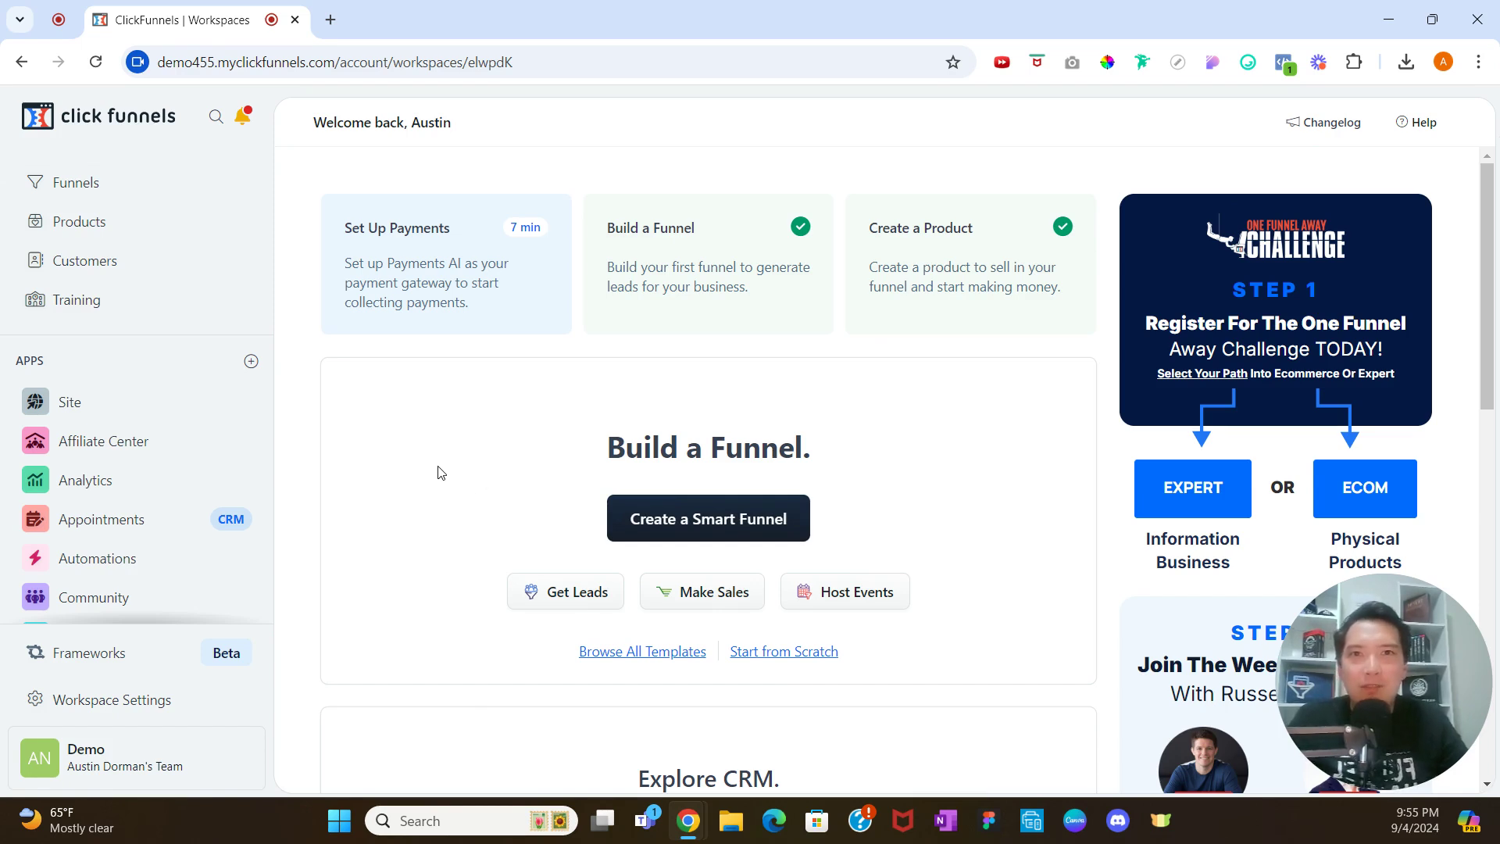
# - Start a new One-on-One event type from the event types of Appointments
pyautogui.click(162, 519)
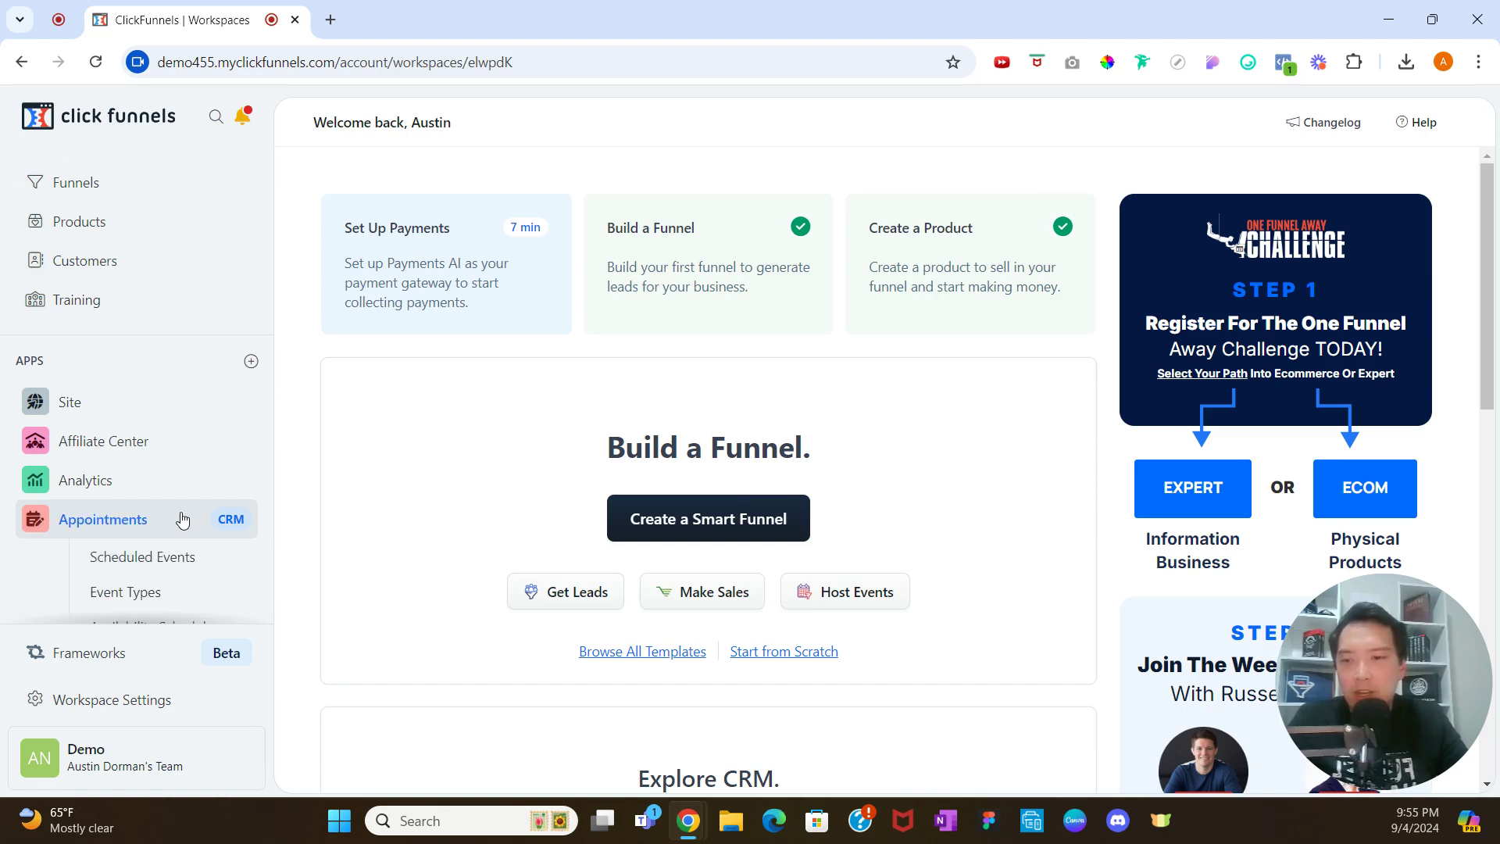
pyautogui.scroll(-1, 195, 513)
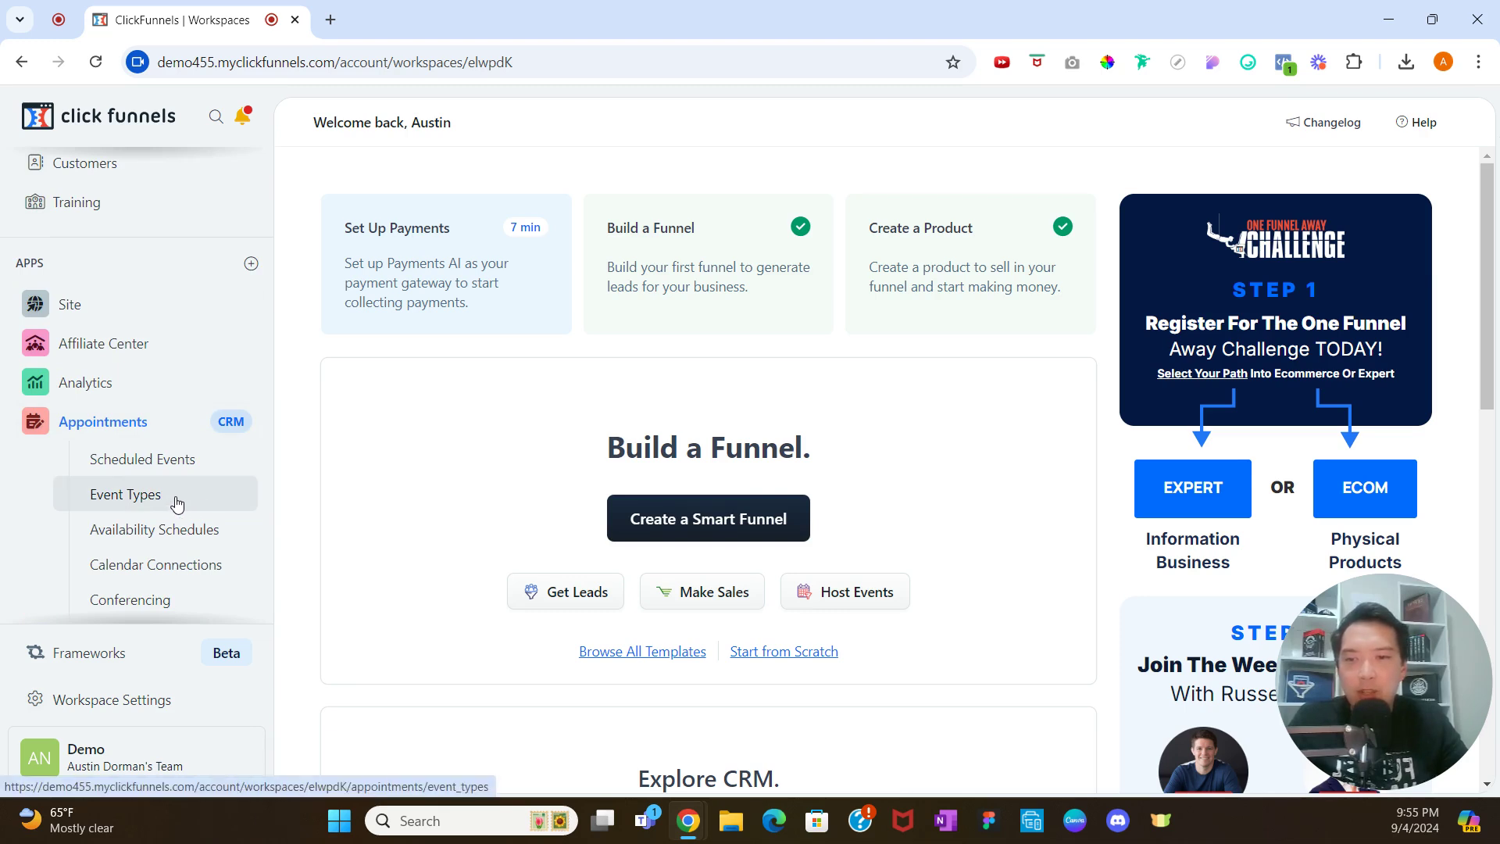
pyautogui.click(177, 502)
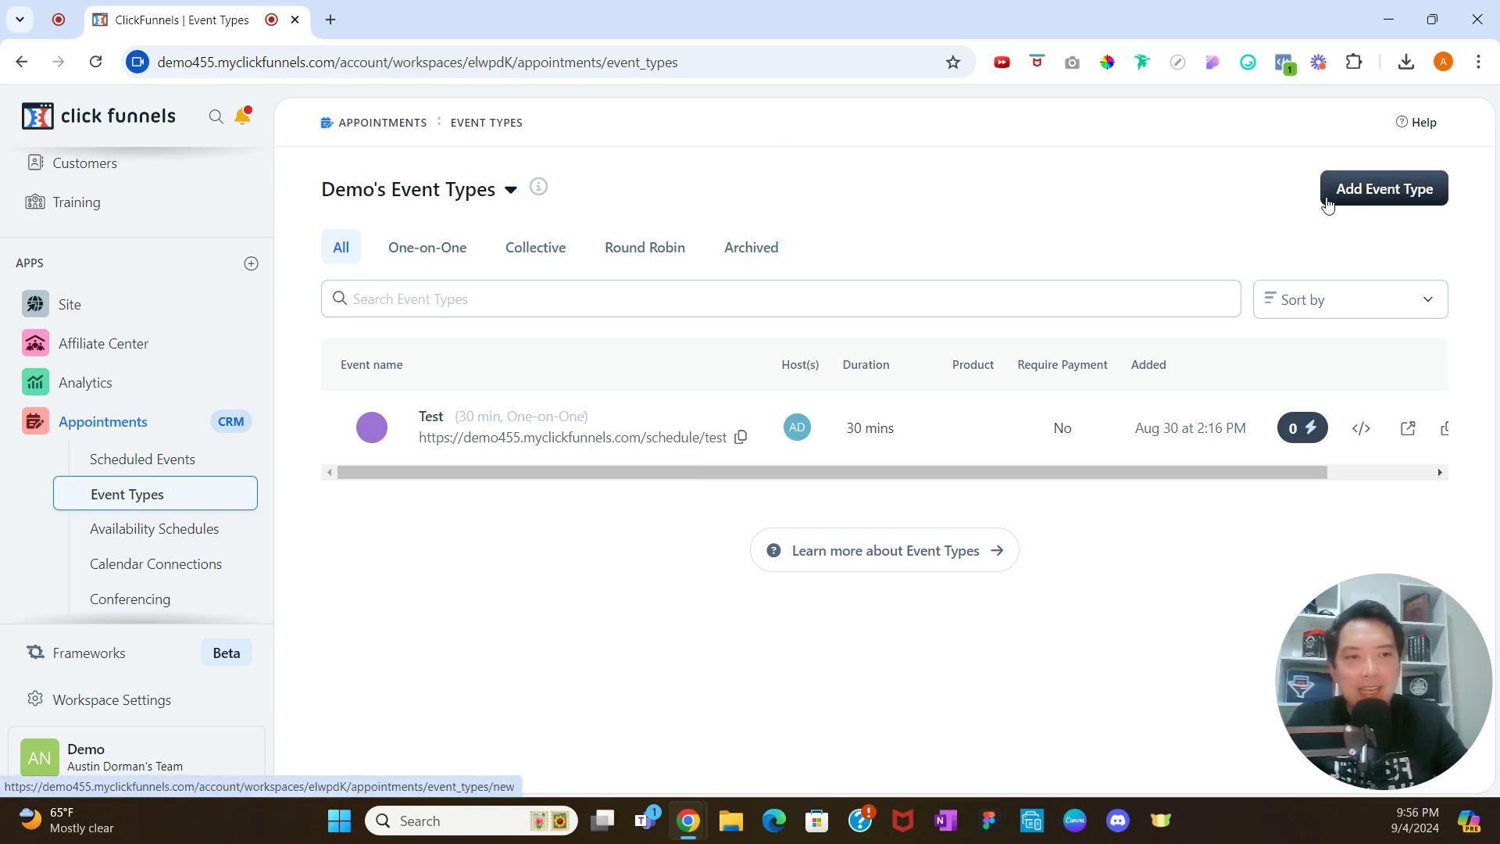
pyautogui.click(1327, 203)
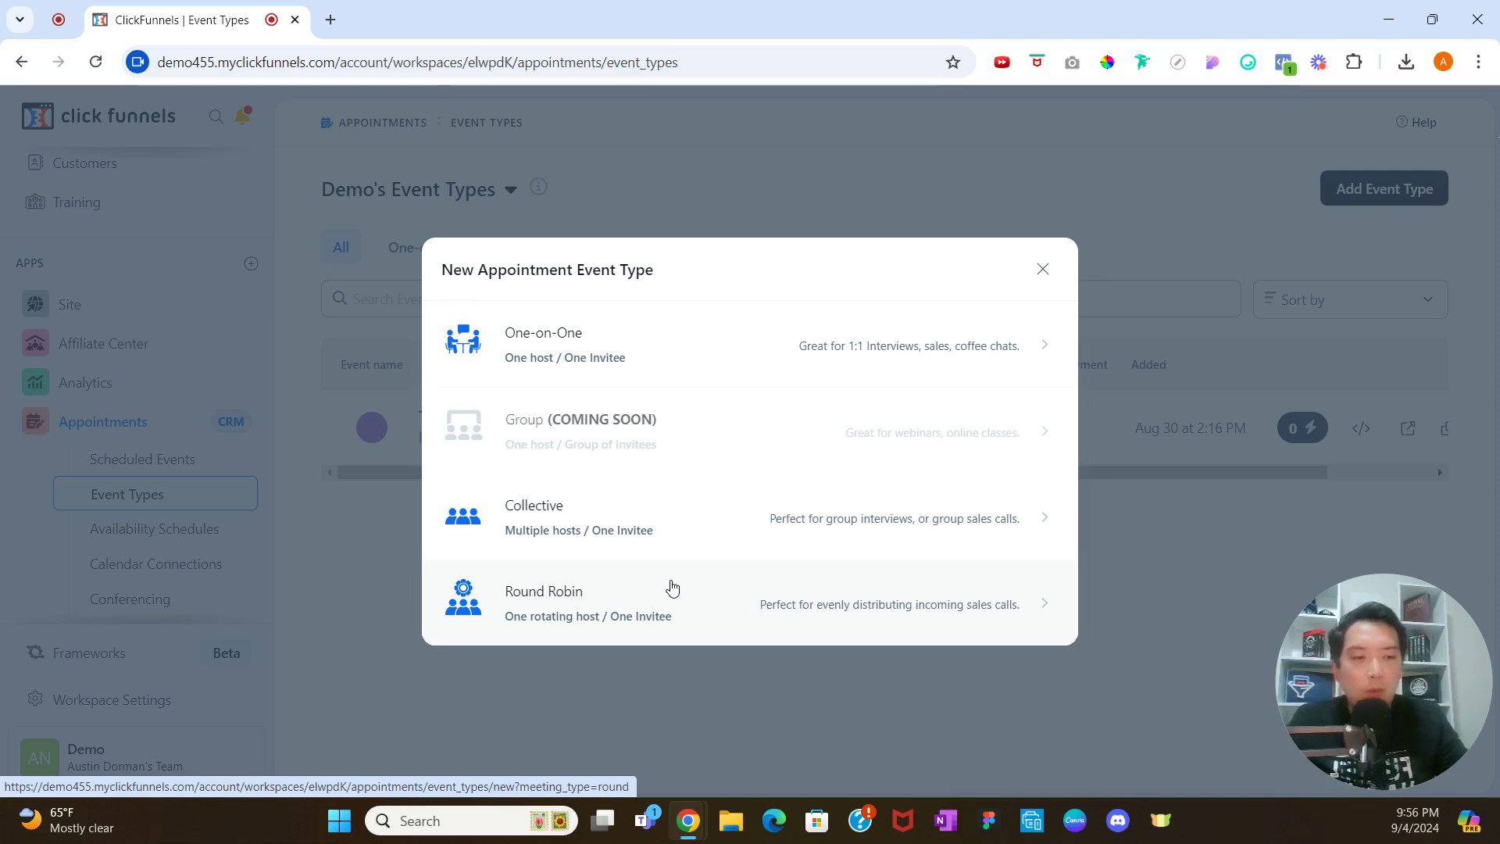
pyautogui.click(642, 342)
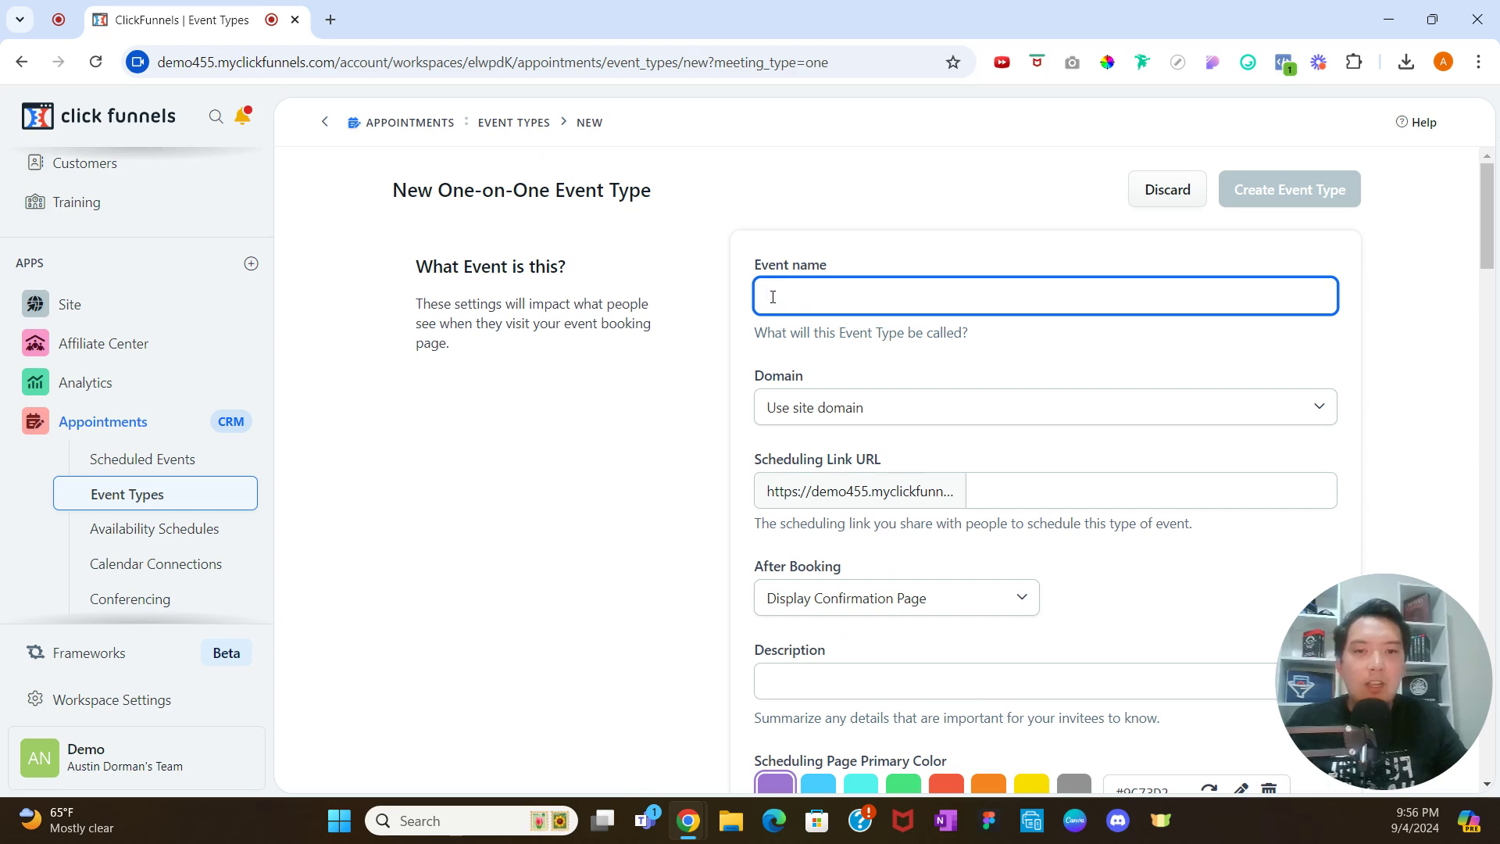
# - Name the event "Test Event Type 2" and keep its domain on "Use site domain"
pyautogui.write('Test Event')
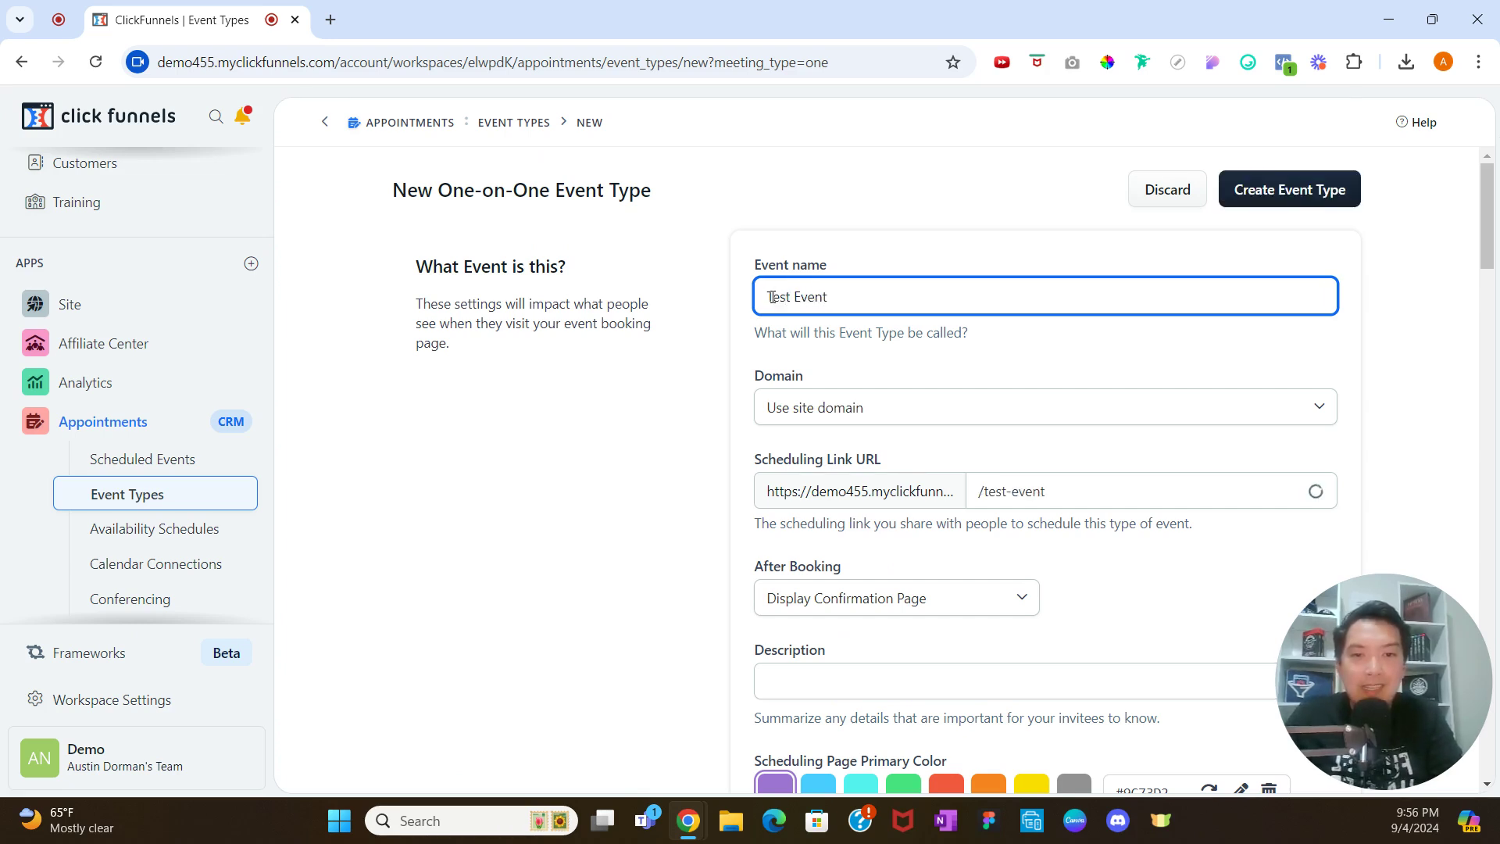
pyautogui.write(' Type')
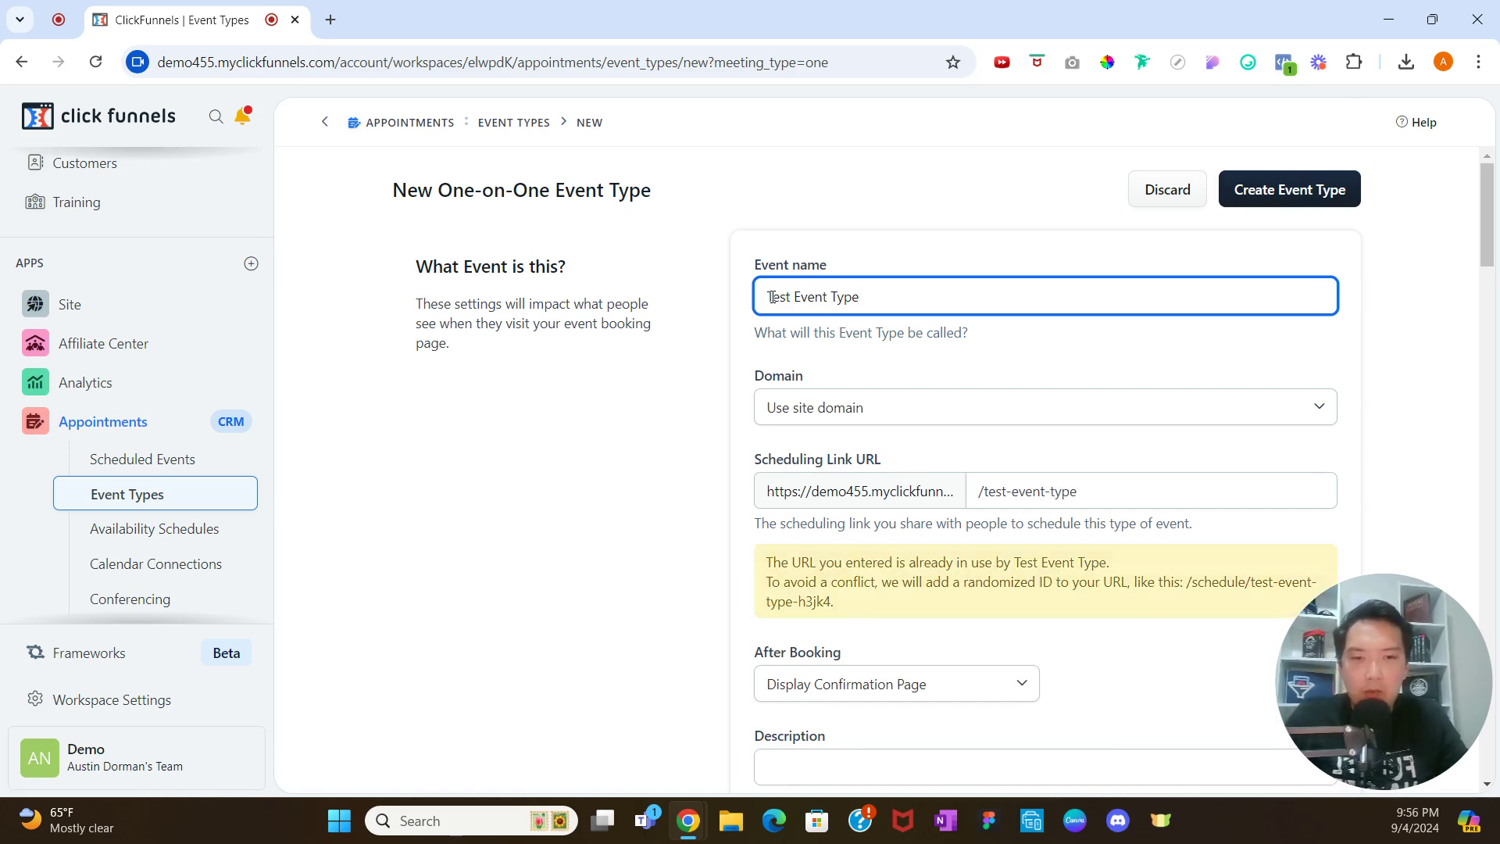
pyautogui.write(' 2')
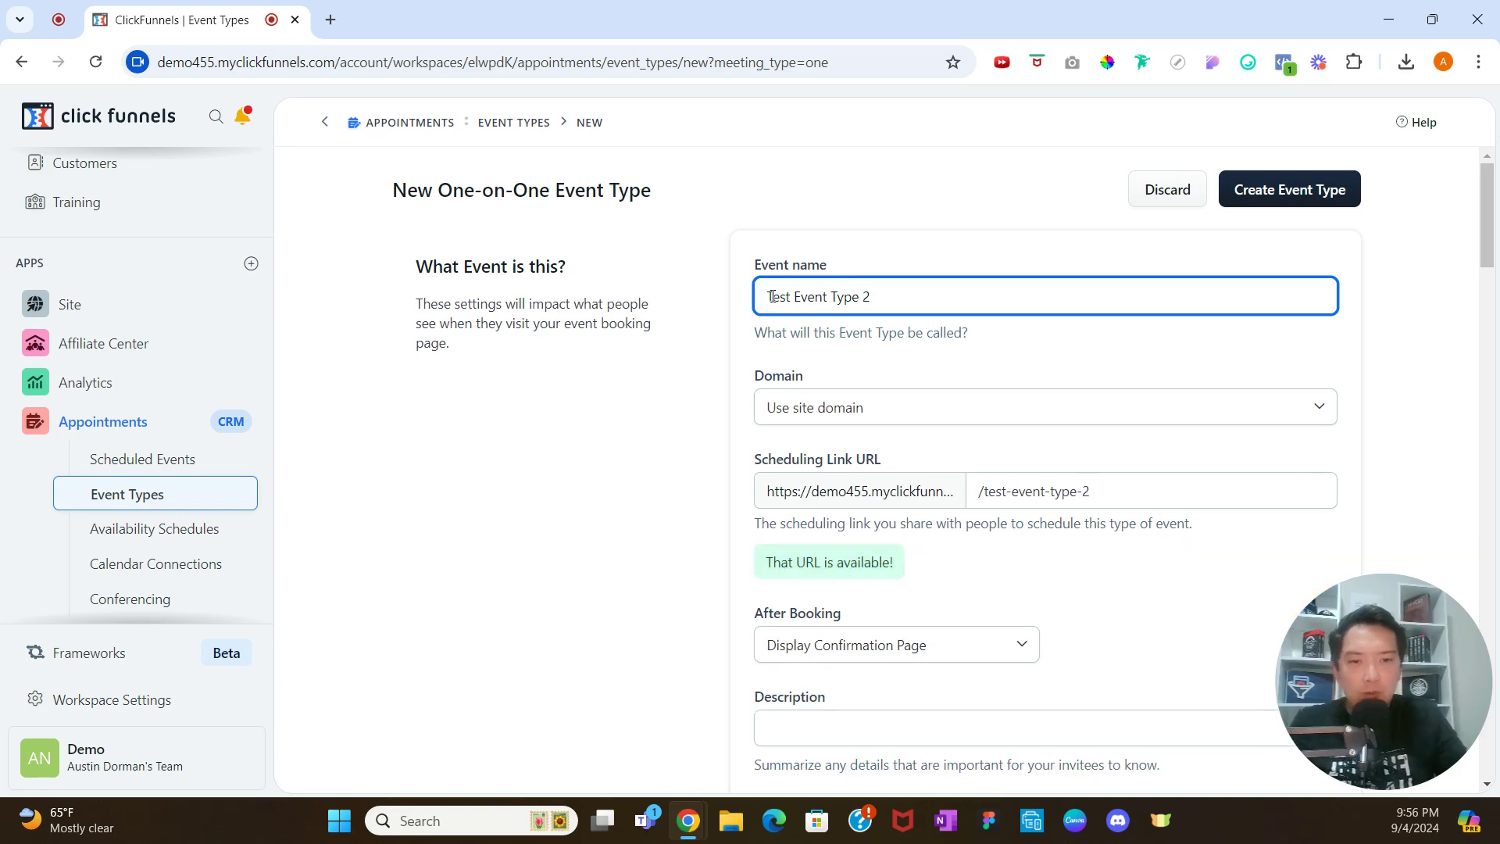
pyautogui.click(884, 398)
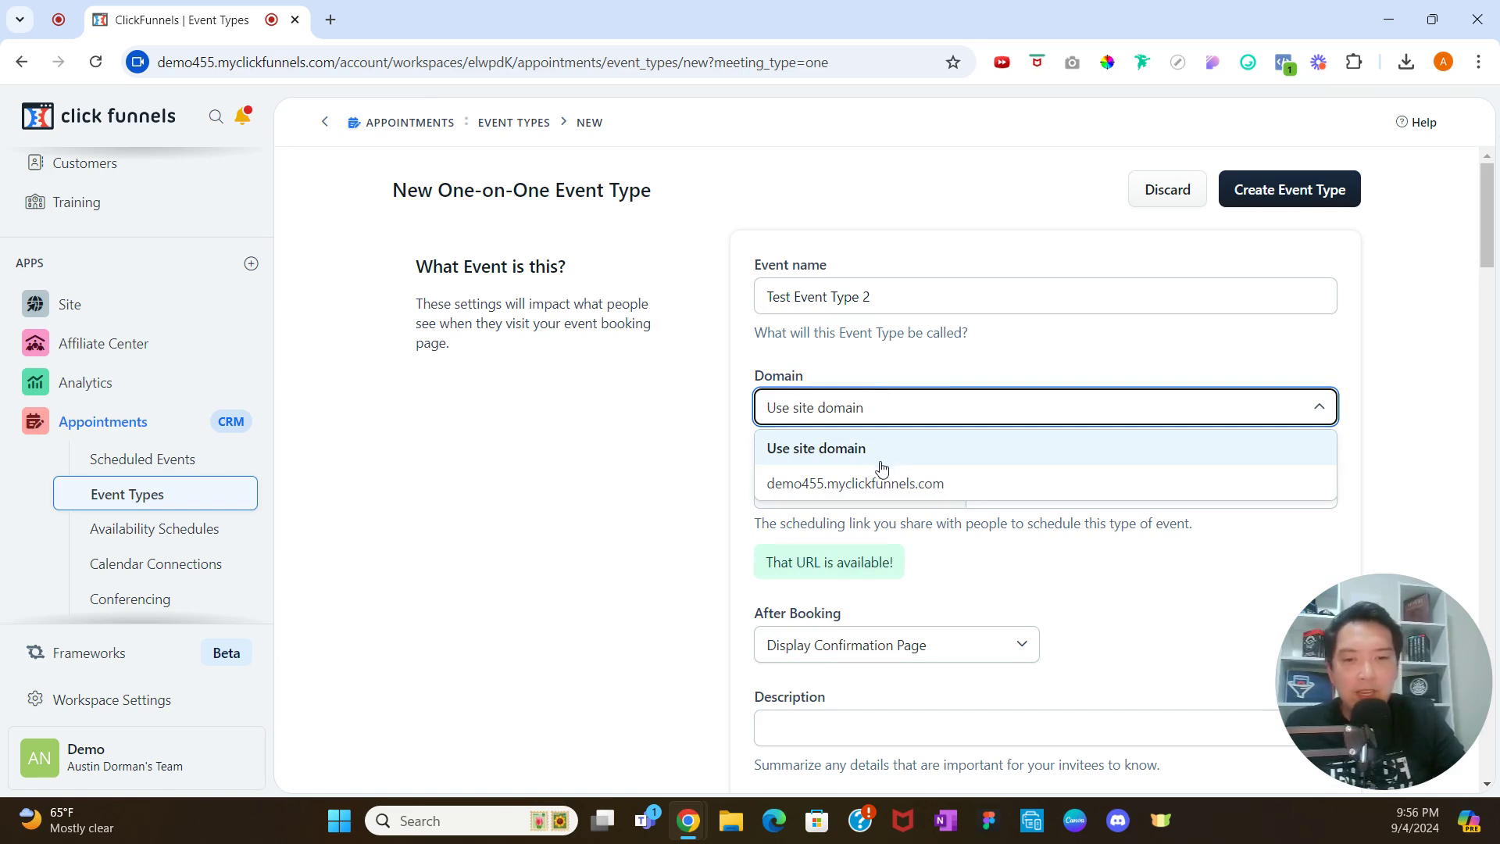
pyautogui.click(923, 374)
# - Try changing the scheduling link path to /test-event-type-23, and shorten it to /test-23
pyautogui.scroll(-1, 942, 377)
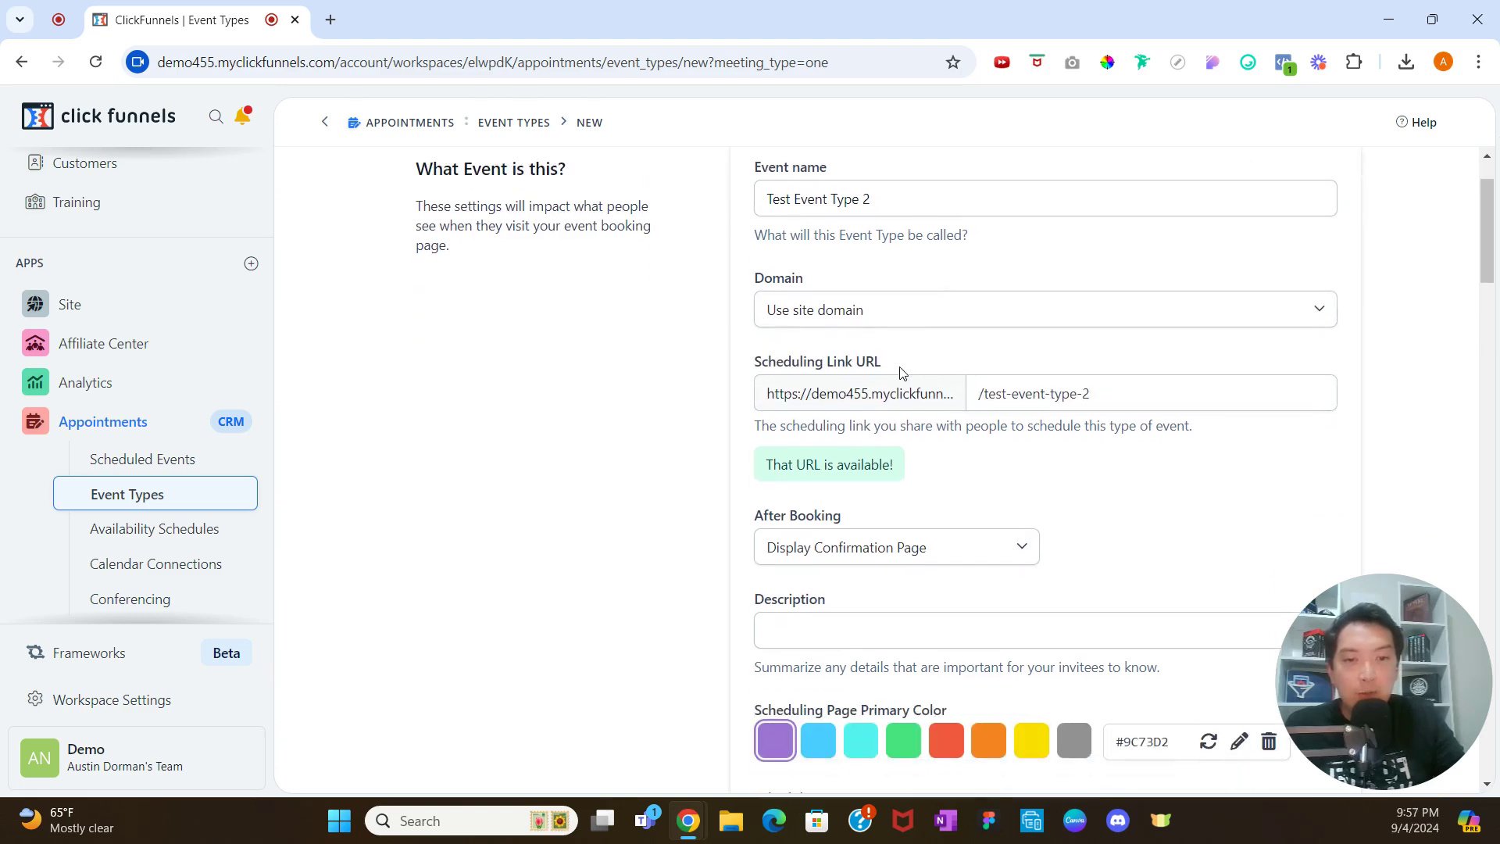
pyautogui.moveTo(1103, 388); pyautogui.dragTo(1024, 393)
pyautogui.click(1087, 397)
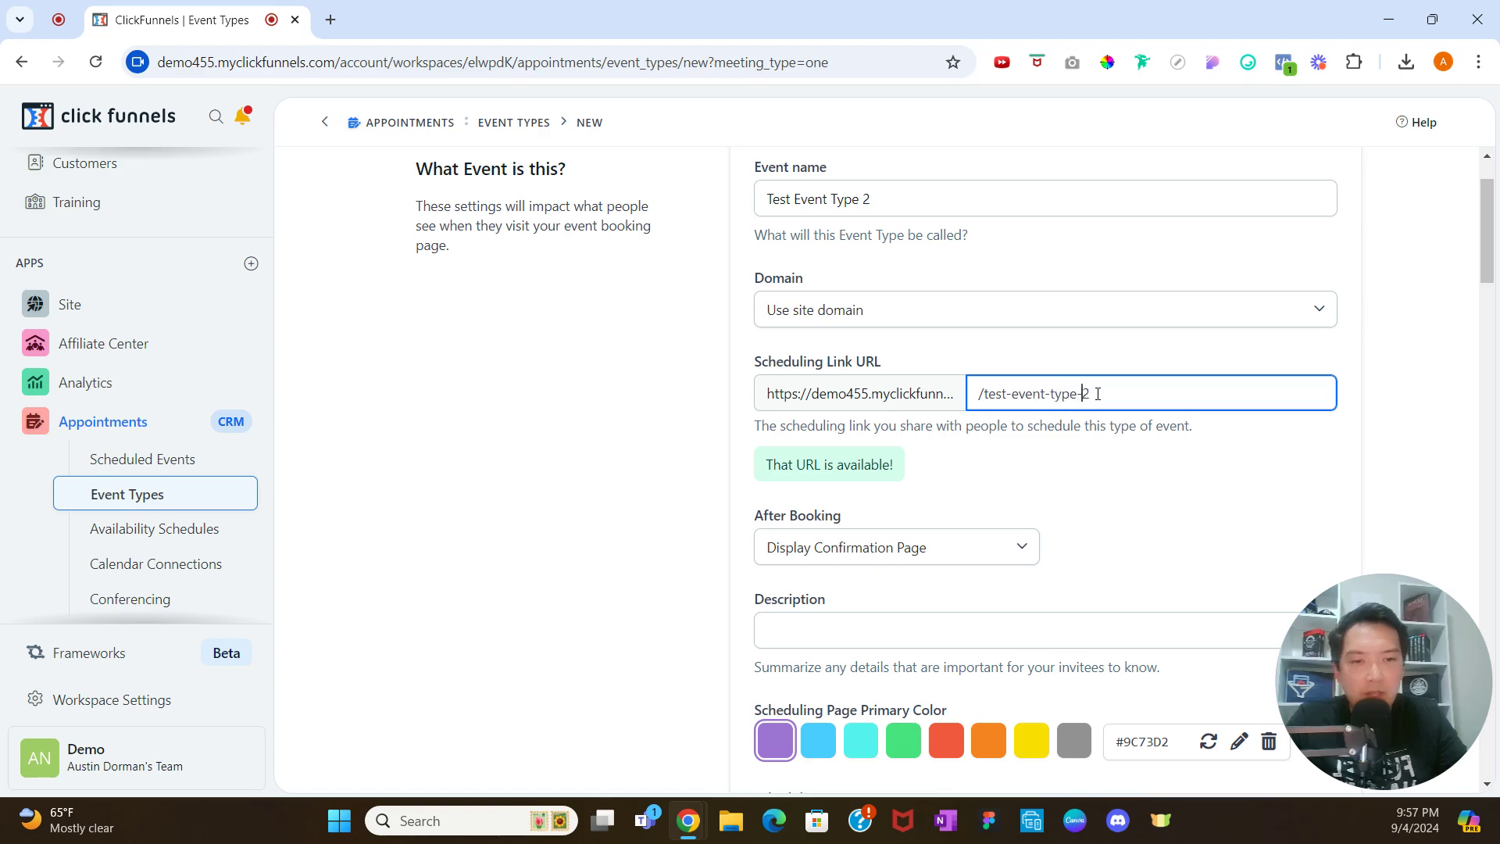
pyautogui.write('3')
pyautogui.scroll(2, 986, 385)
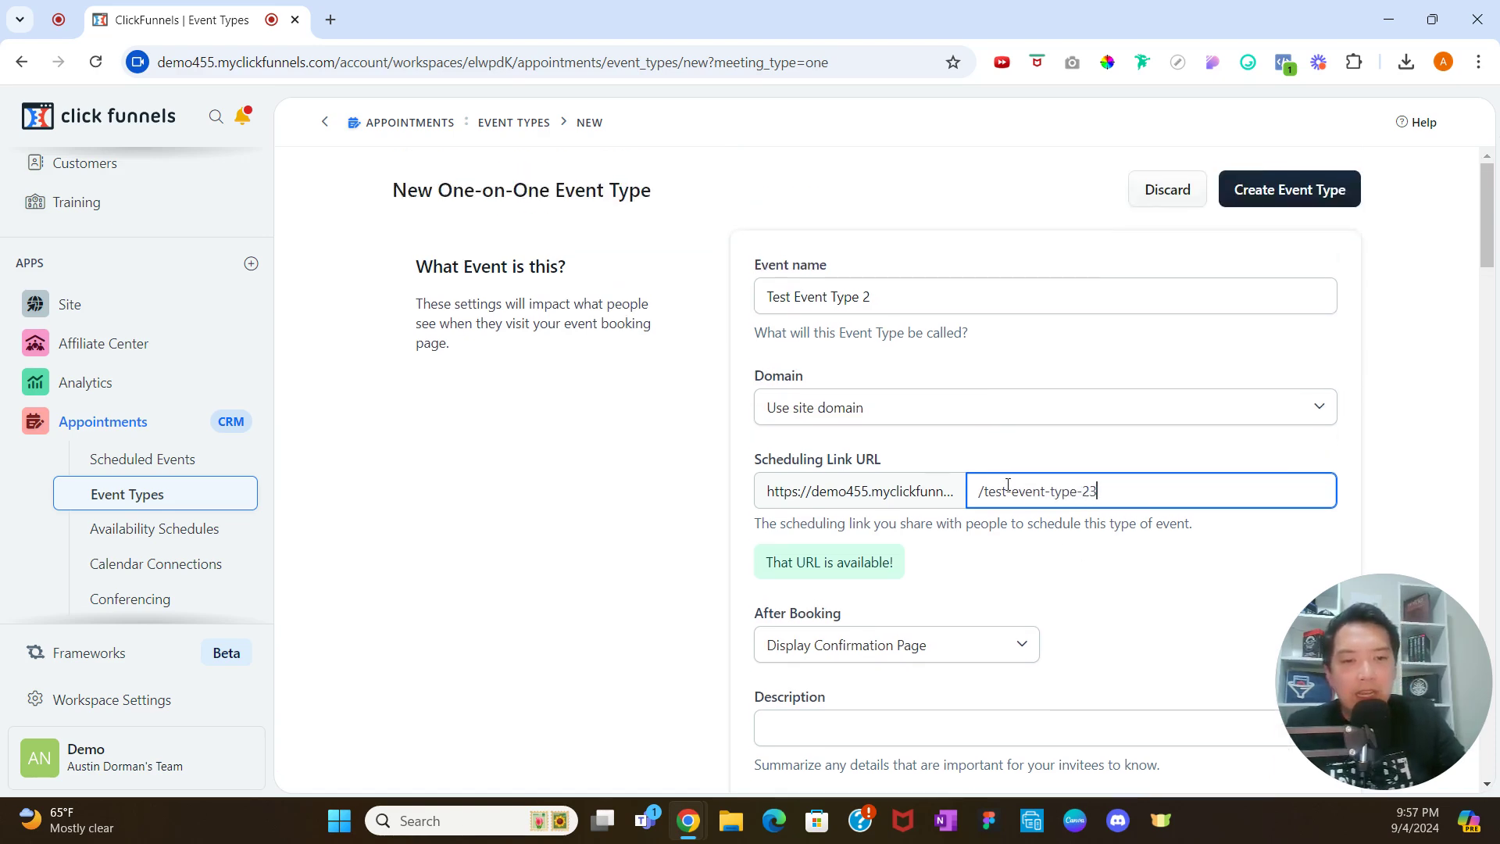
pyautogui.moveTo(983, 491); pyautogui.dragTo(1100, 491)
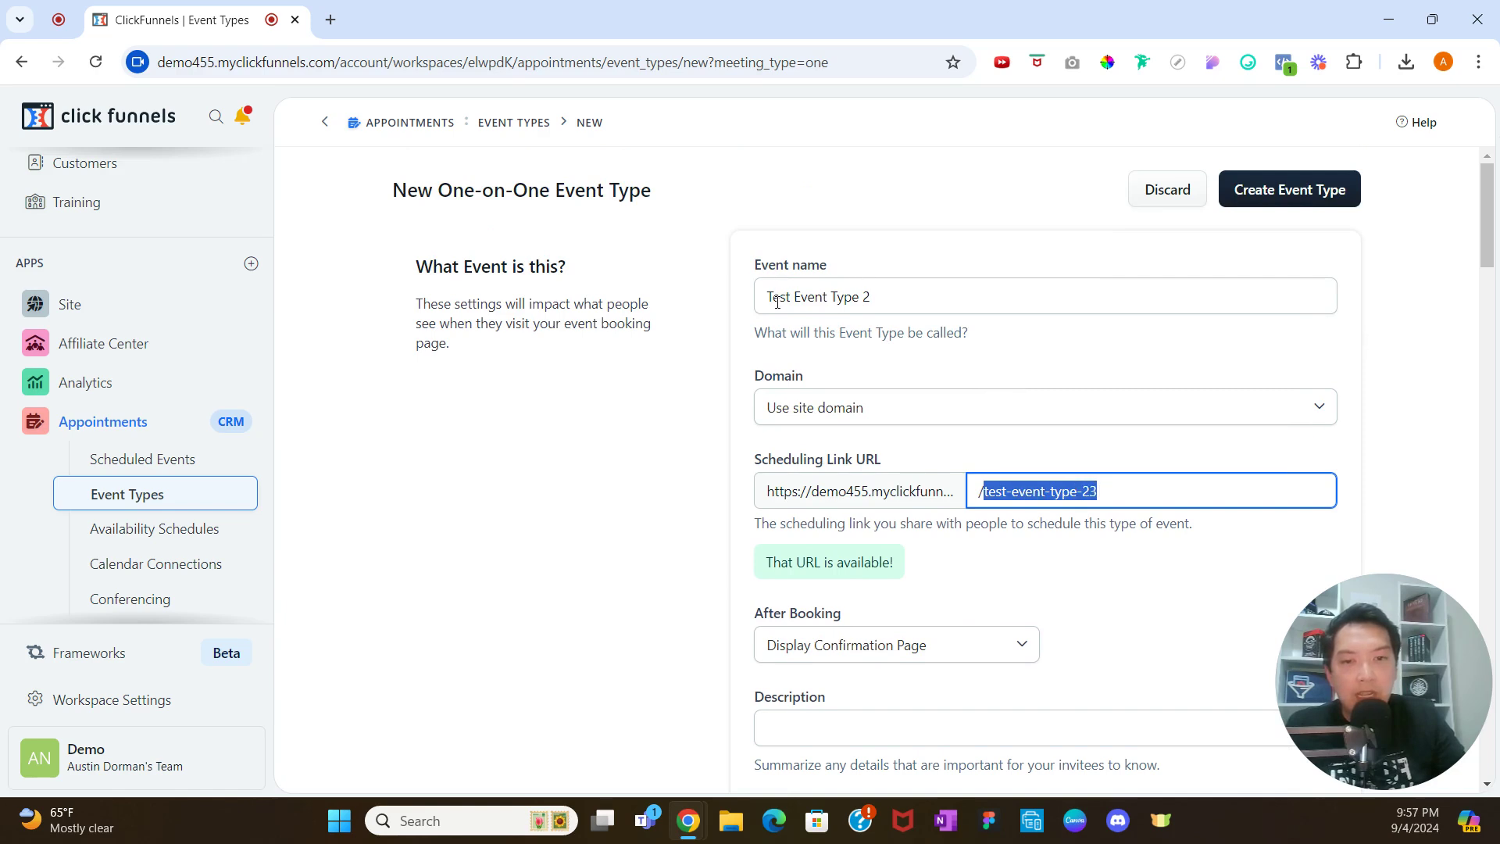
pyautogui.moveTo(772, 296); pyautogui.dragTo(864, 296)
pyautogui.moveTo(1111, 491); pyautogui.dragTo(1014, 491)
pyautogui.write('23')
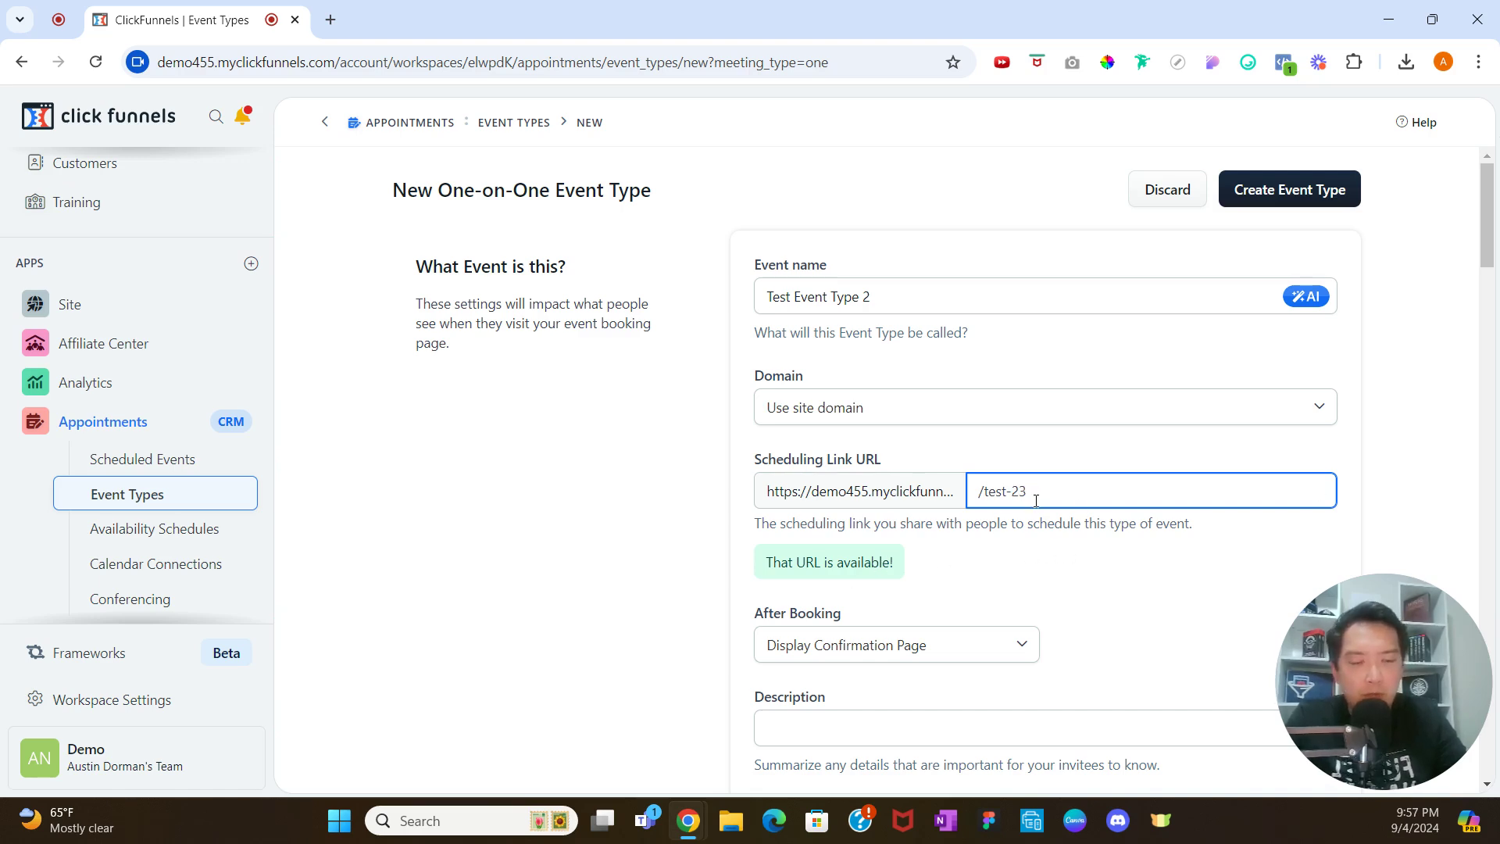
# - Restore the scheduling link path to /test-event-type-2
pyautogui.press('BackSpace')
pyautogui.press('BackSpace')
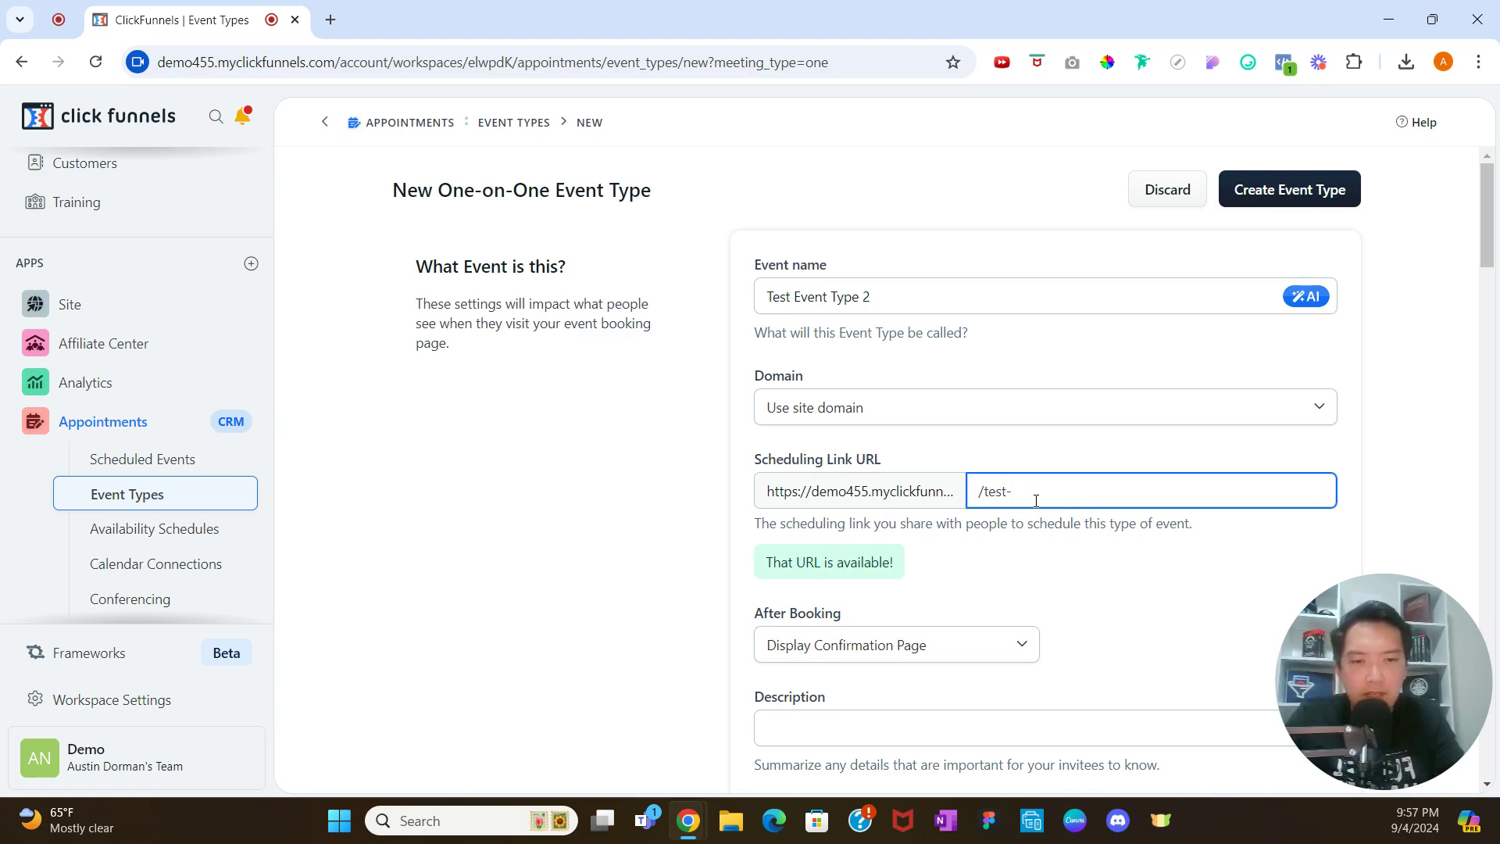
pyautogui.write('event-type')
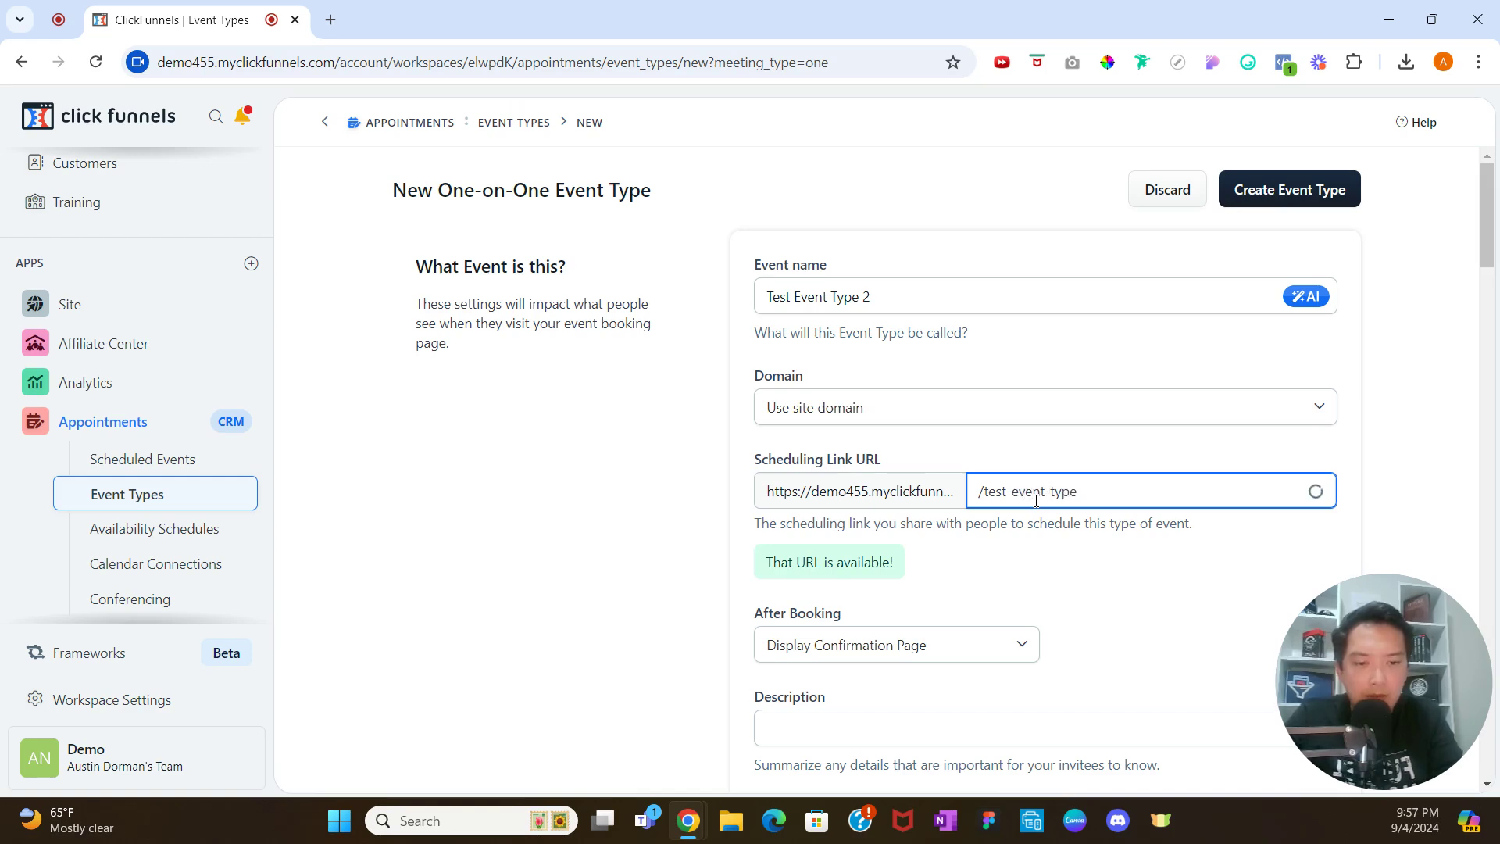
pyautogui.write('-2')
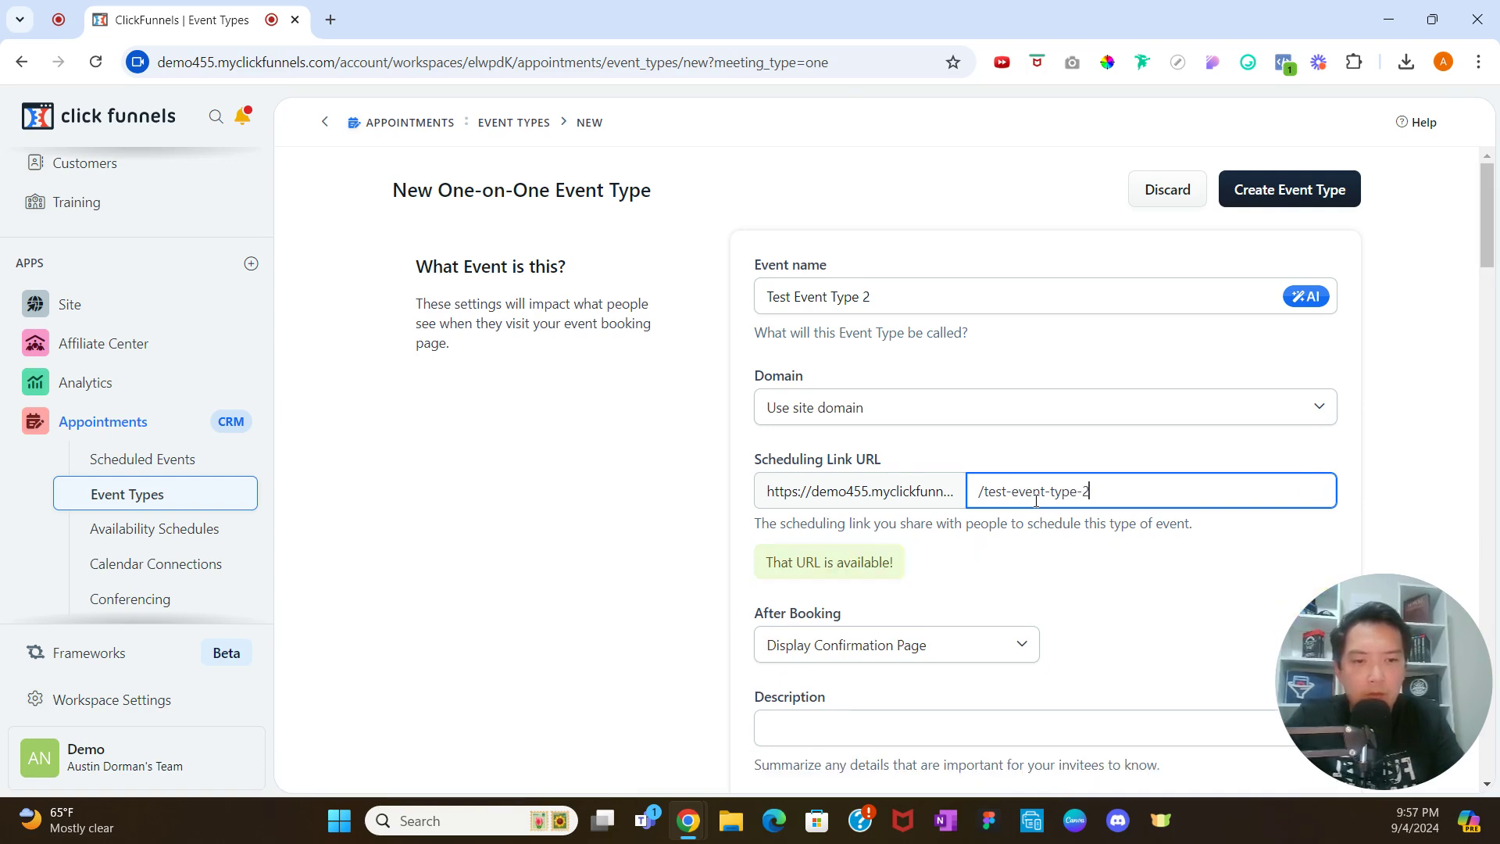
pyautogui.click(1071, 558)
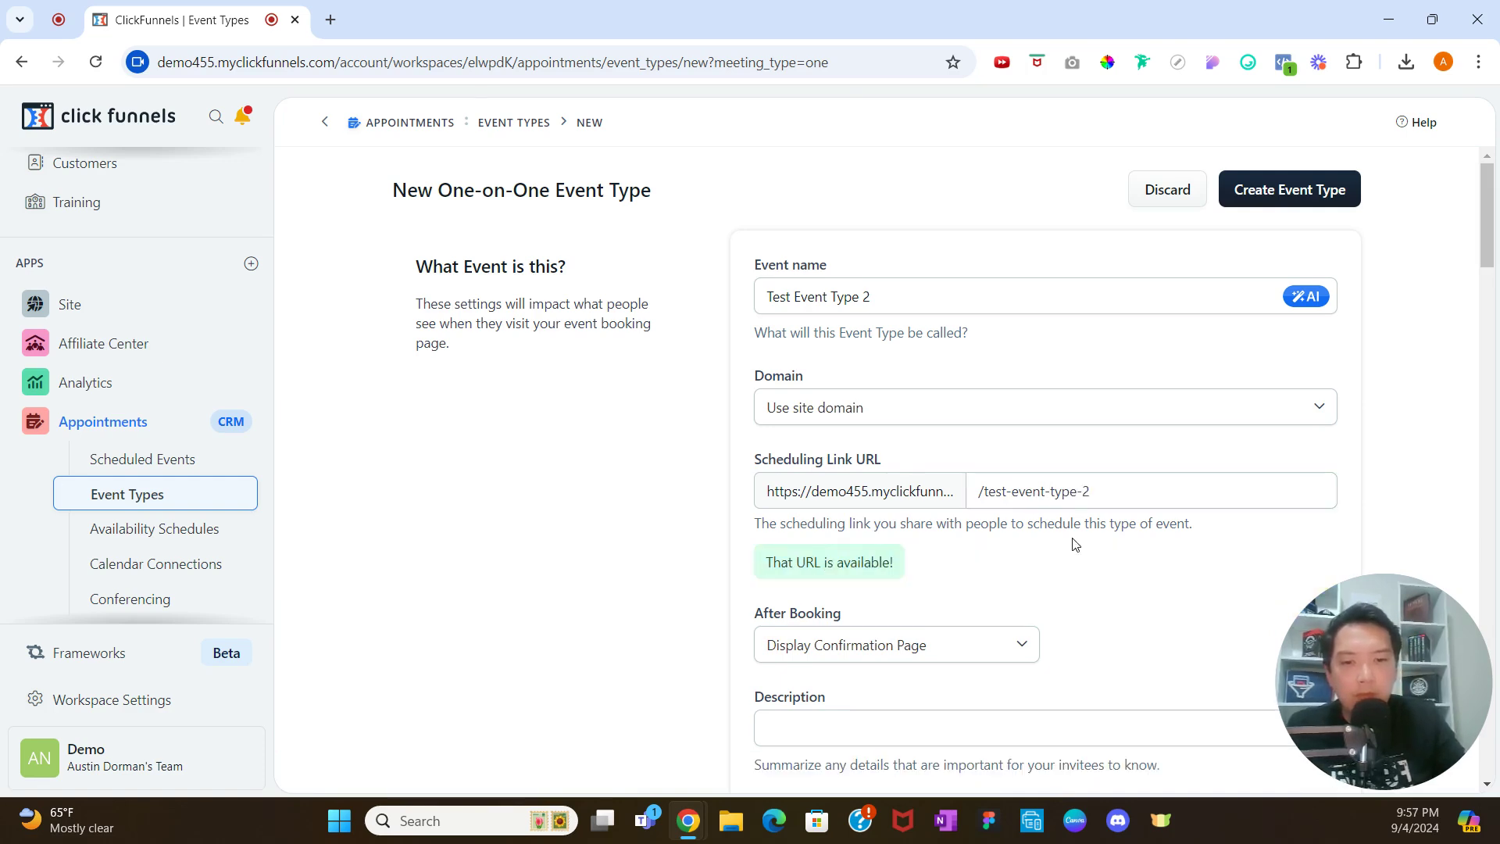
# - Try the funnel, page and custom URL redirects for After Booking, and return it to Display Confirmation Page
pyautogui.scroll(-2, 1072, 547)
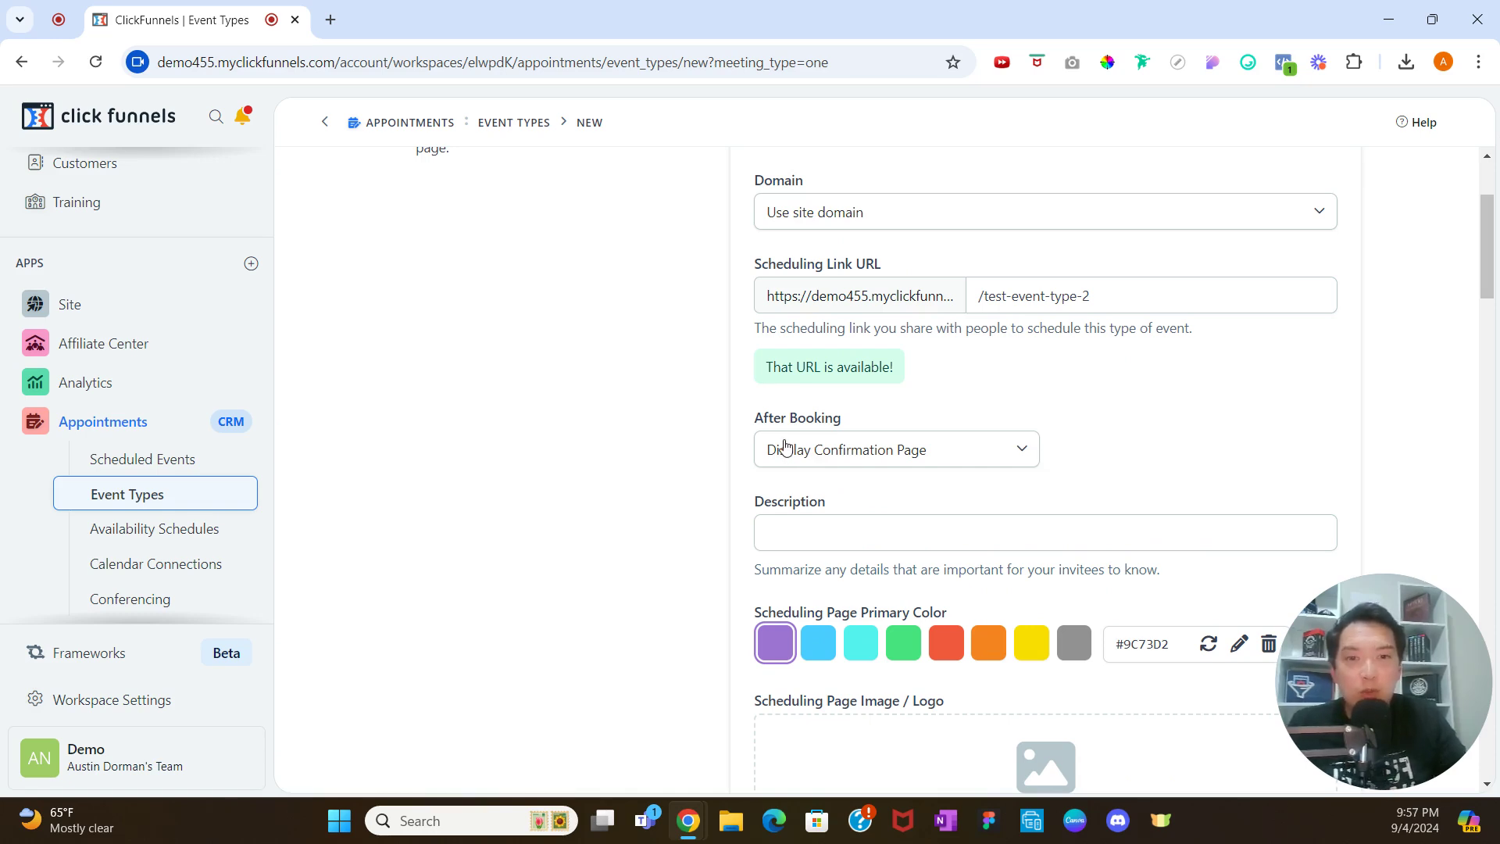
pyautogui.click(996, 452)
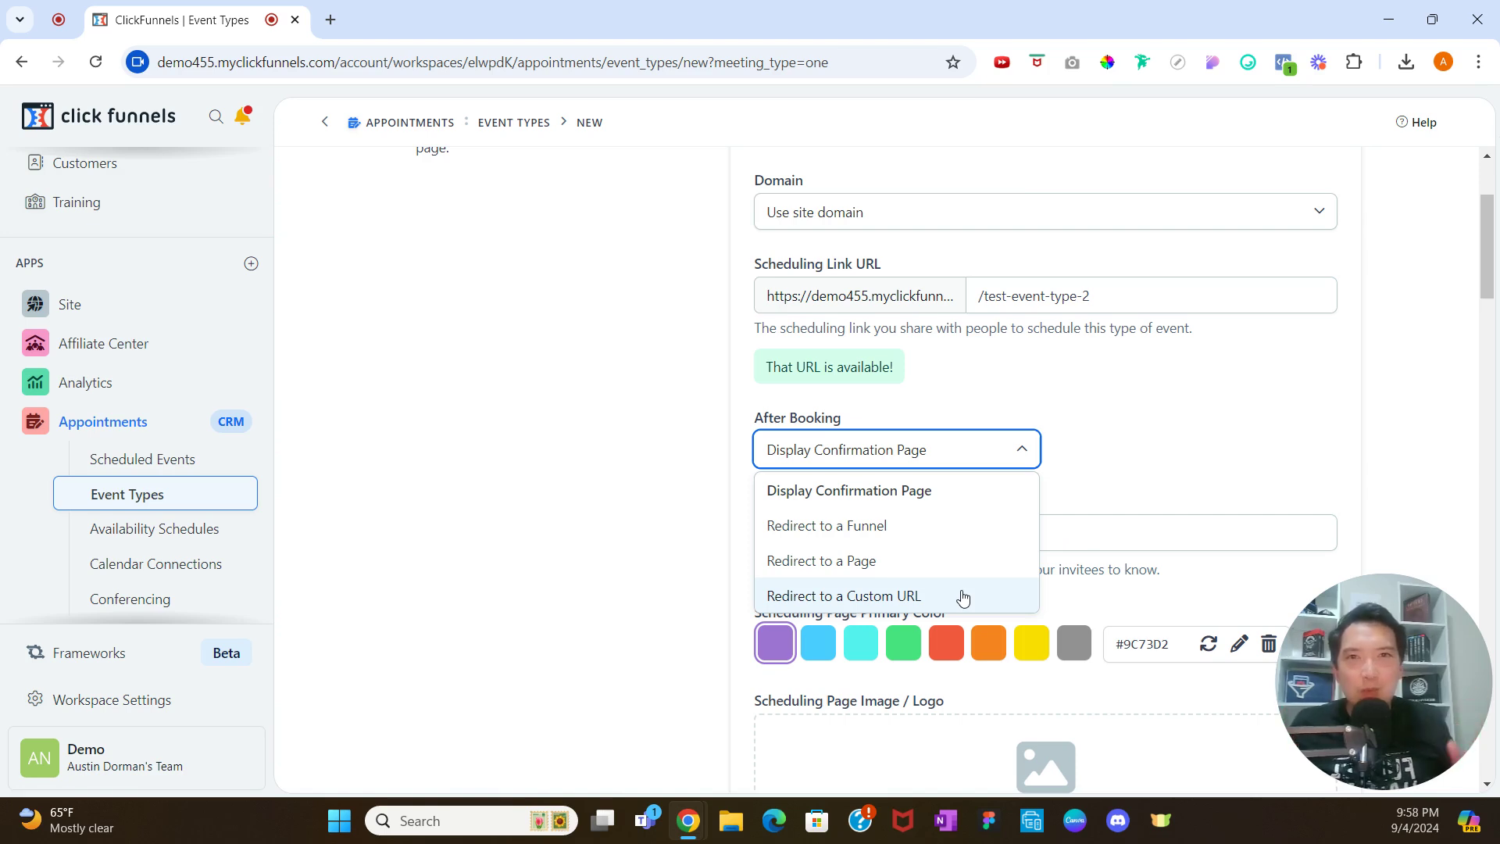
pyautogui.click(952, 525)
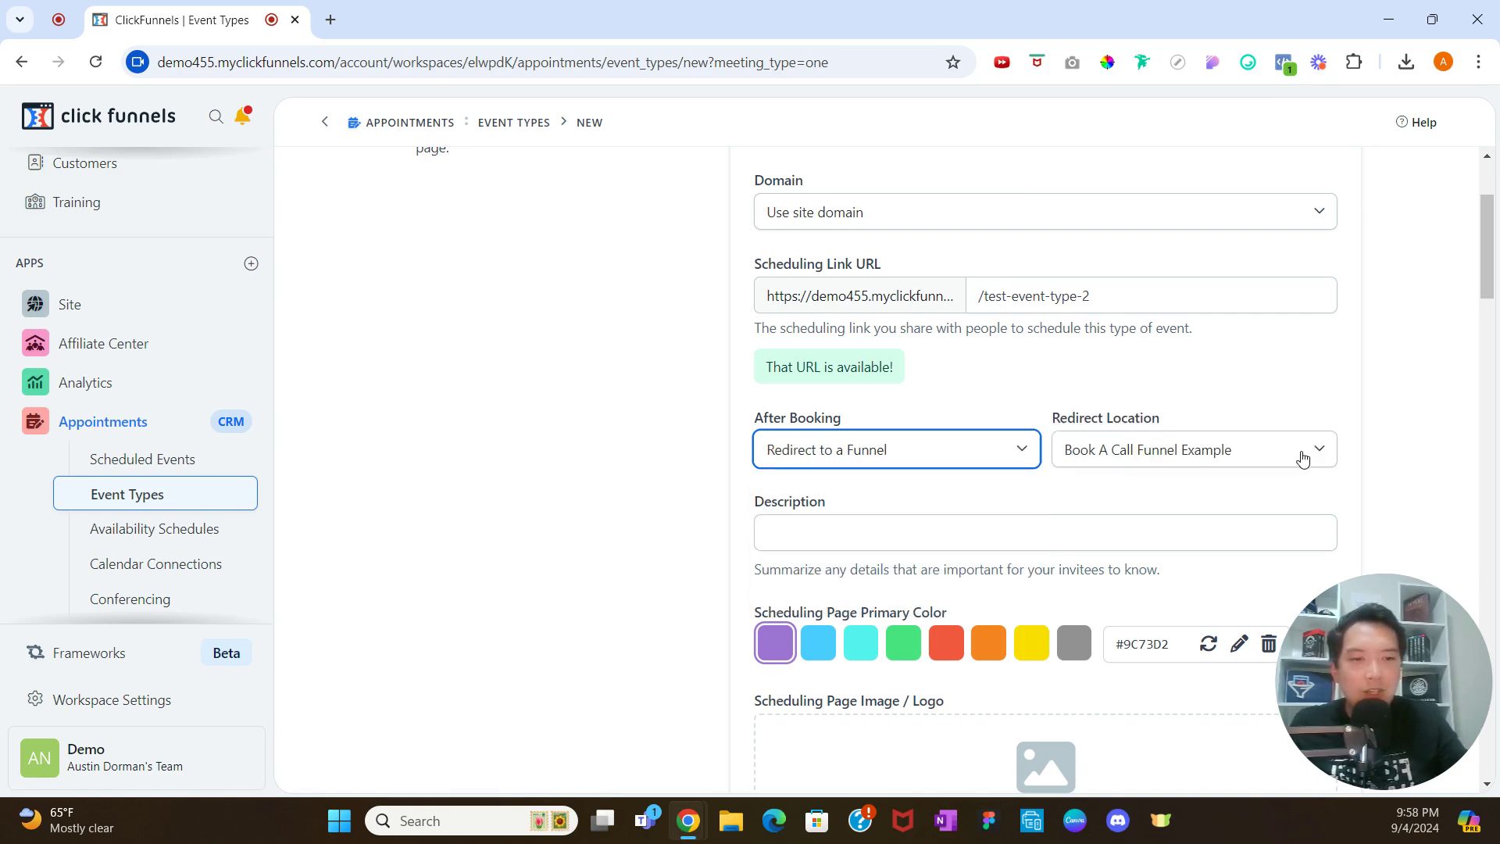
pyautogui.click(1018, 451)
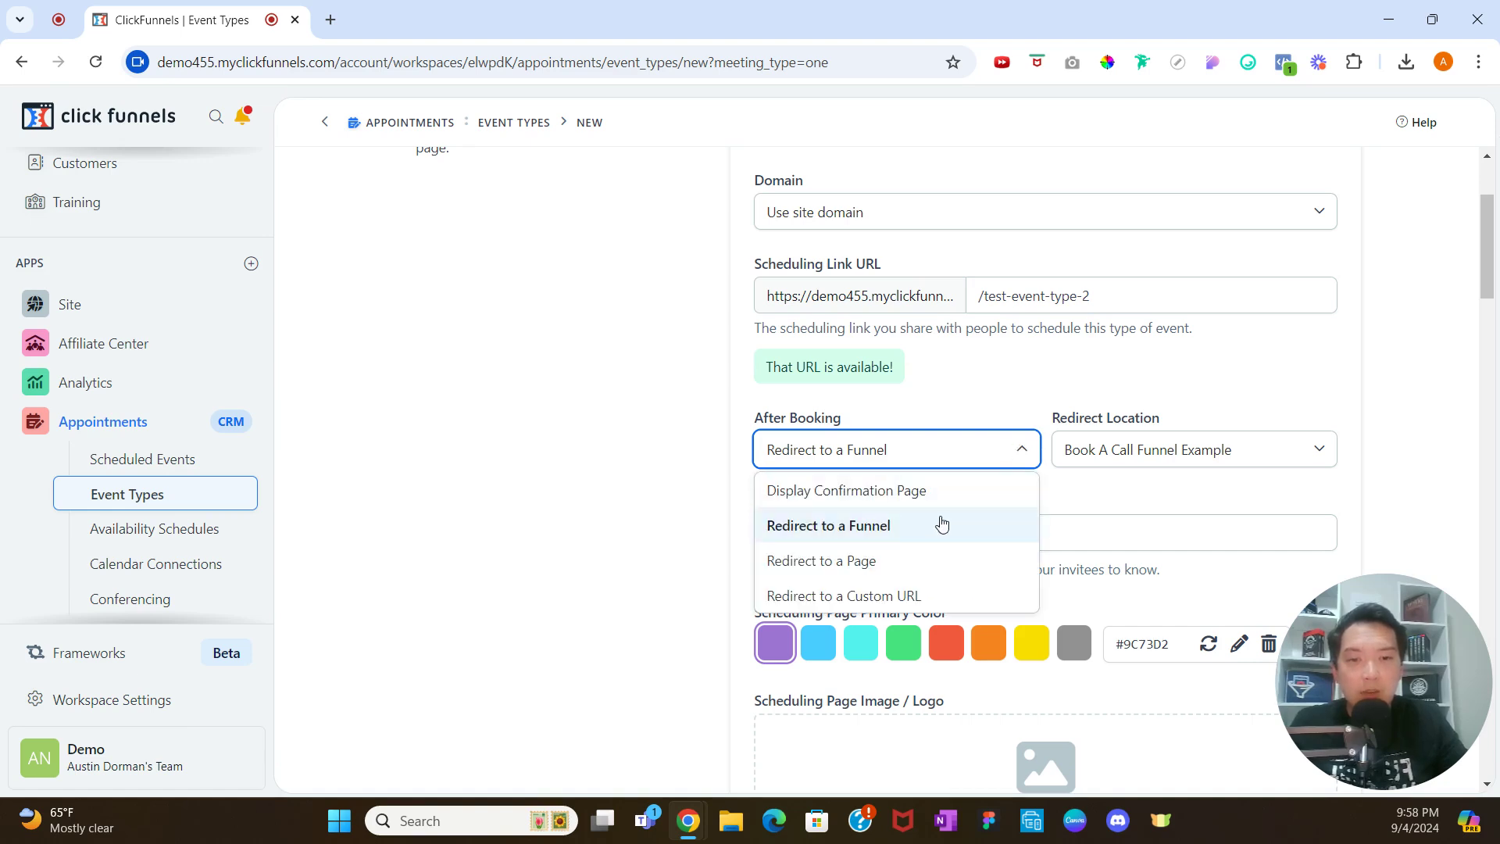
pyautogui.click(911, 560)
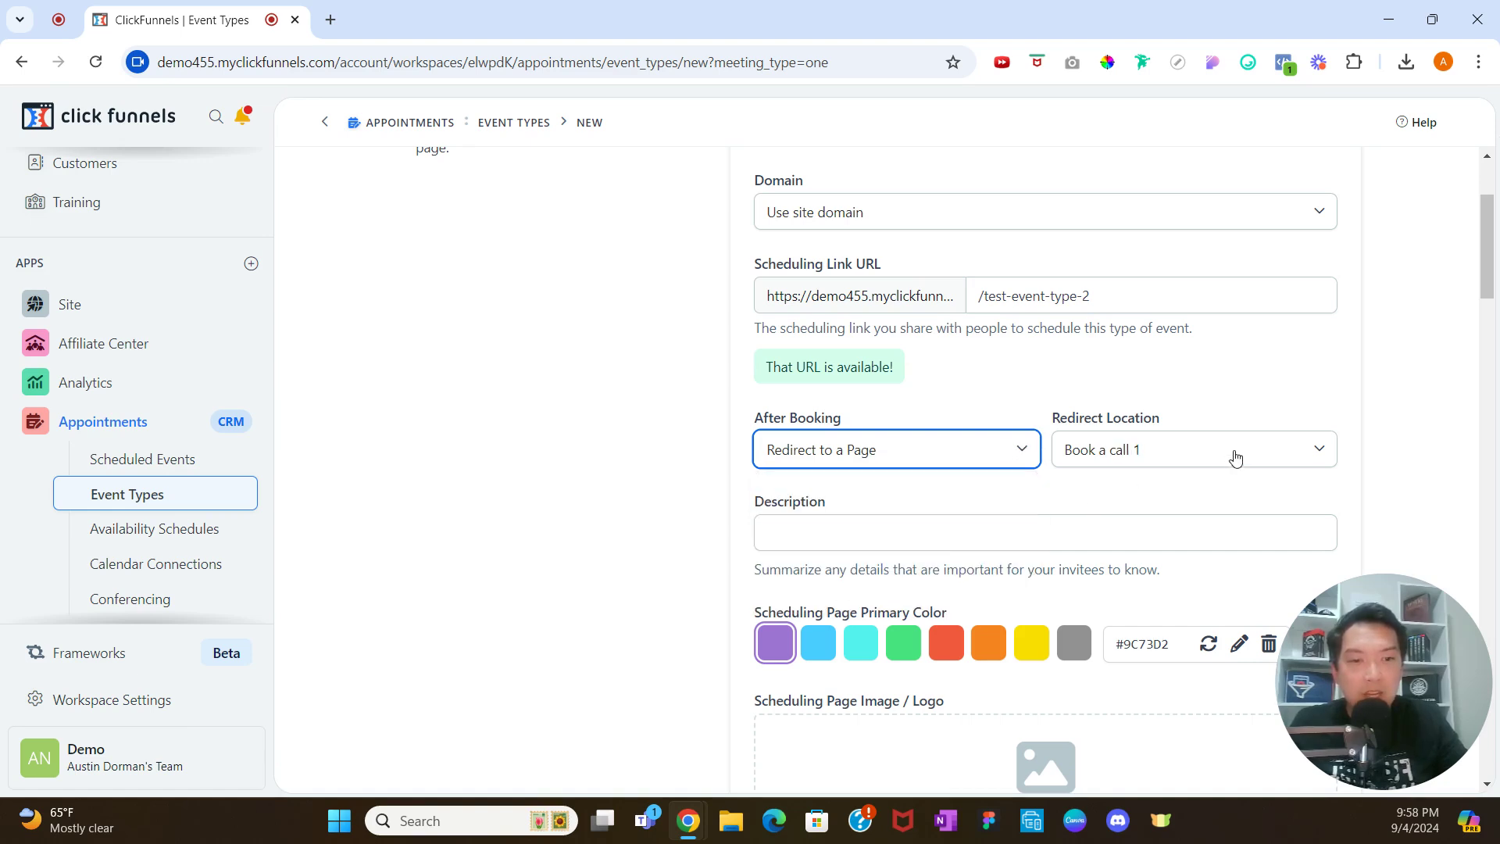
pyautogui.click(1024, 451)
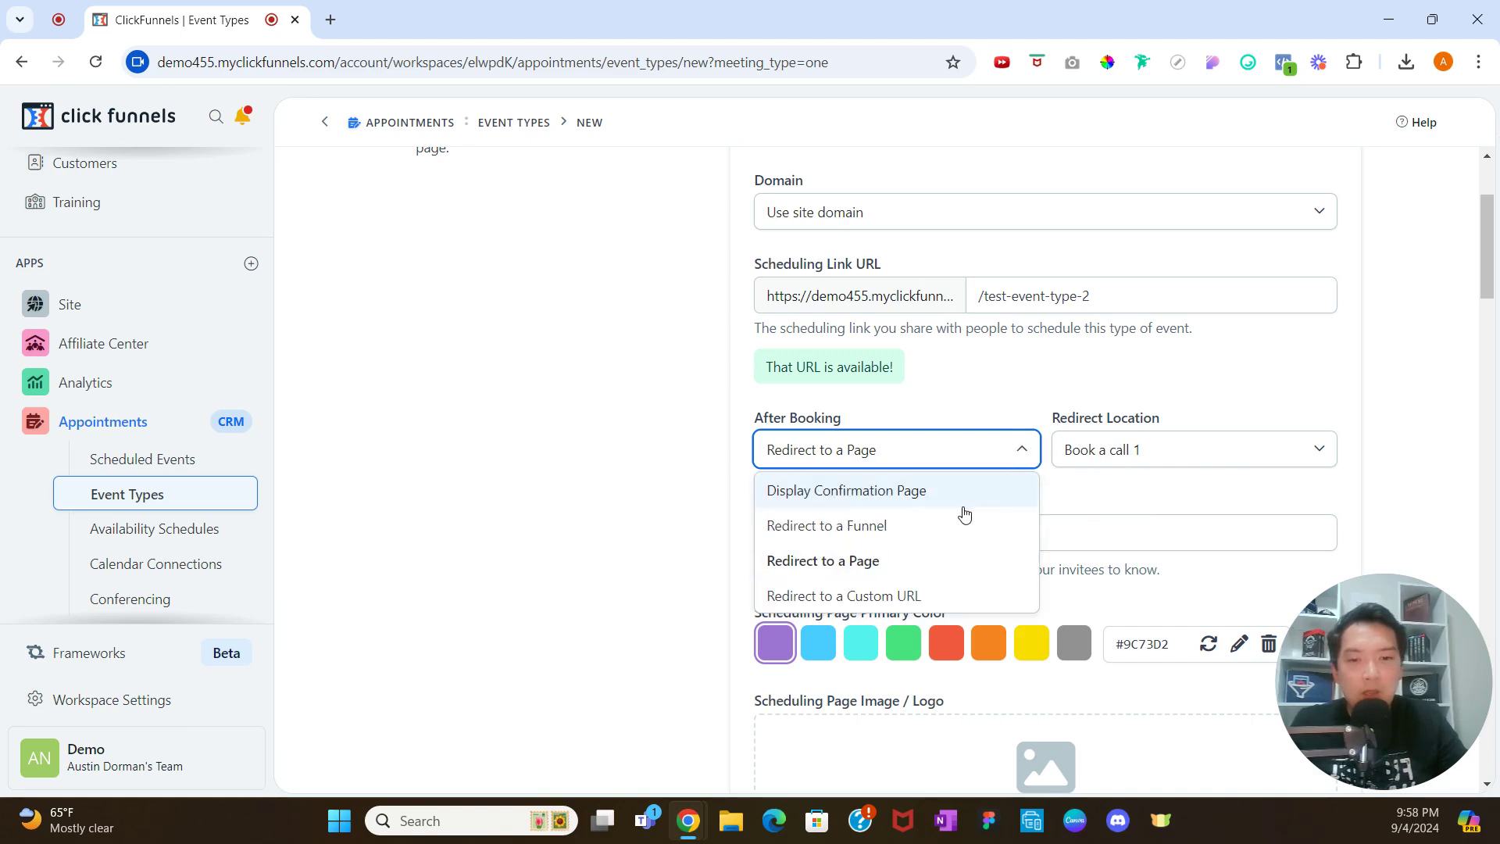
pyautogui.click(916, 598)
pyautogui.click(1099, 447)
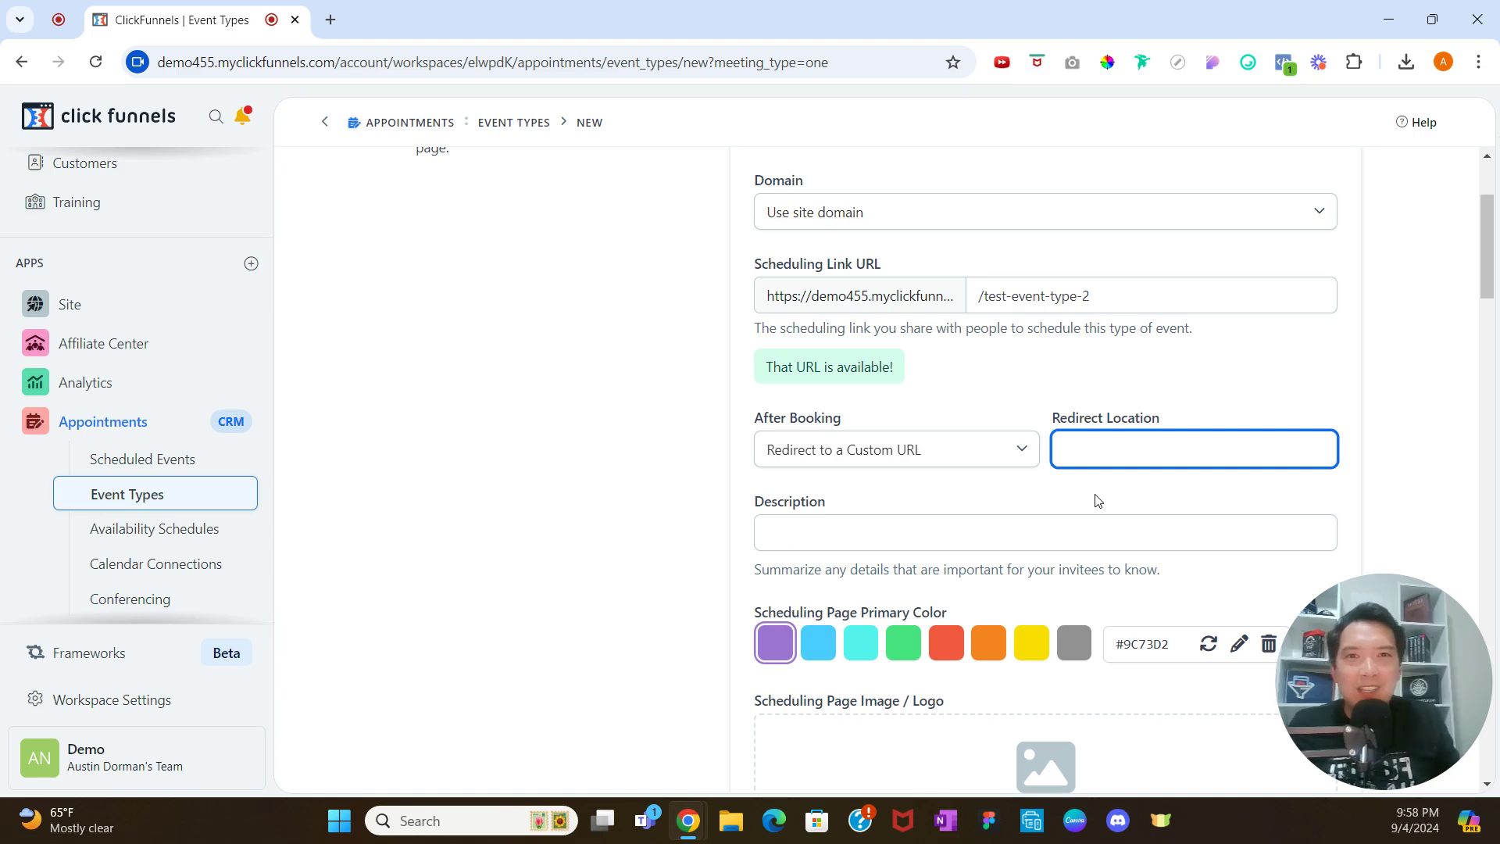
pyautogui.click(1009, 463)
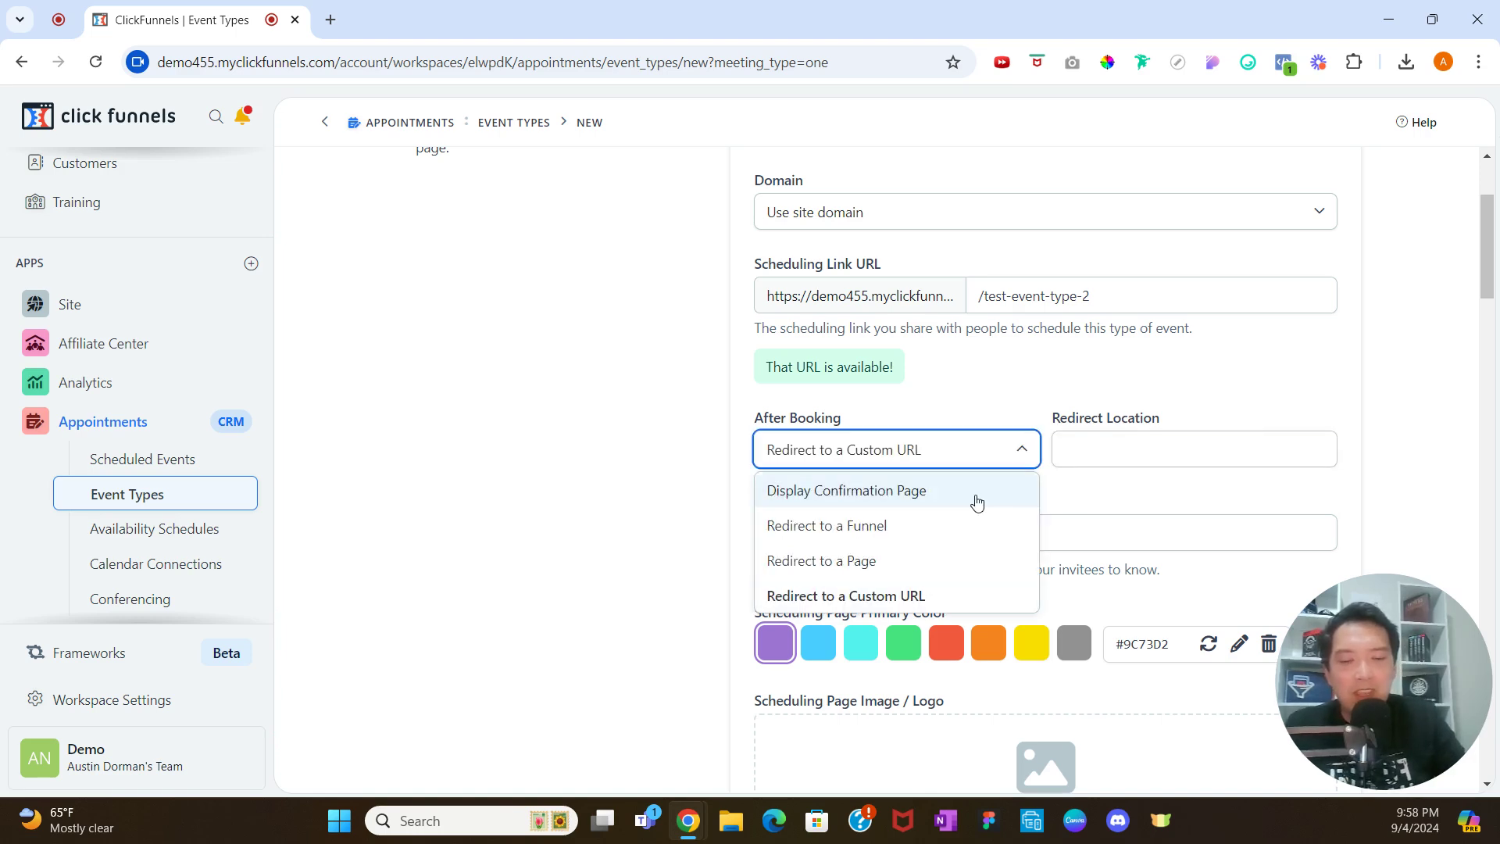
pyautogui.click(968, 492)
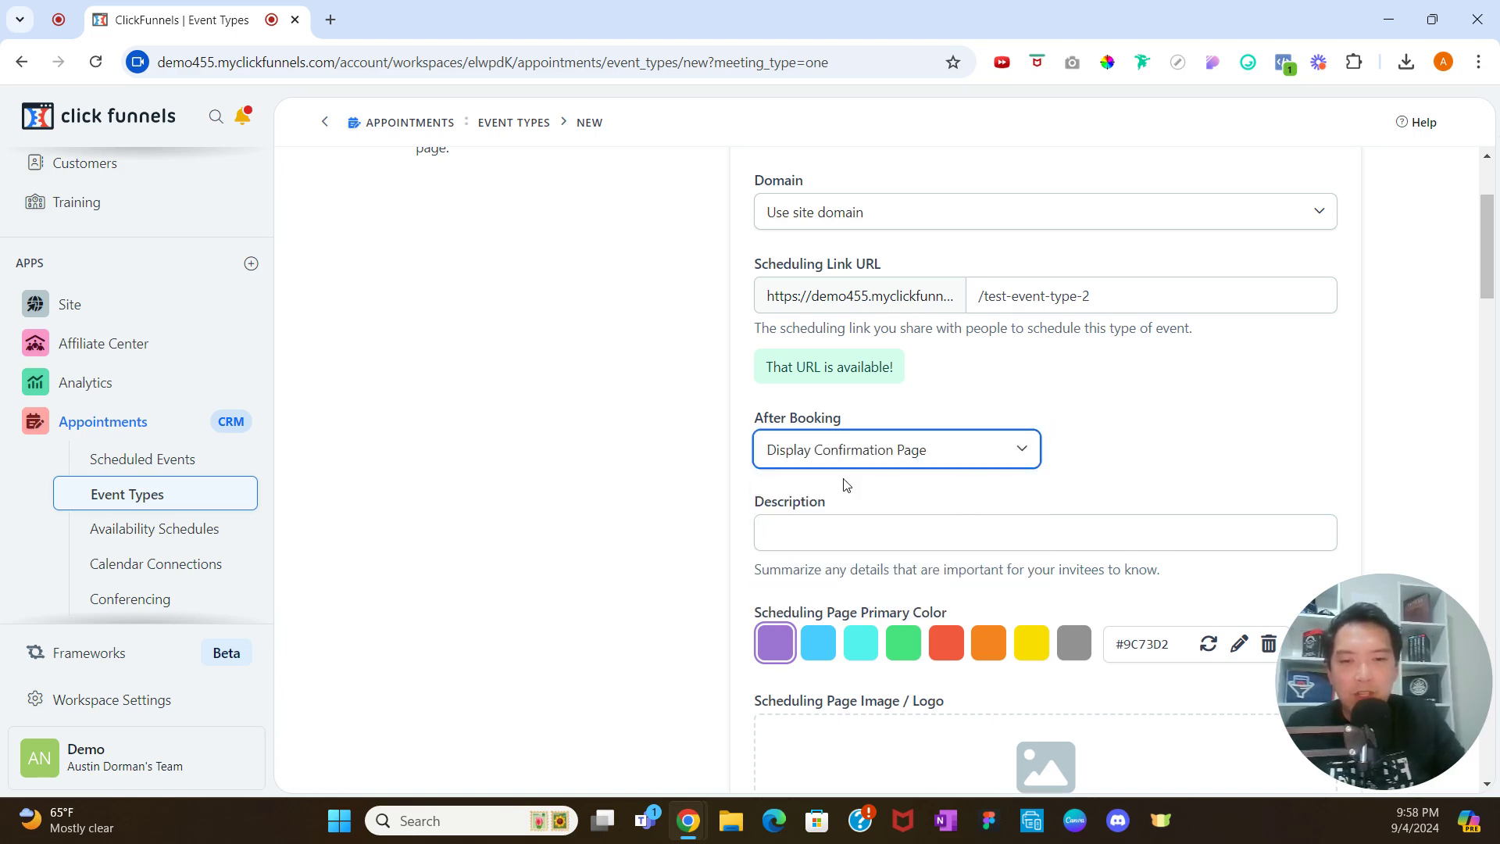
# - Leave the description empty and set the scheduling page primary color to green #47E37F
pyautogui.scroll(-1, 891, 482)
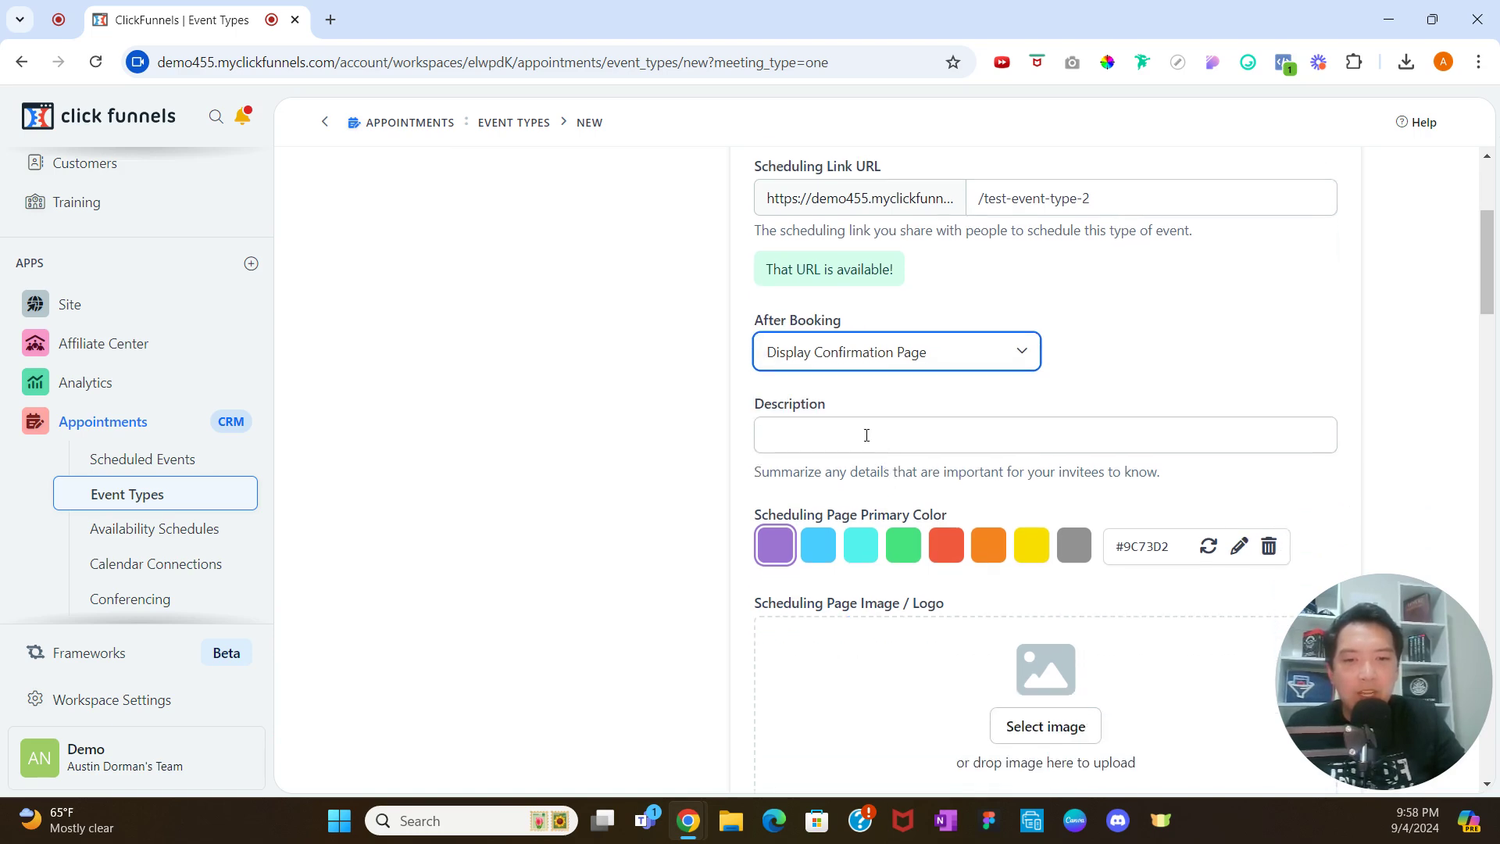
pyautogui.click(868, 436)
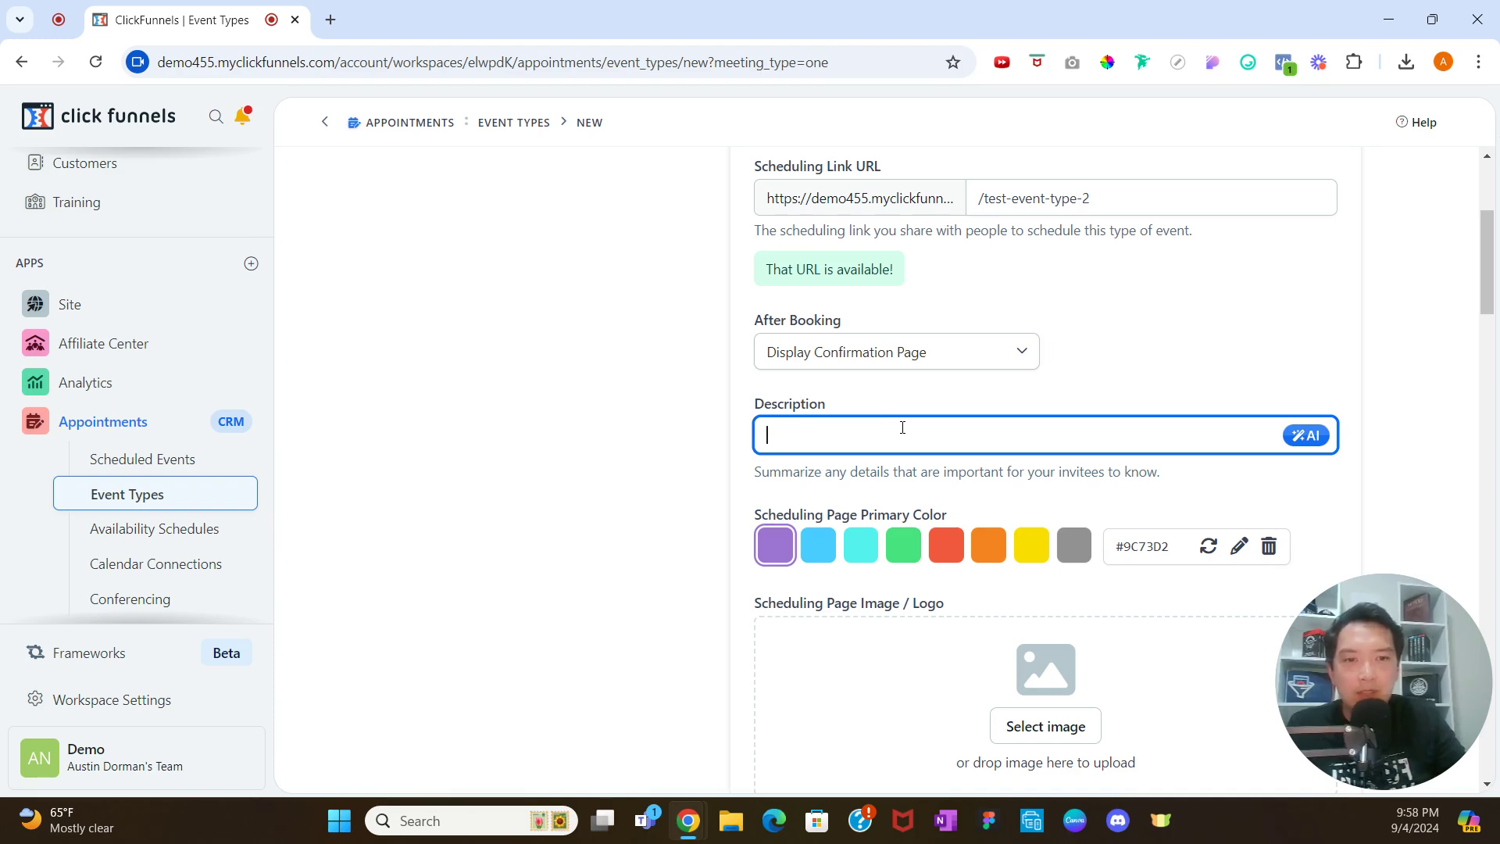
pyautogui.scroll(-1, 934, 446)
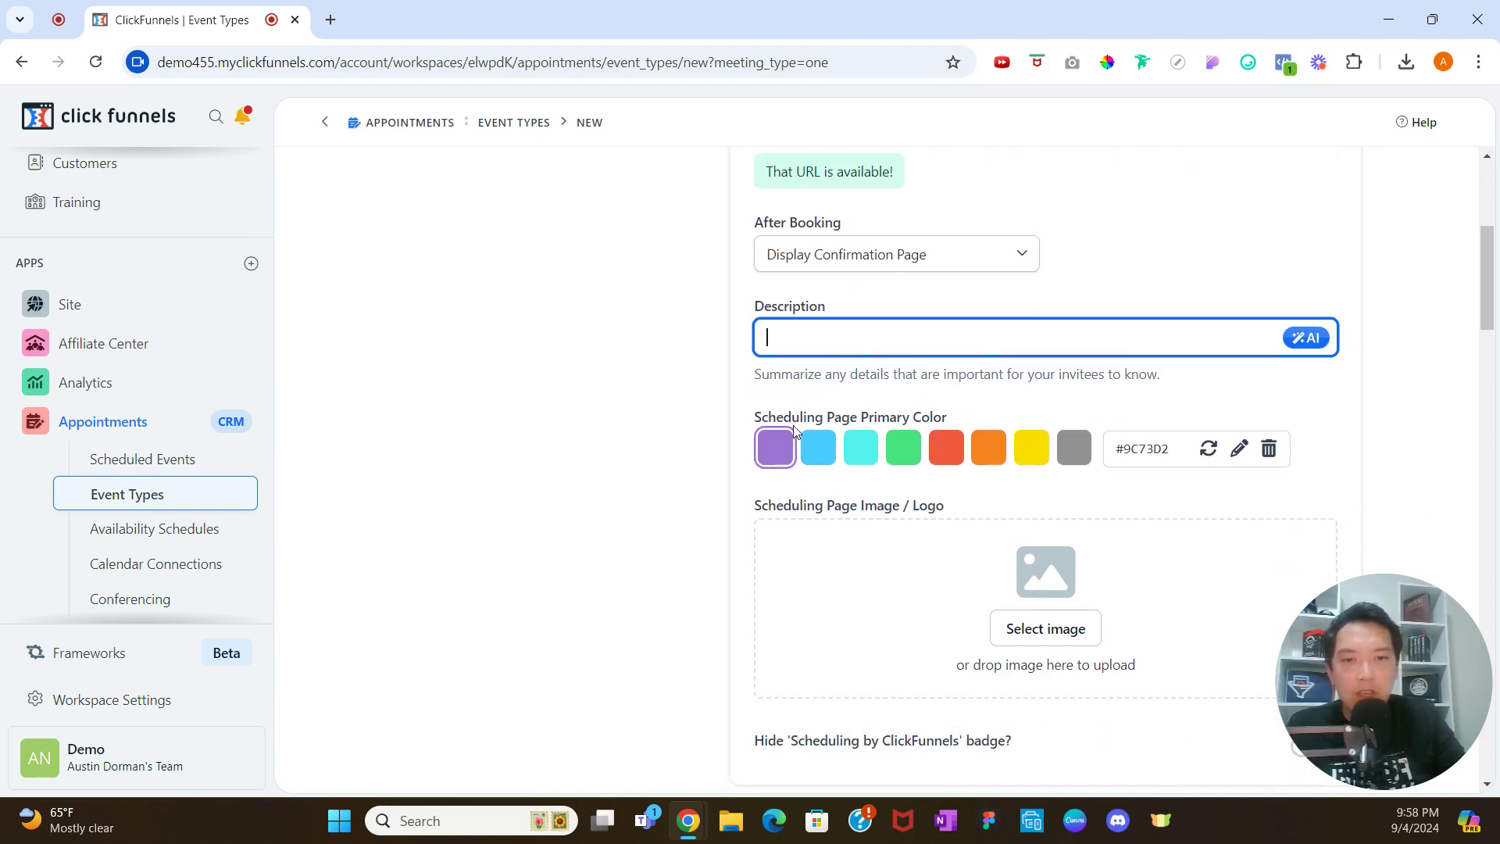
pyautogui.click(860, 447)
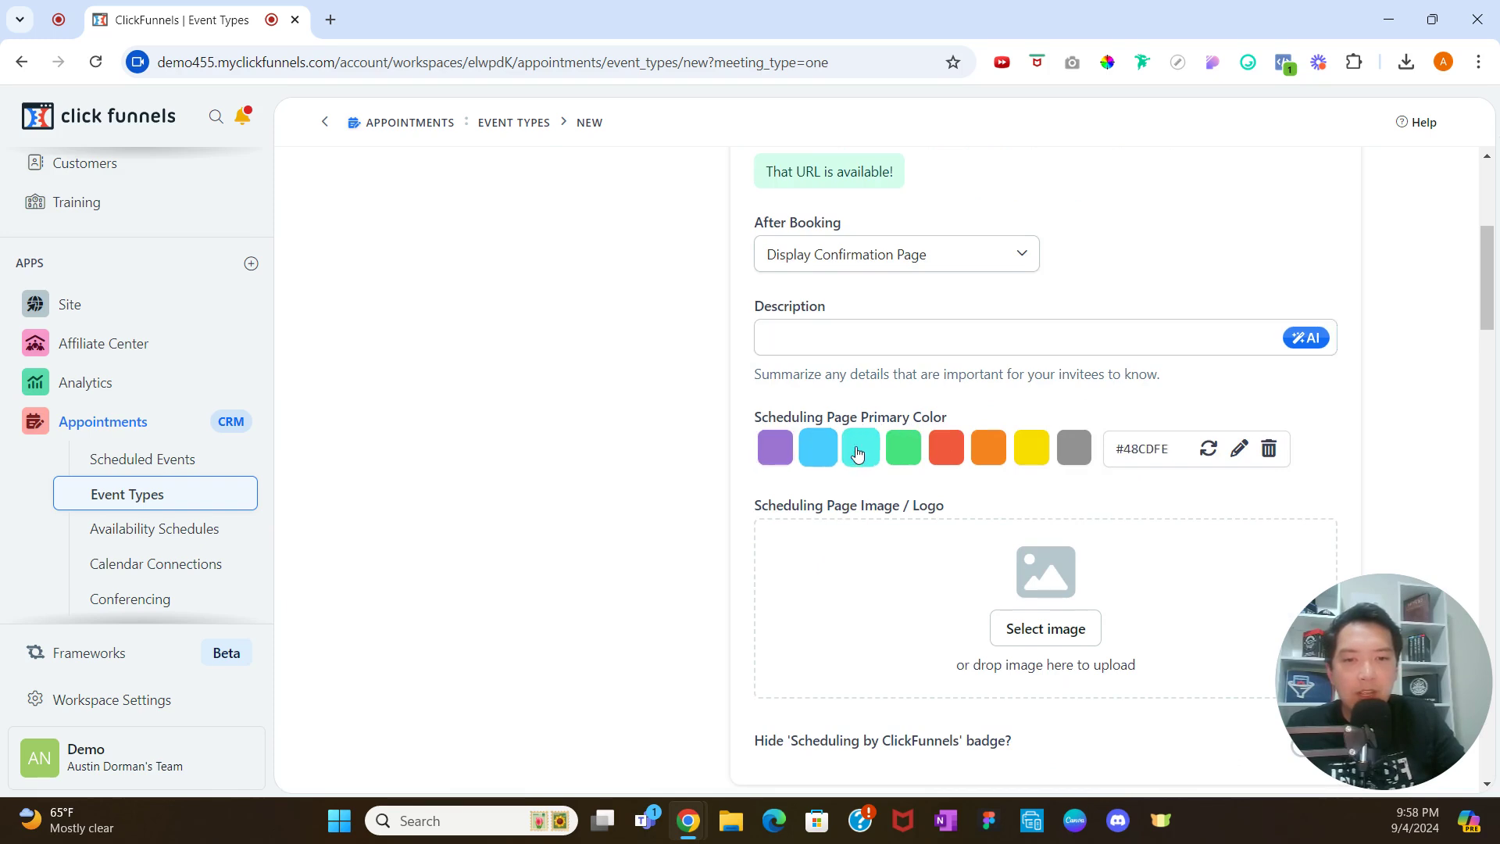
pyautogui.click(903, 451)
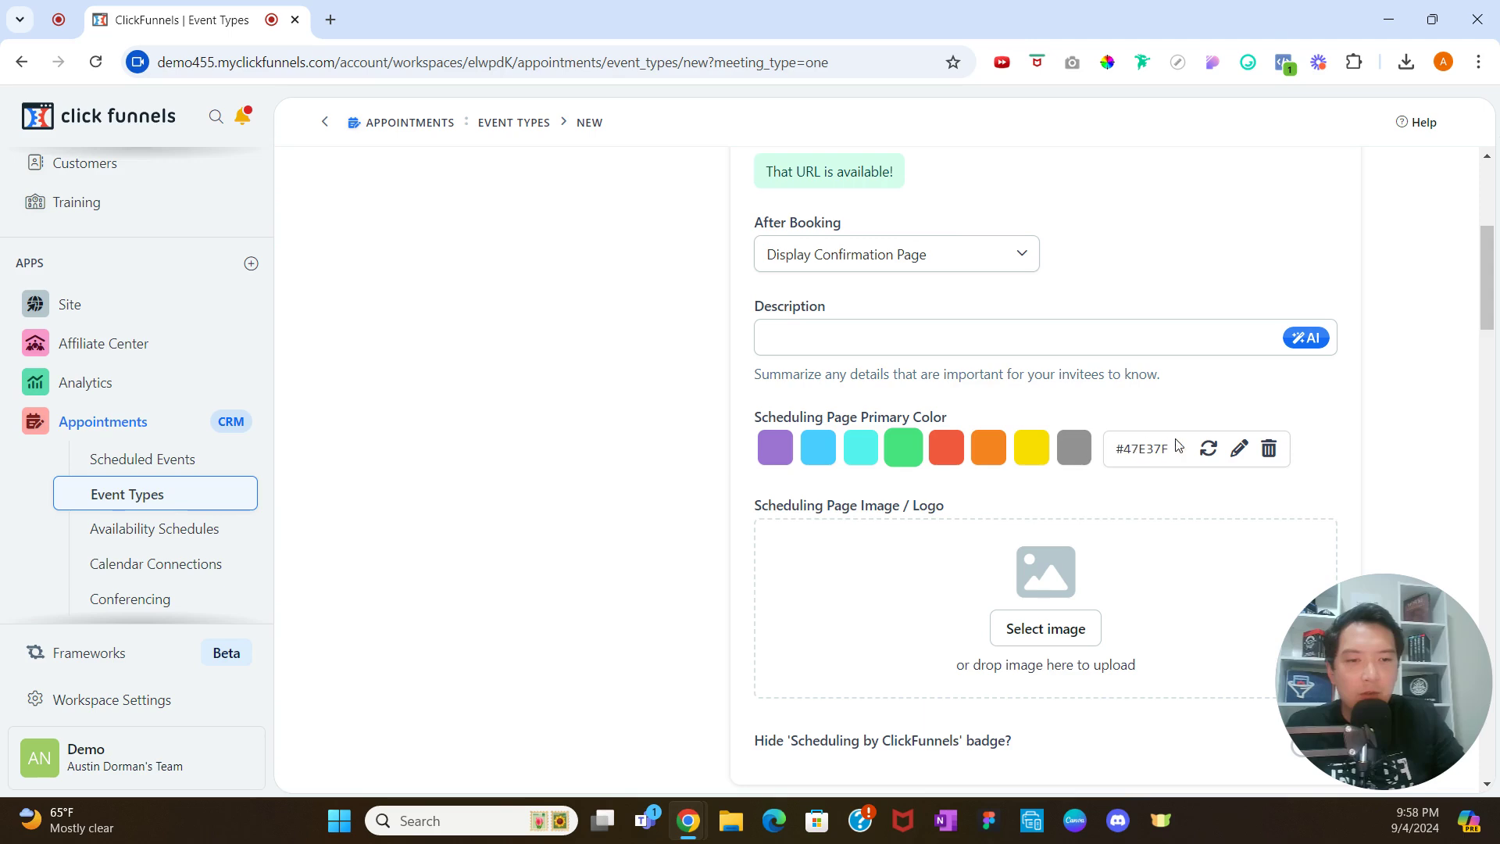
# - Try out a custom shade for the scheduling page primary color in the color picker
pyautogui.moveTo(1177, 448); pyautogui.dragTo(1086, 451)
pyautogui.click(1240, 448)
pyautogui.click(1215, 531)
pyautogui.moveTo(1215, 531)
pyautogui.mouseDown()
pyautogui.moveTo(1263, 559)
pyautogui.moveTo(1250, 546)
pyautogui.moveTo(1220, 568)
pyautogui.mouseUp()
pyautogui.click(1325, 443)
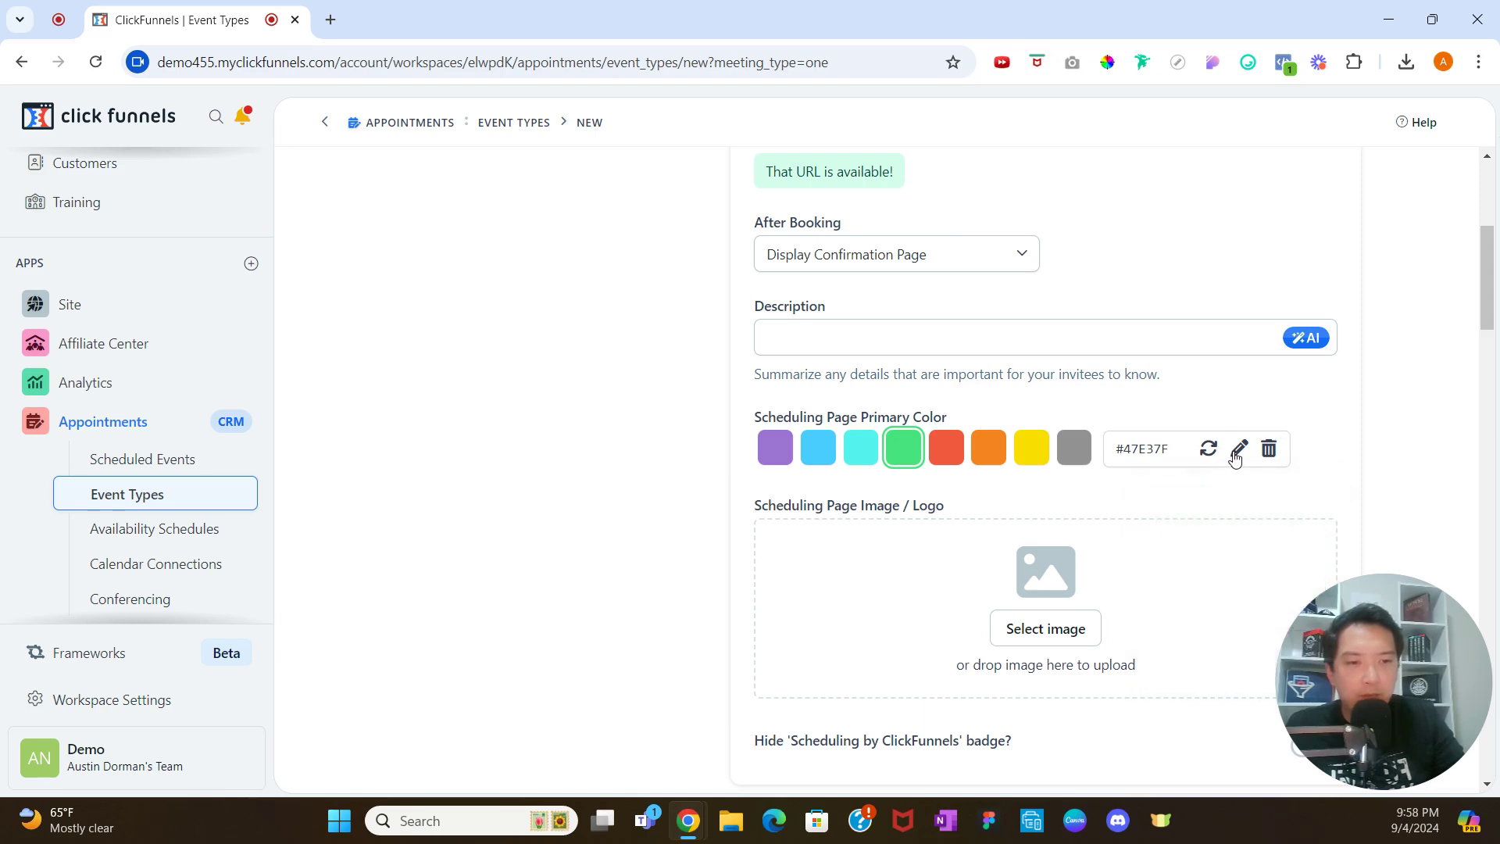
pyautogui.click(1240, 449)
pyautogui.click(1342, 456)
pyautogui.scroll(-3, 1316, 456)
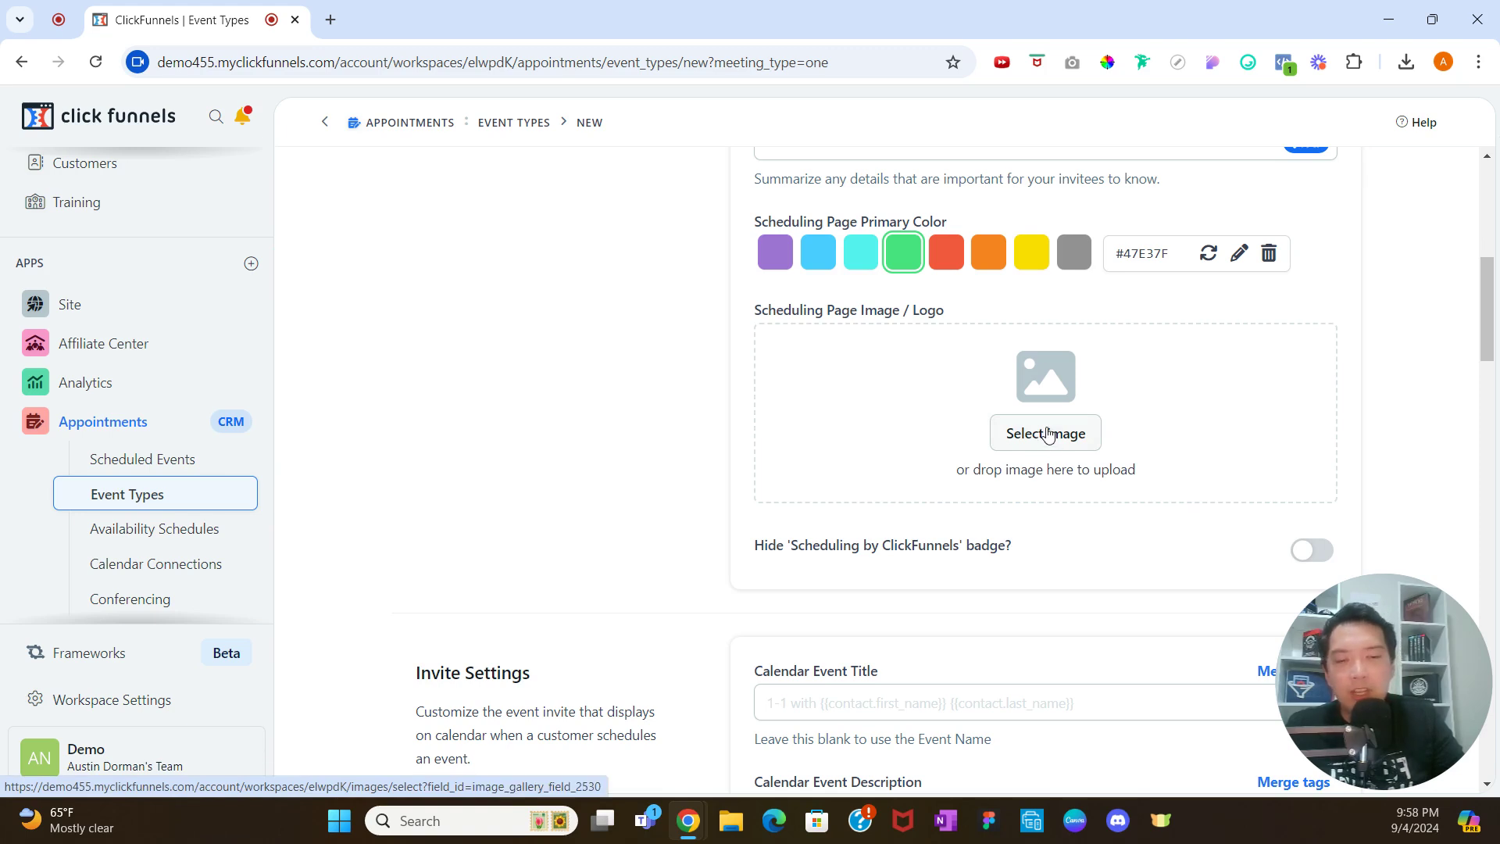
pyautogui.scroll(-1, 1079, 442)
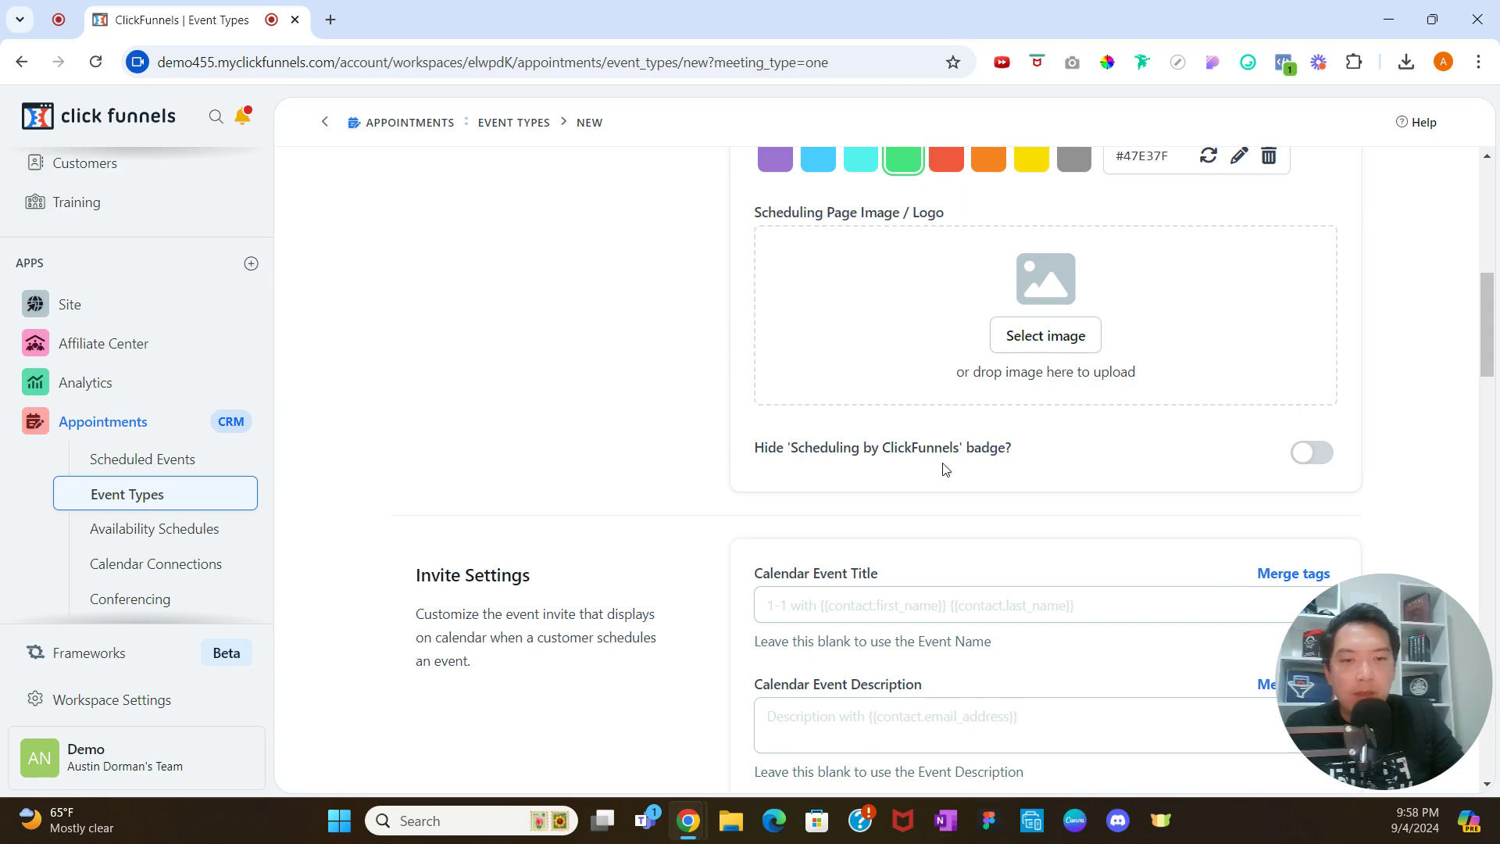
# - Try hiding the 'Scheduling by ClickFunnels' badge and switch the option back off
pyautogui.click(1311, 461)
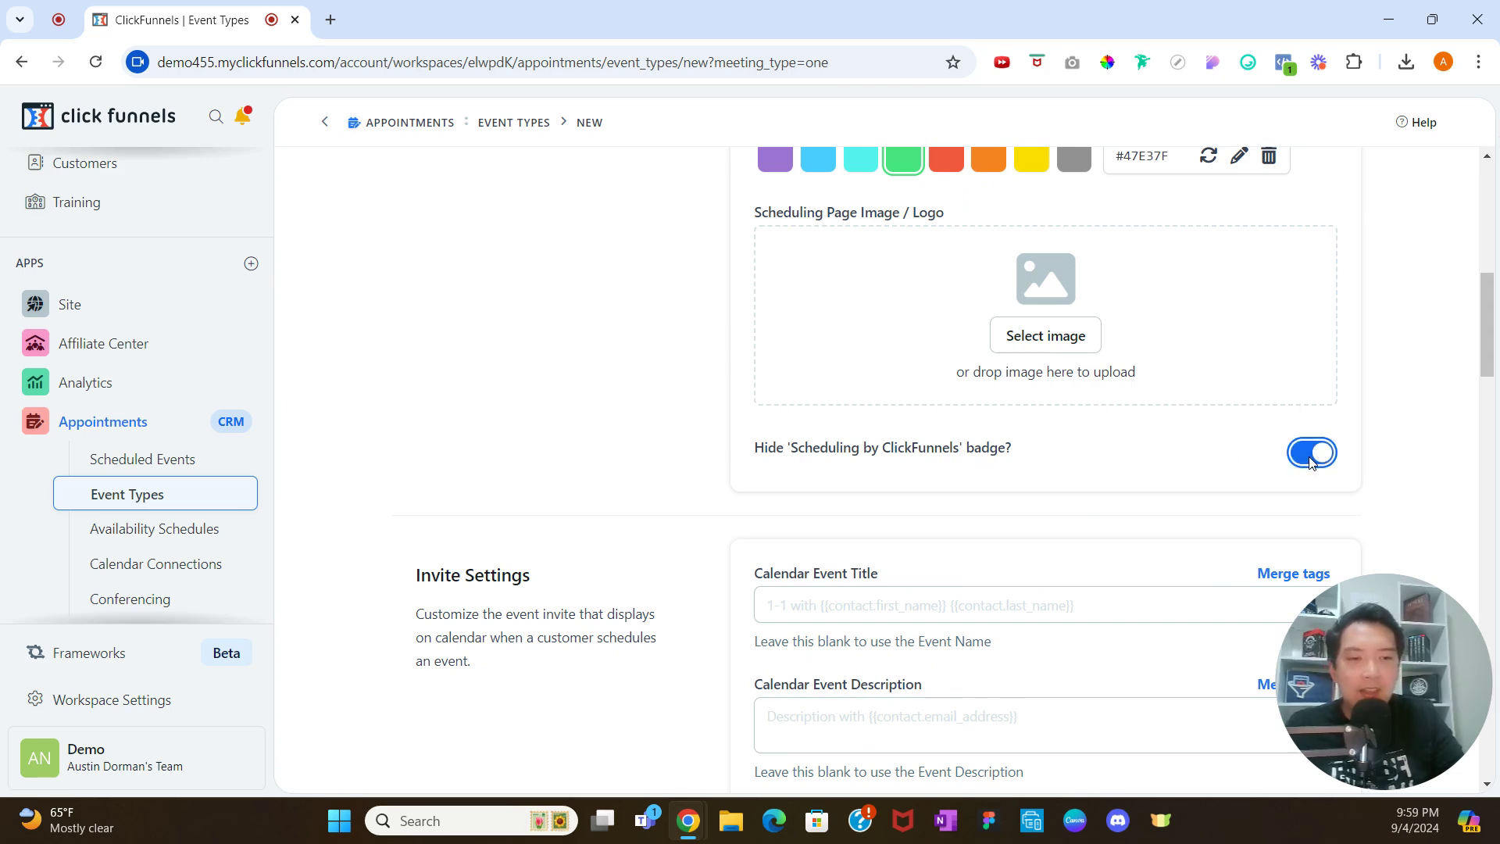
pyautogui.click(1314, 457)
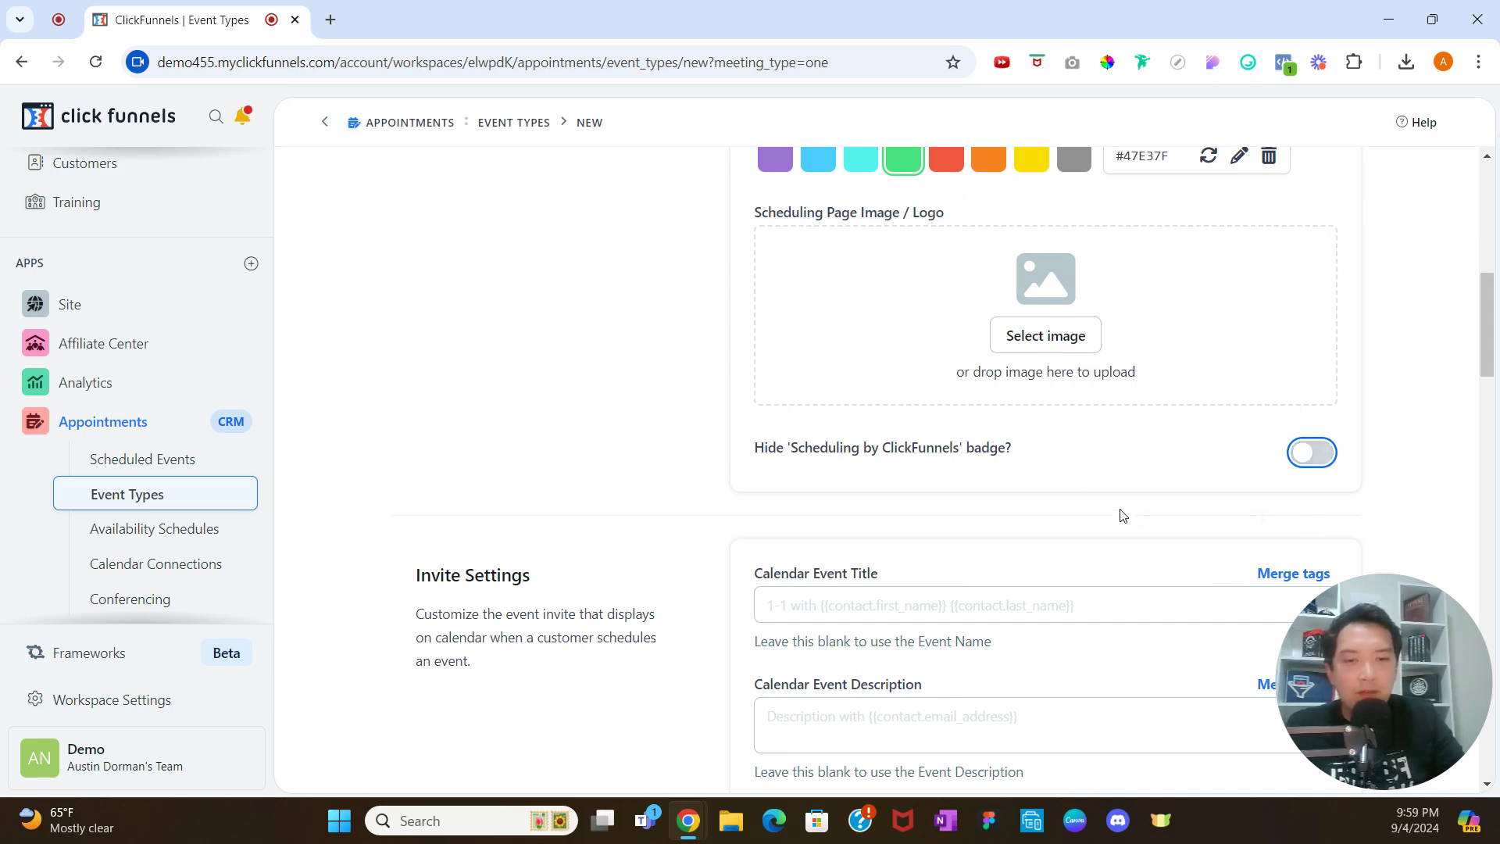
# - Set the Calendar Event Title to "1-1 with {{contact.first_name}} {{contact.last_name}}", inserting the contact first name and last name merge tags
pyautogui.scroll(-2, 1094, 500)
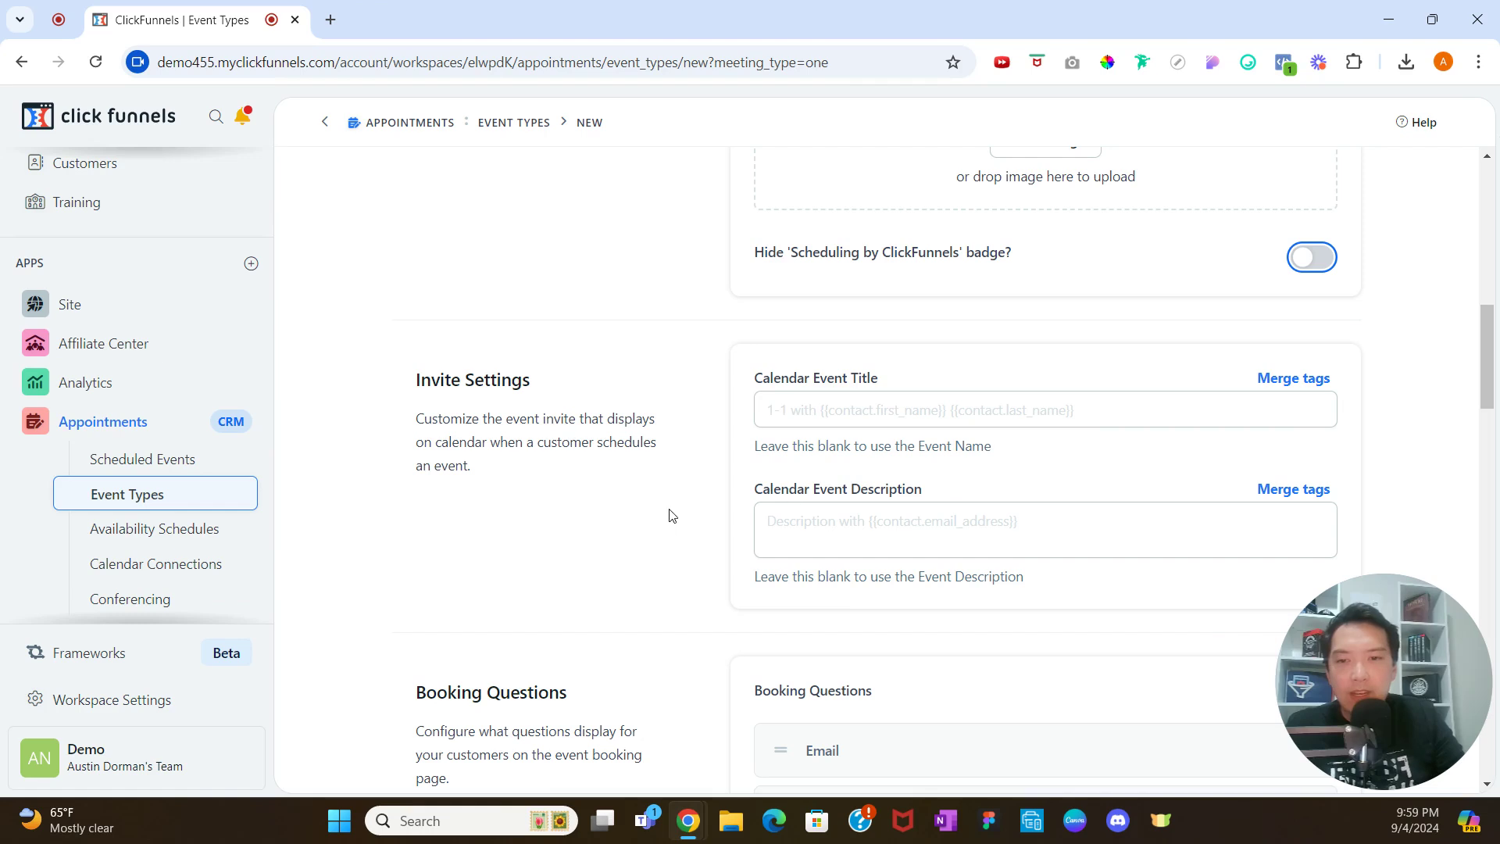
pyautogui.scroll(-1, 675, 516)
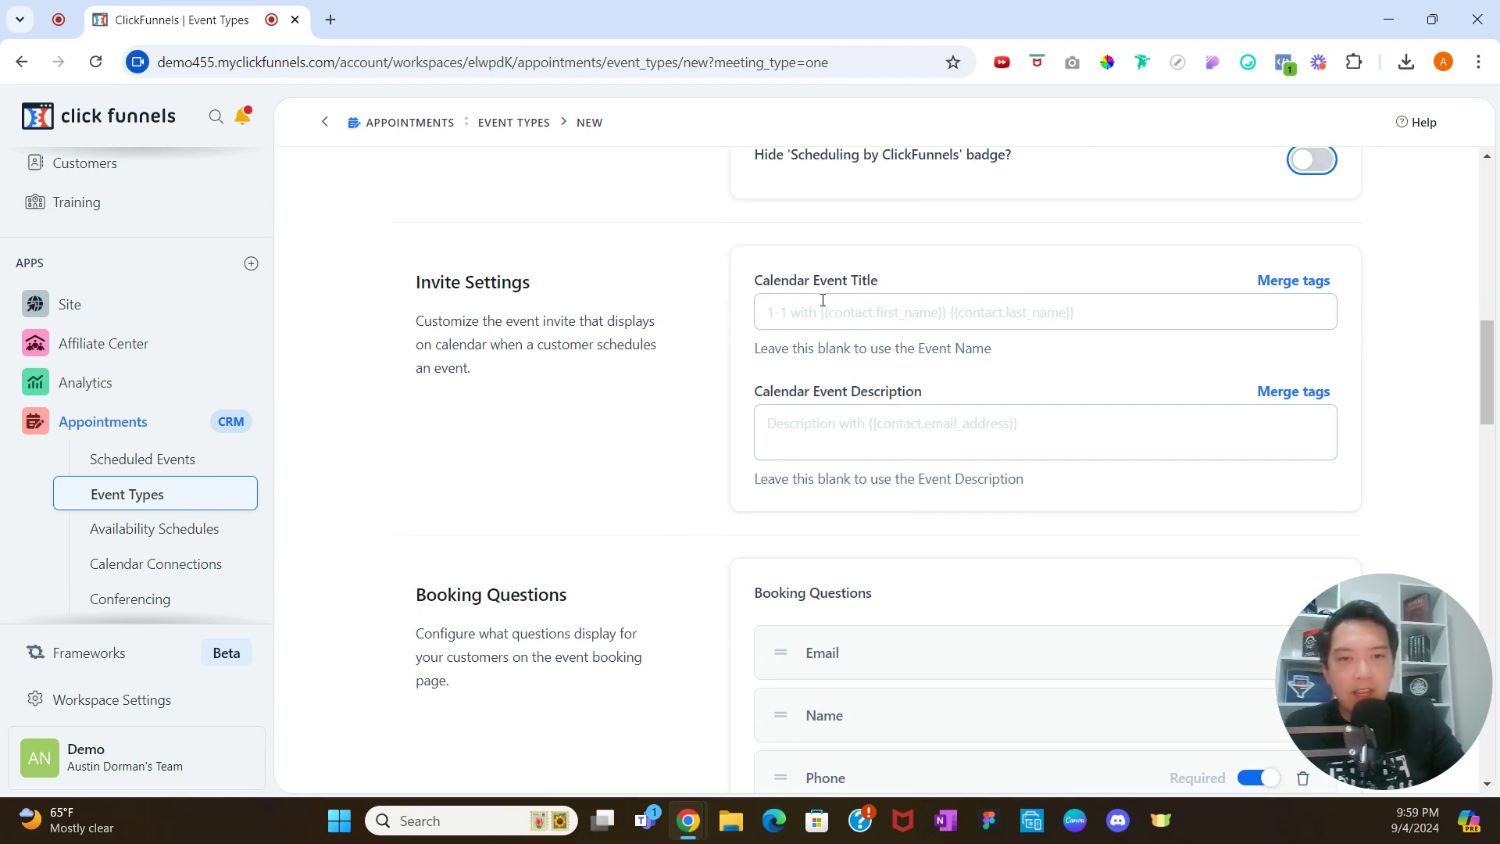
pyautogui.click(802, 312)
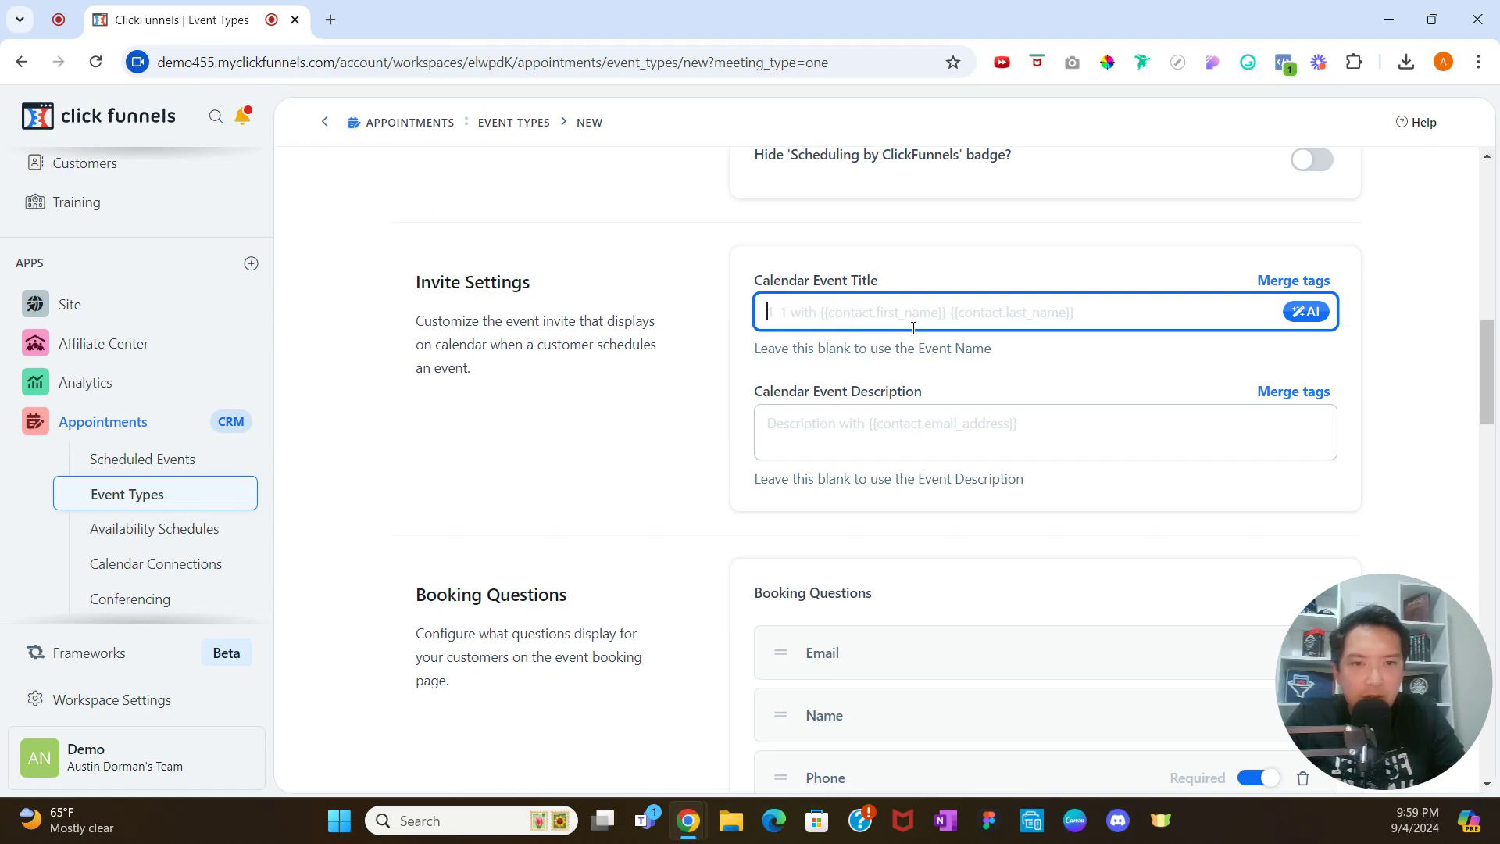
pyautogui.write('1-1 with')
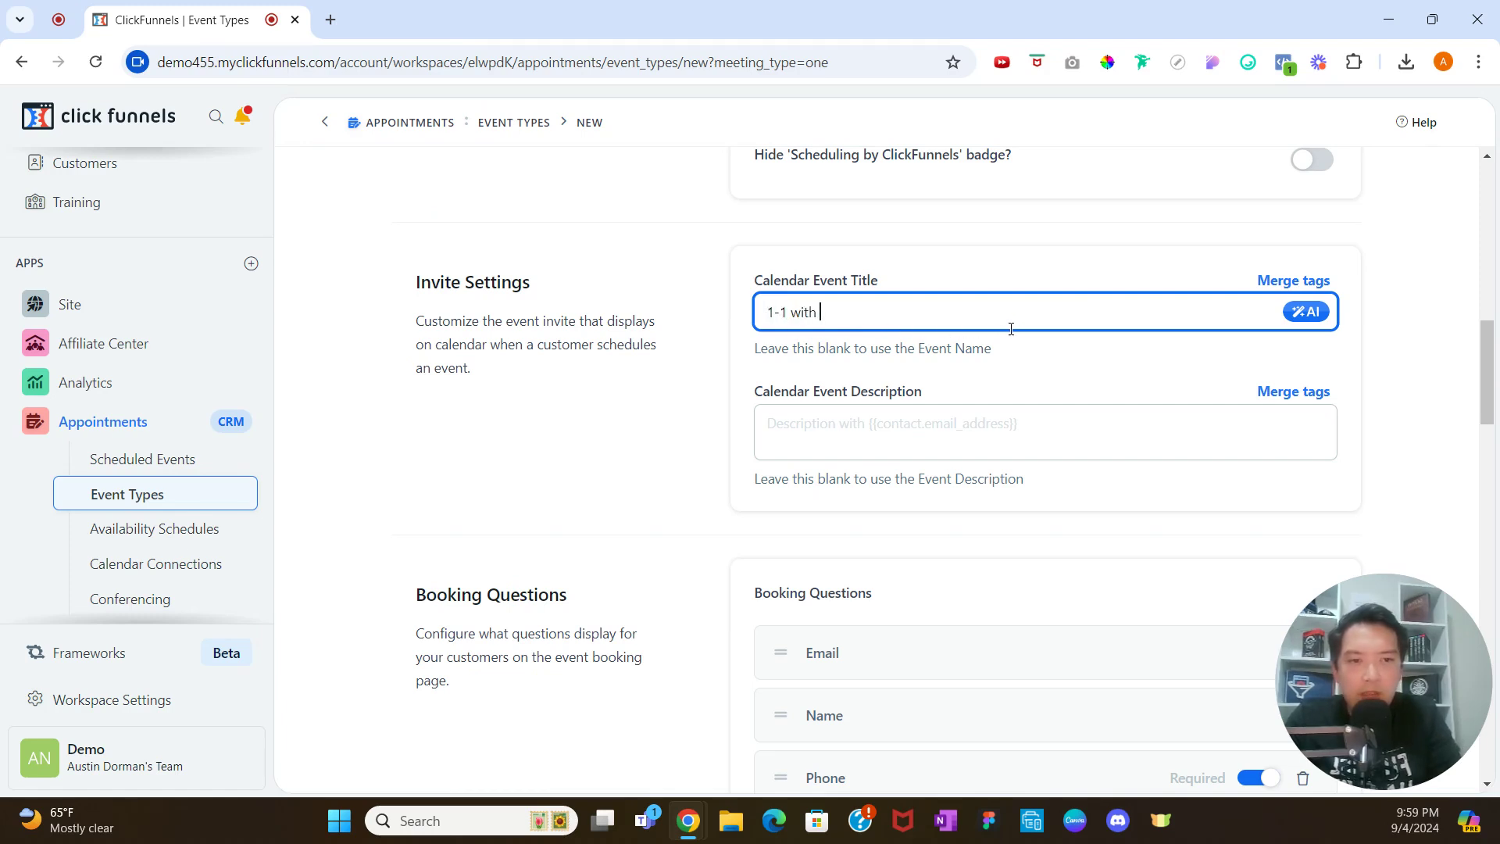
pyautogui.click(1315, 281)
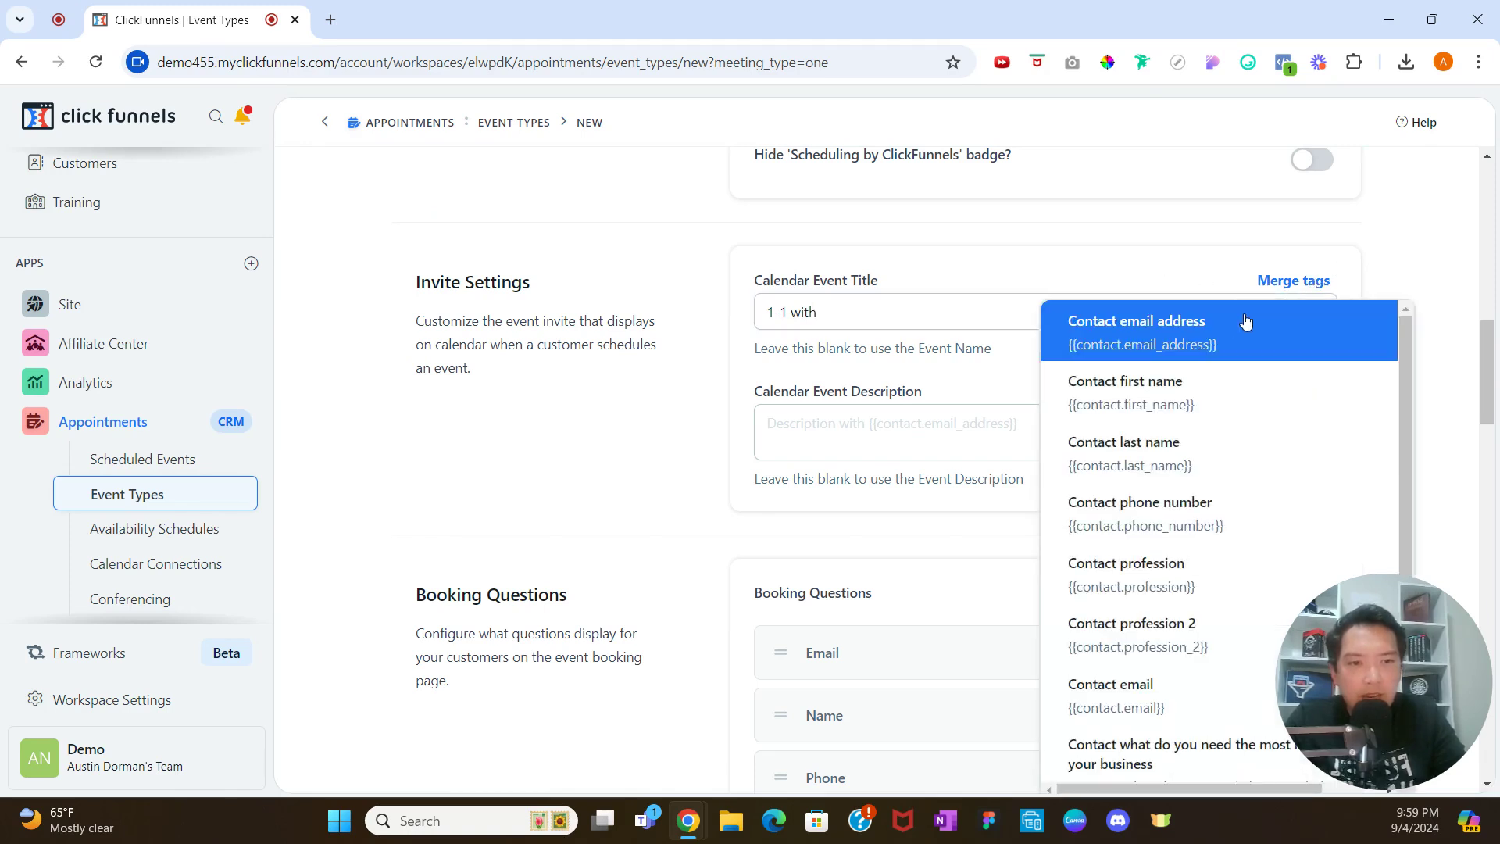
pyautogui.click(1117, 394)
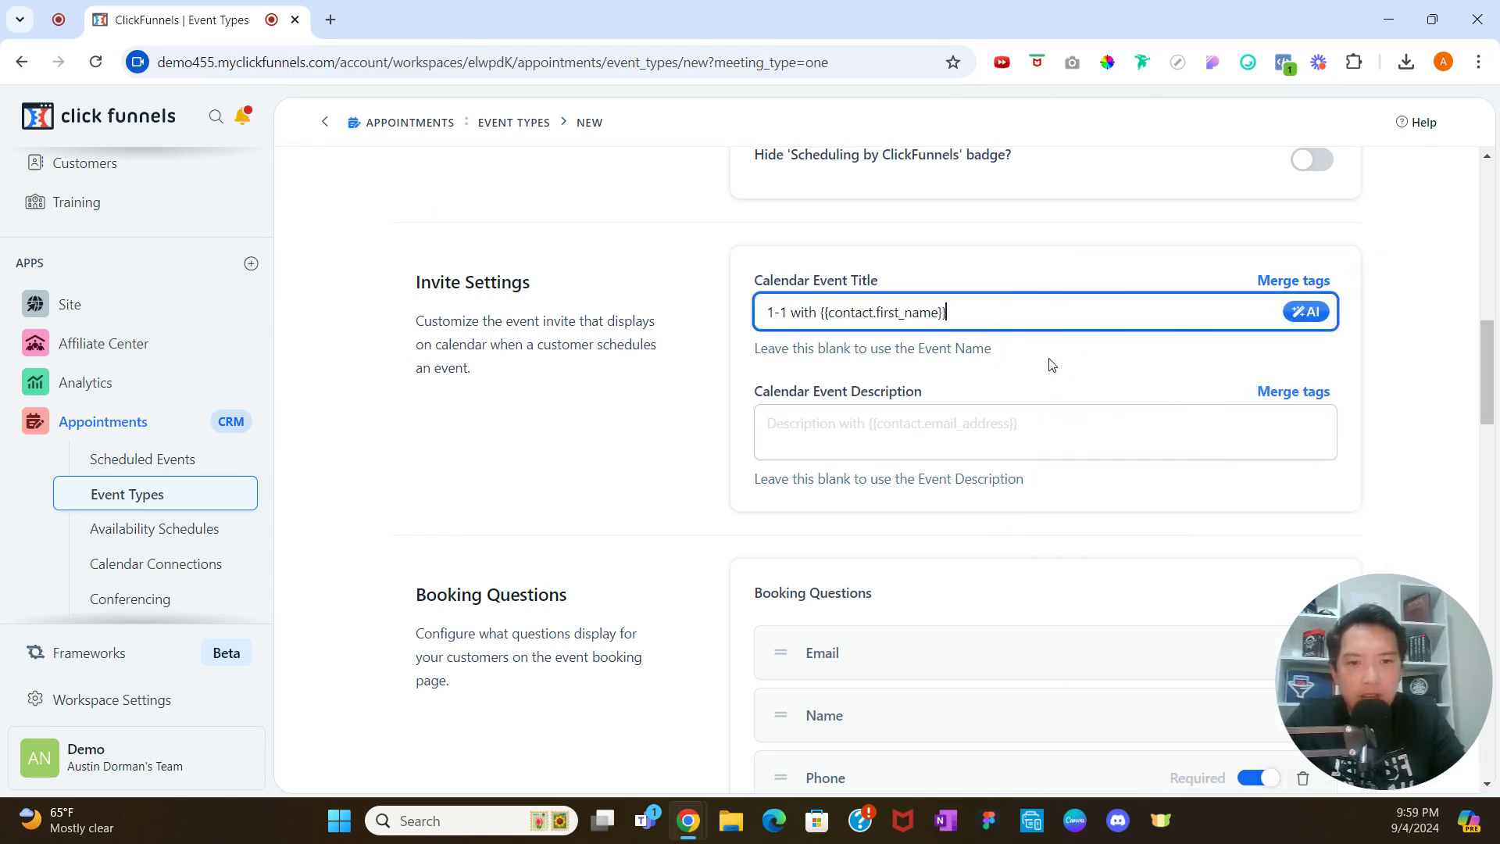
pyautogui.click(1290, 283)
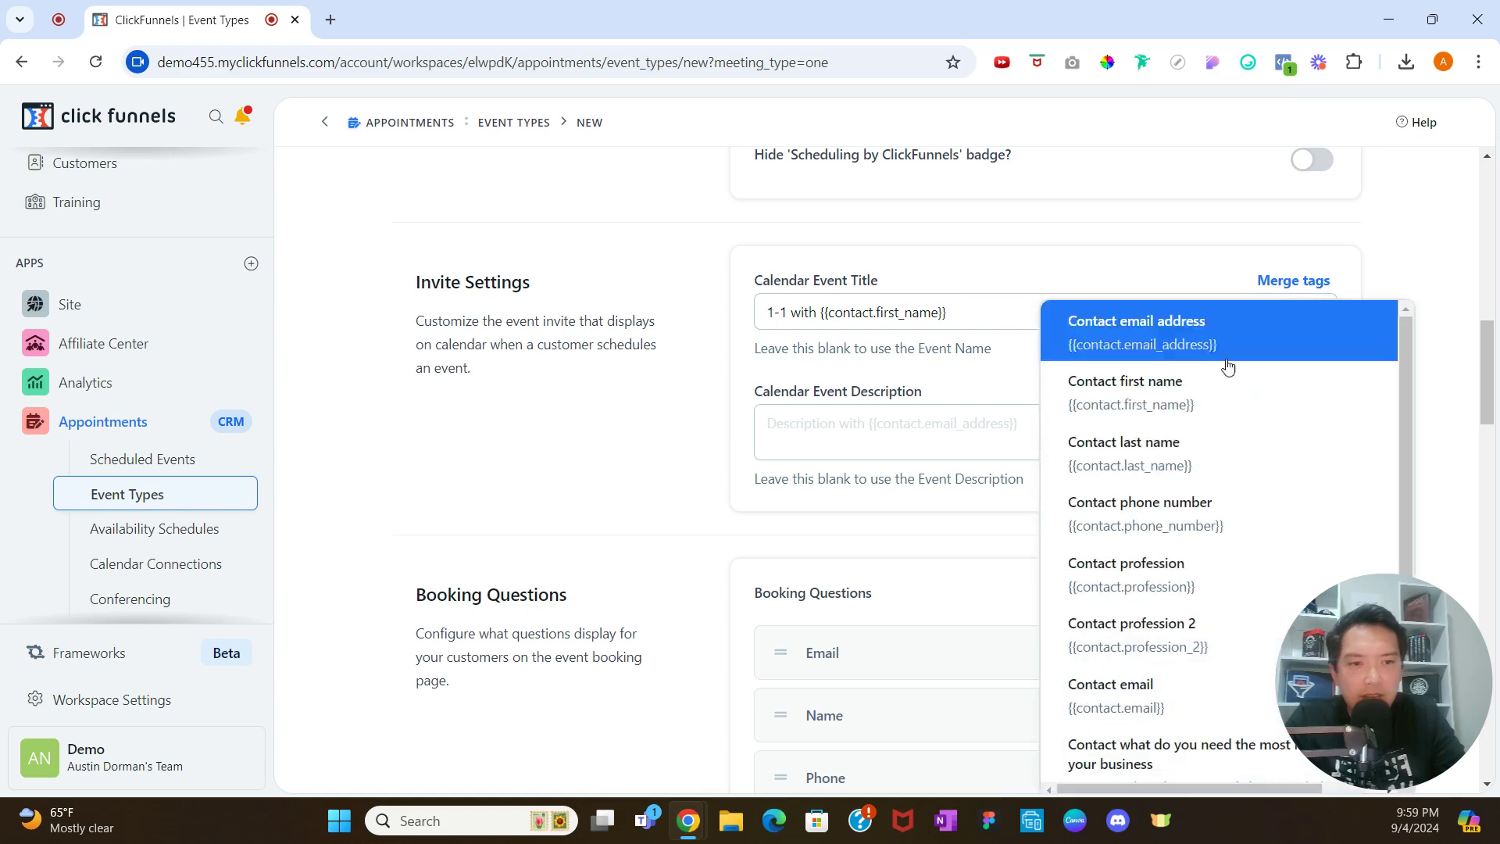
pyautogui.click(1166, 445)
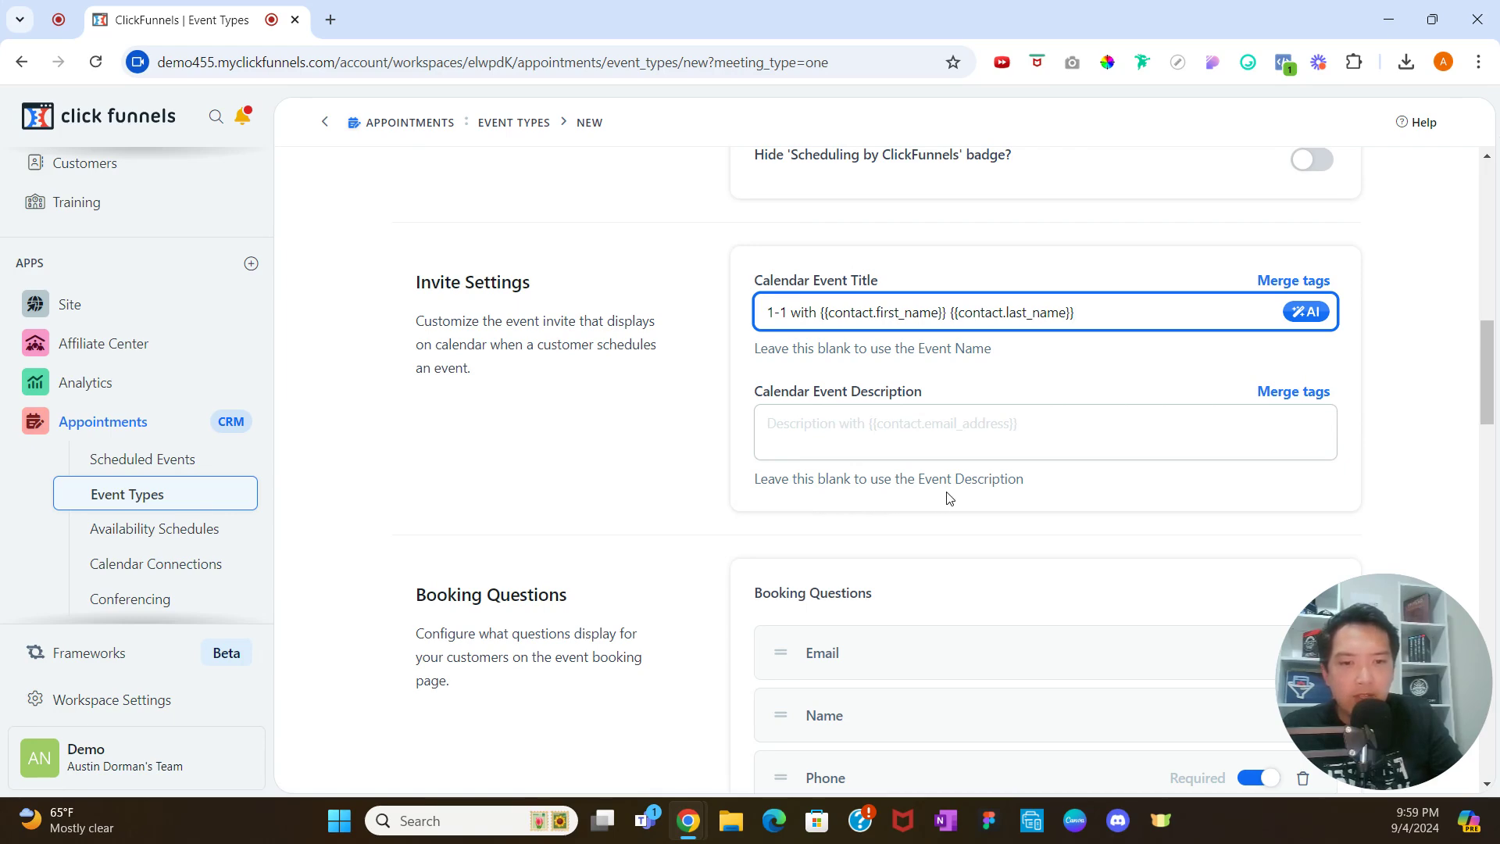
pyautogui.scroll(9, 949, 498)
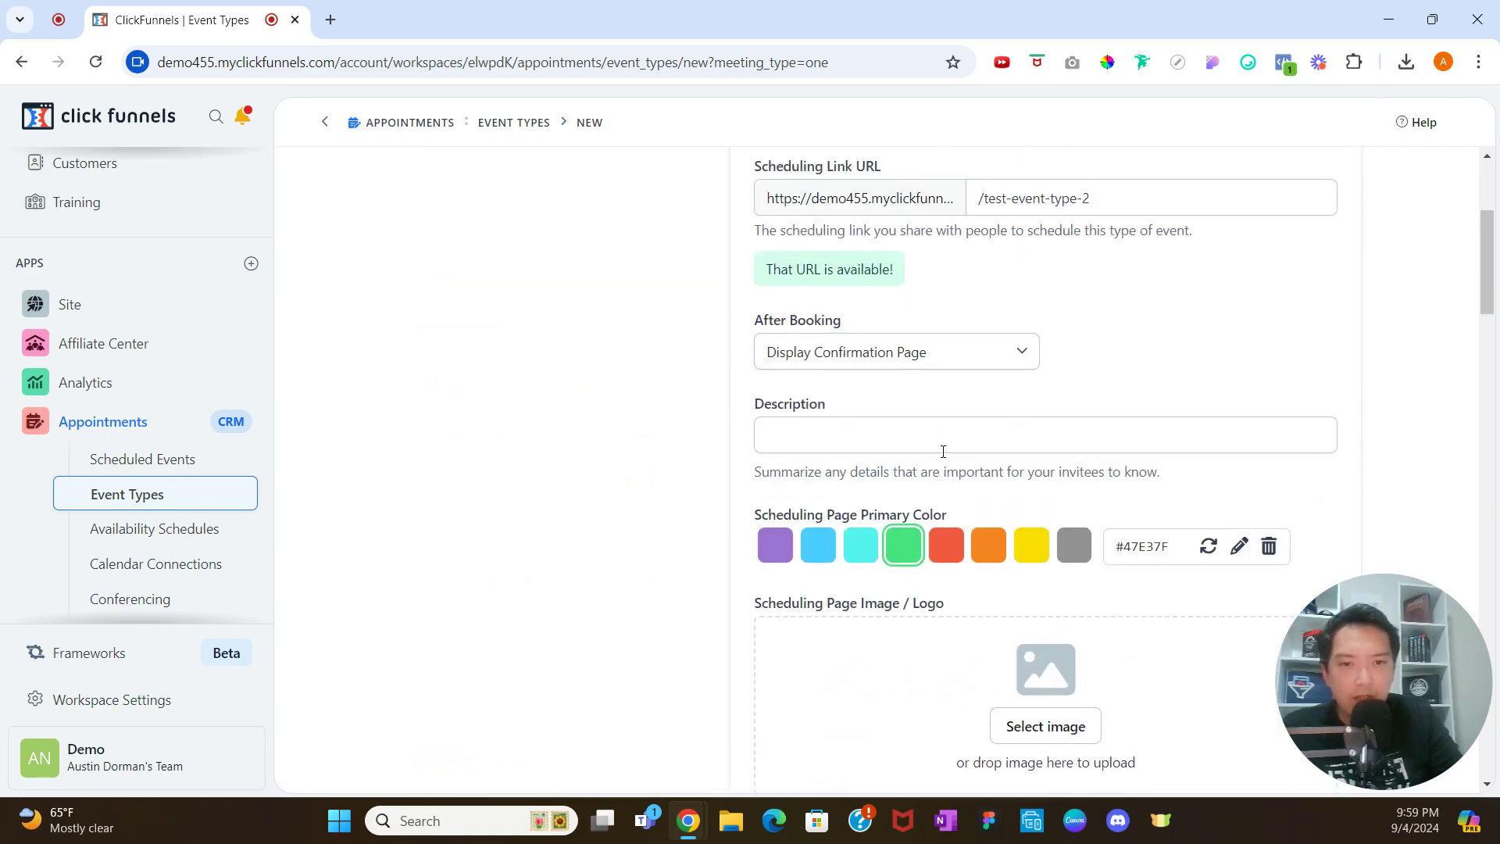
pyautogui.click(909, 437)
pyautogui.scroll(-9, 703, 485)
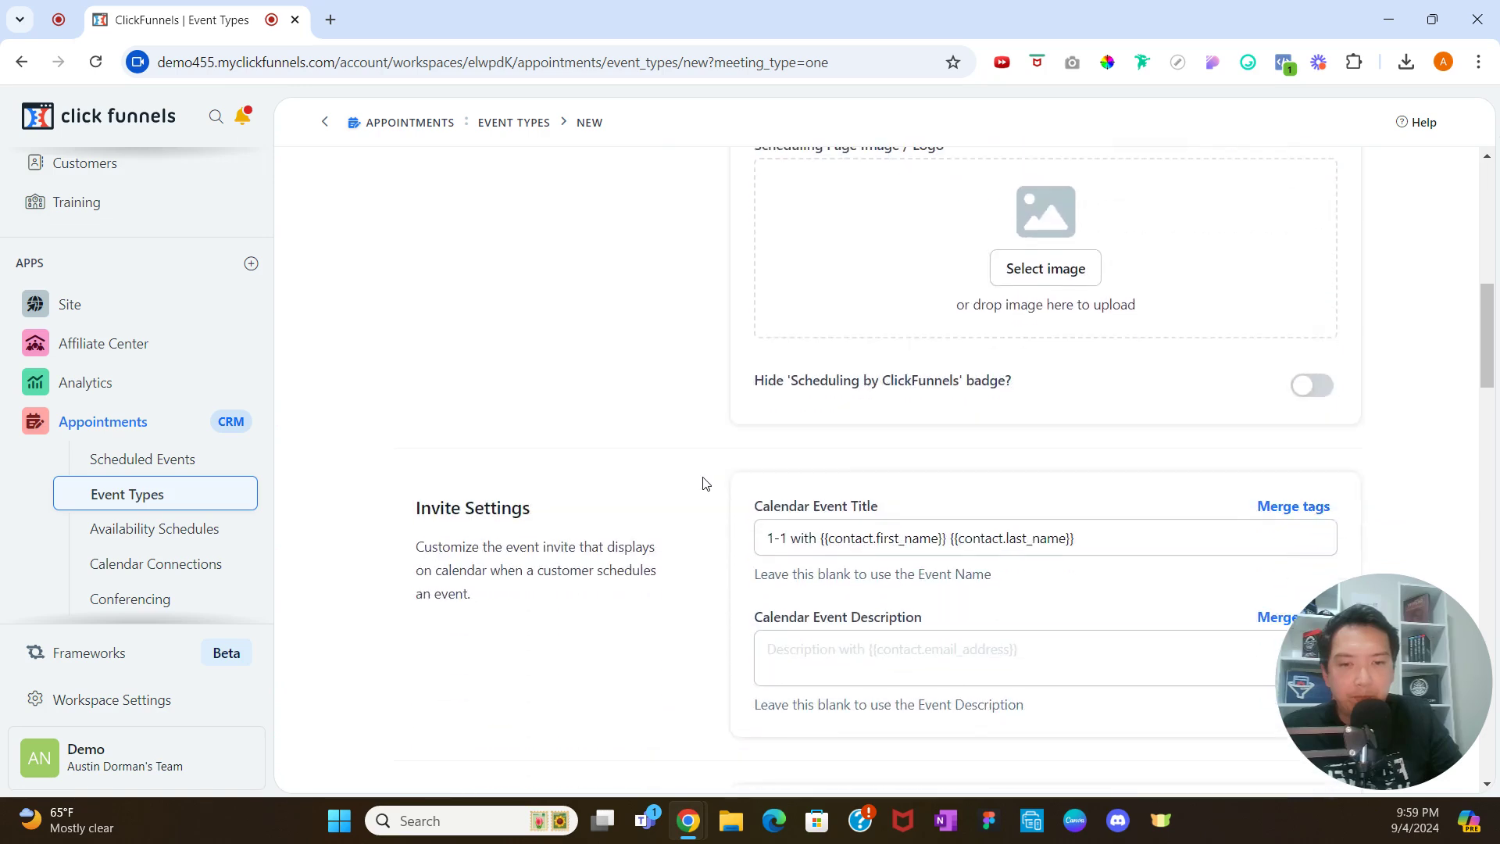
# - Try making the Phone booking question optional and set it back to required
pyautogui.scroll(-4, 703, 483)
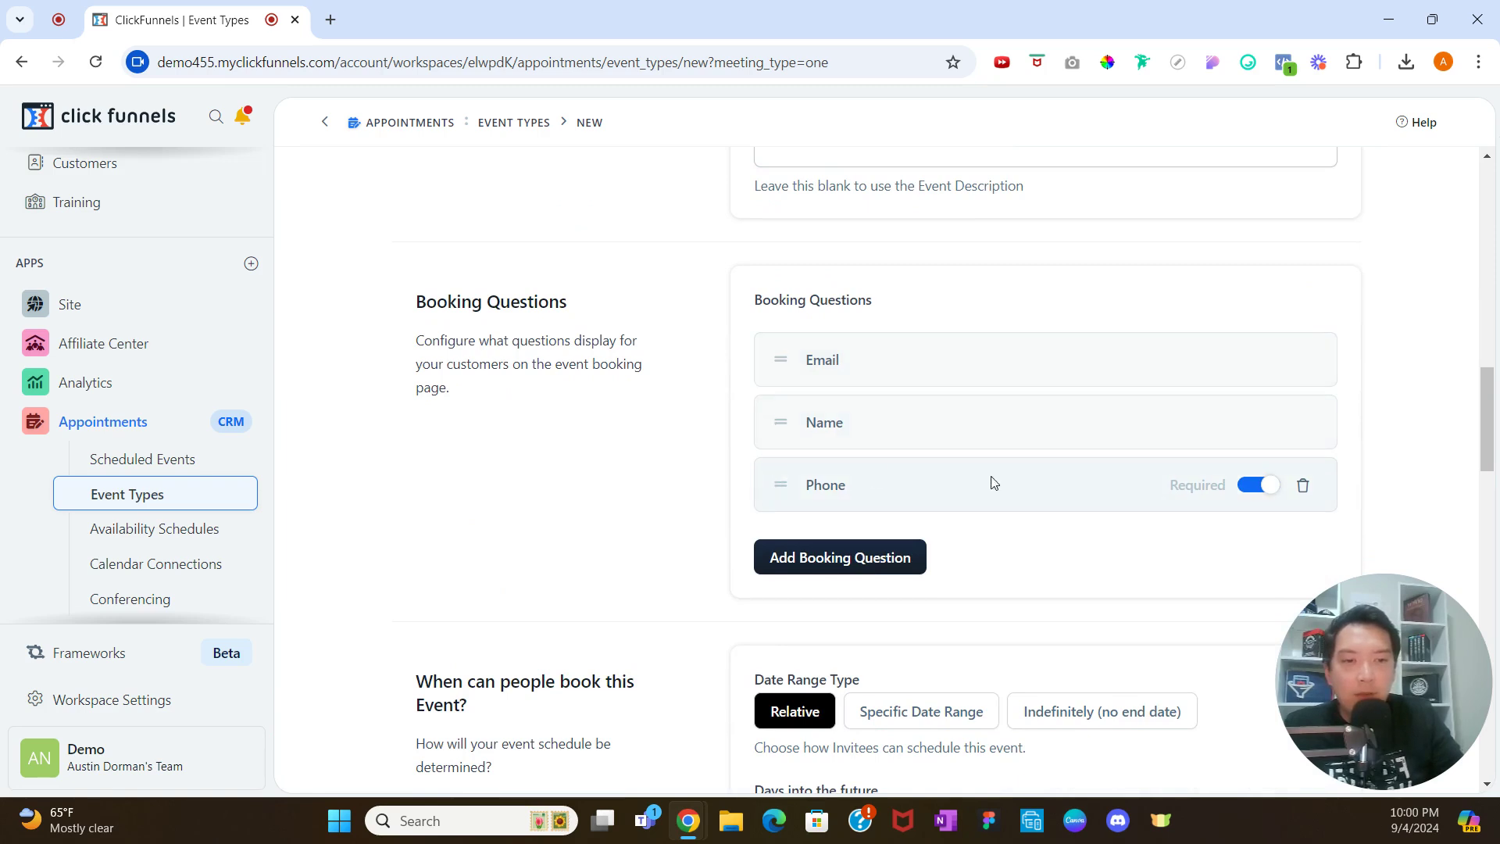
pyautogui.click(1253, 489)
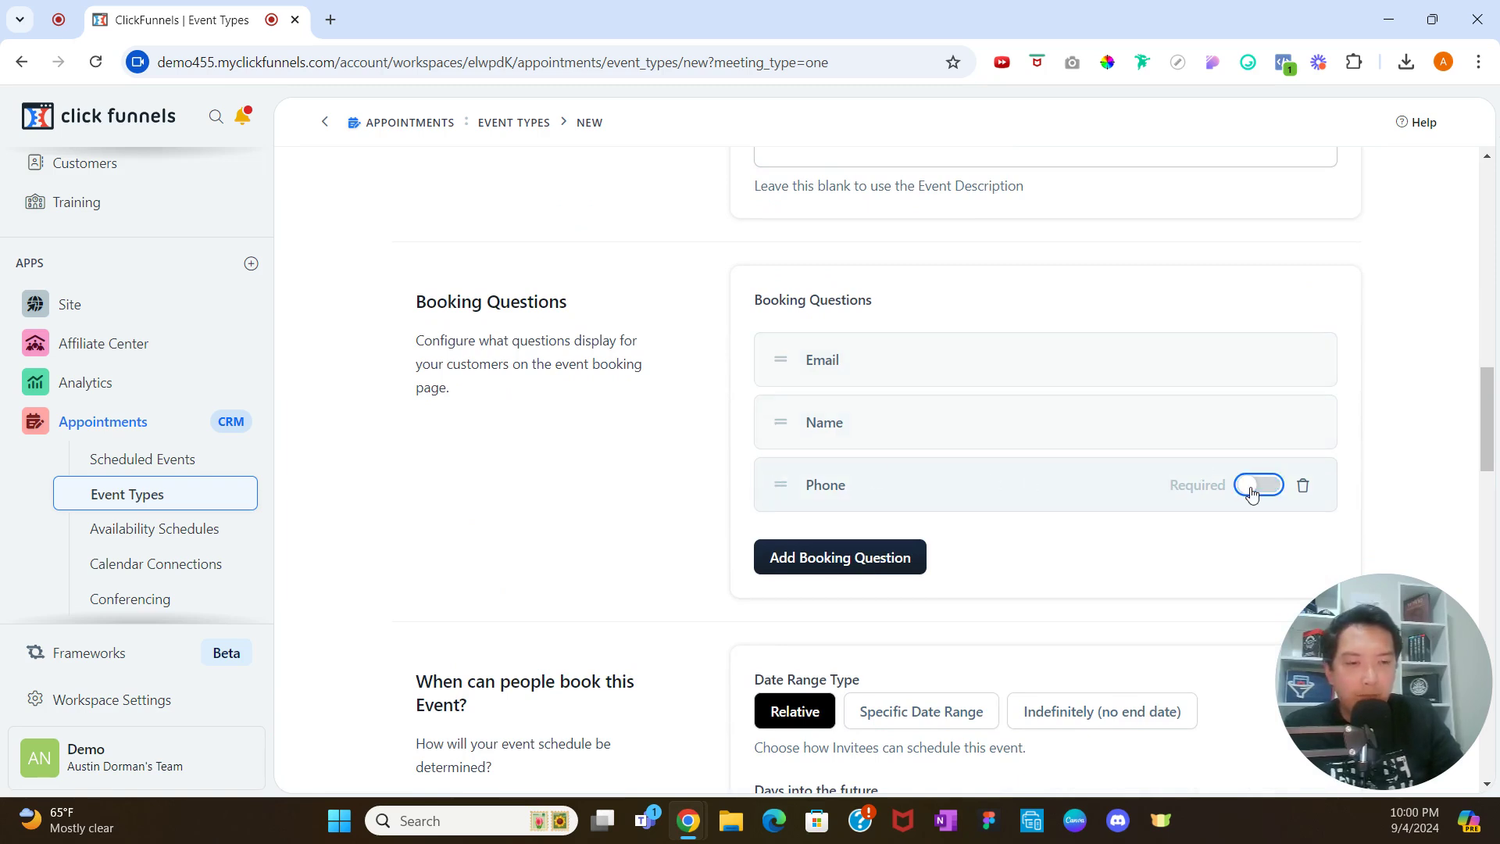
pyautogui.click(1252, 489)
# - Try adding a non-required booking question for the Profession contact attribute and discard it
pyautogui.scroll(-2, 1051, 532)
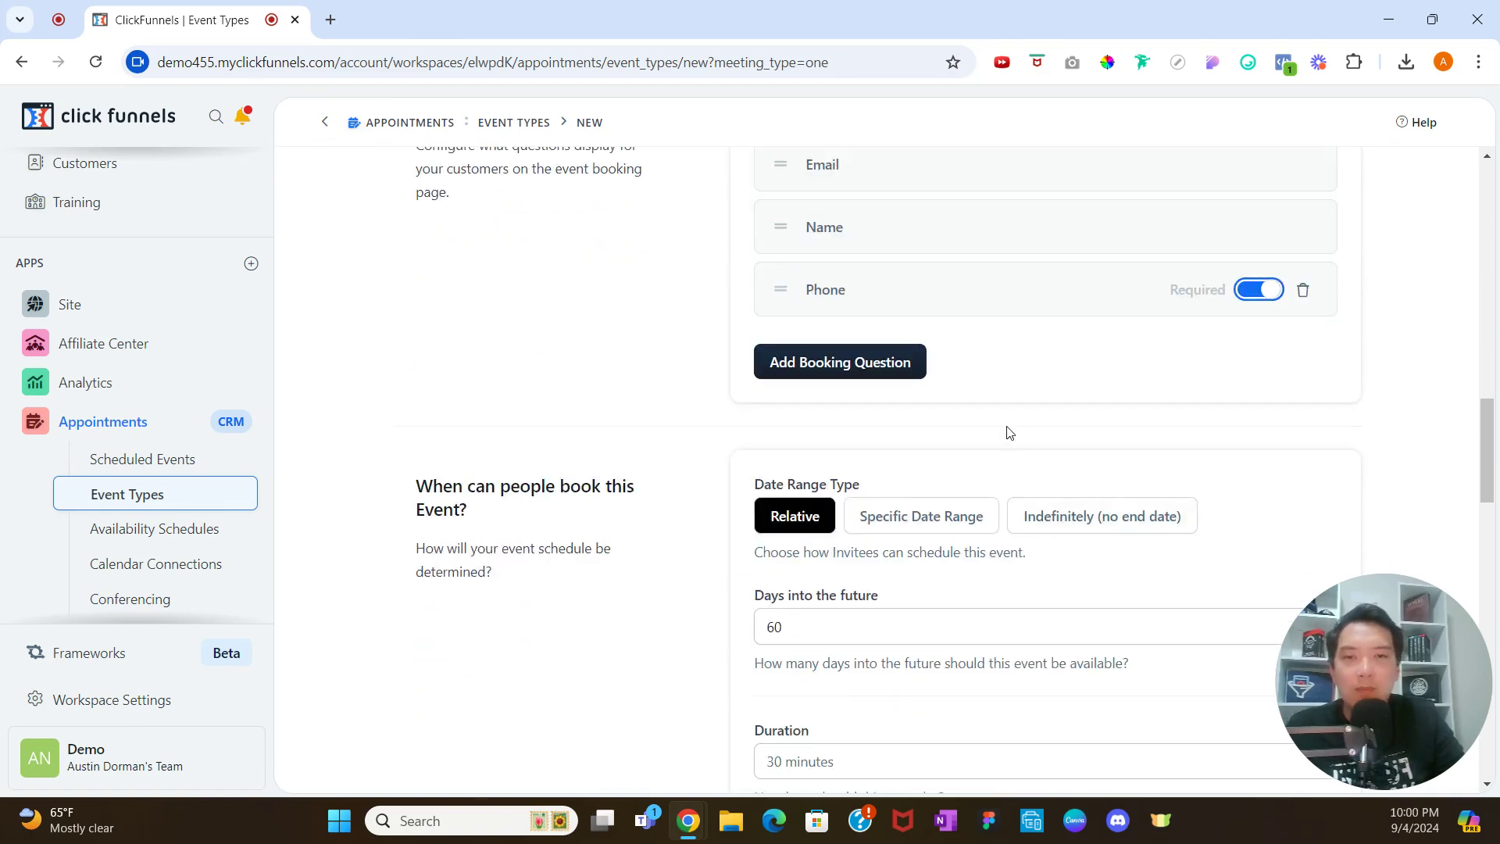
pyautogui.scroll(1, 1008, 433)
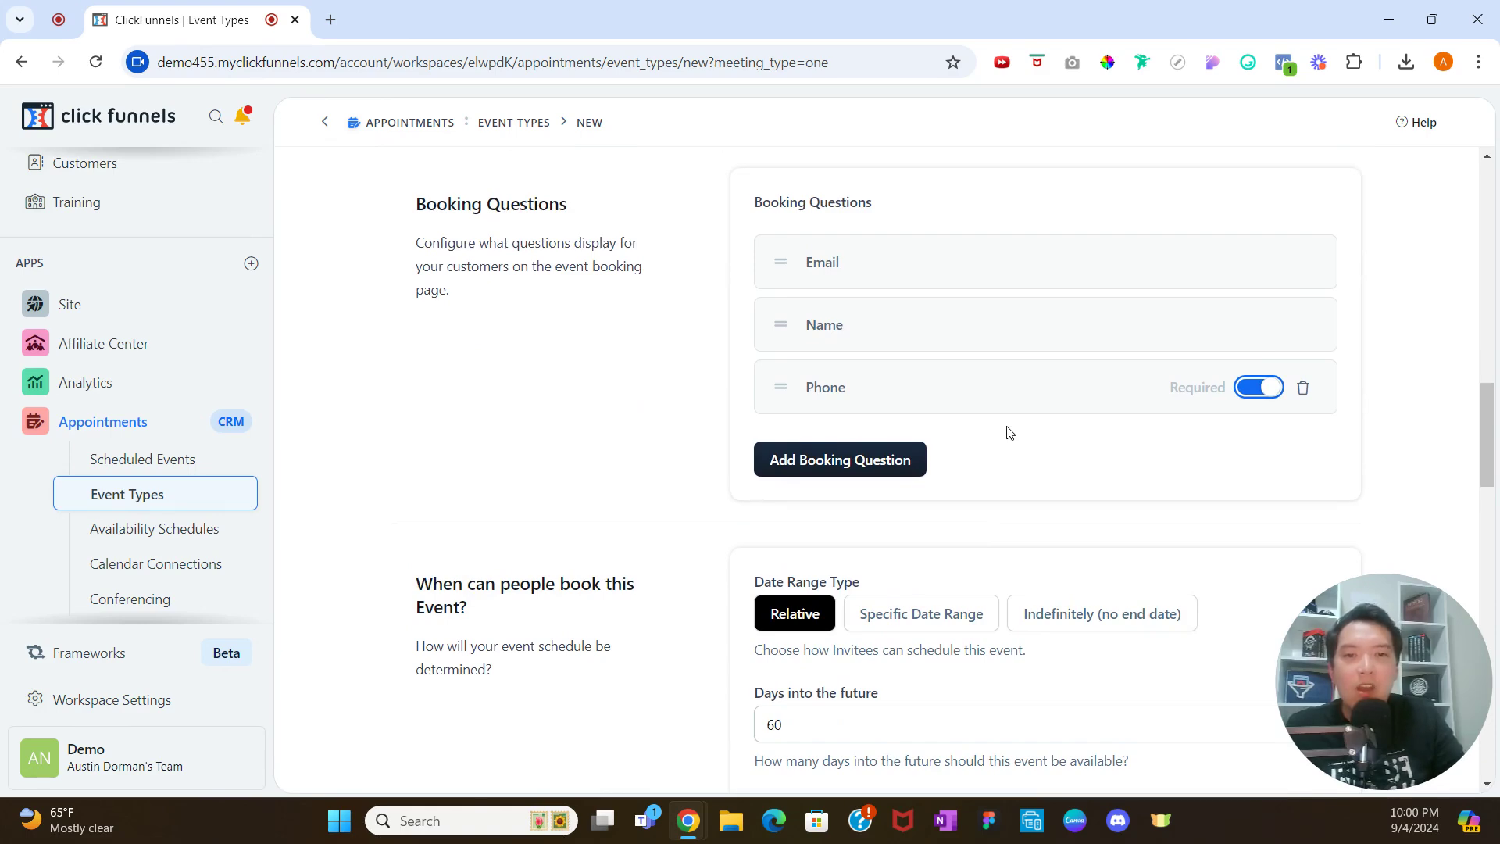
pyautogui.click(876, 468)
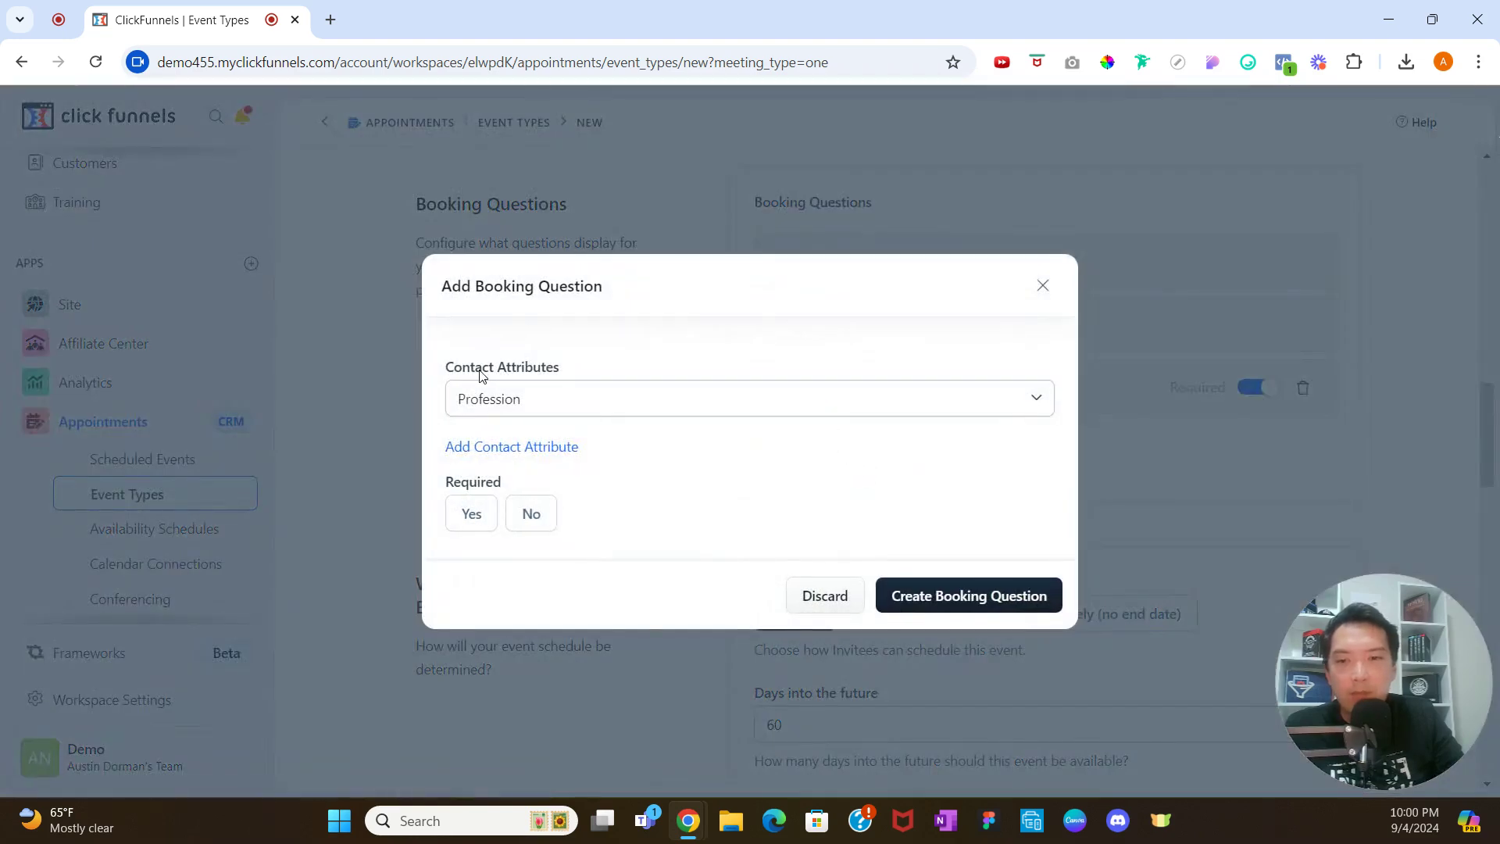
pyautogui.click(617, 392)
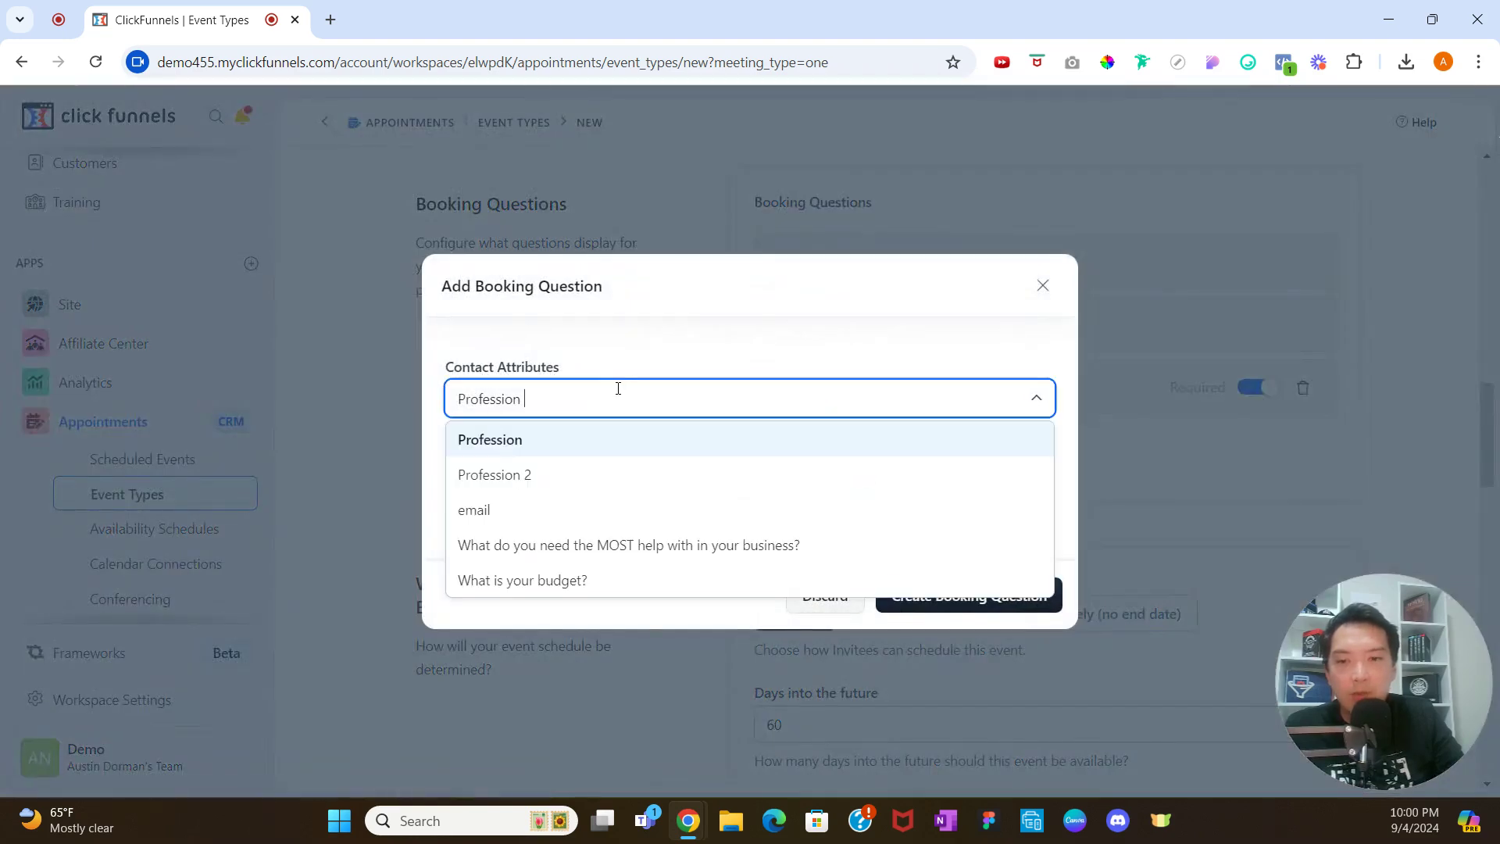
pyautogui.click(661, 364)
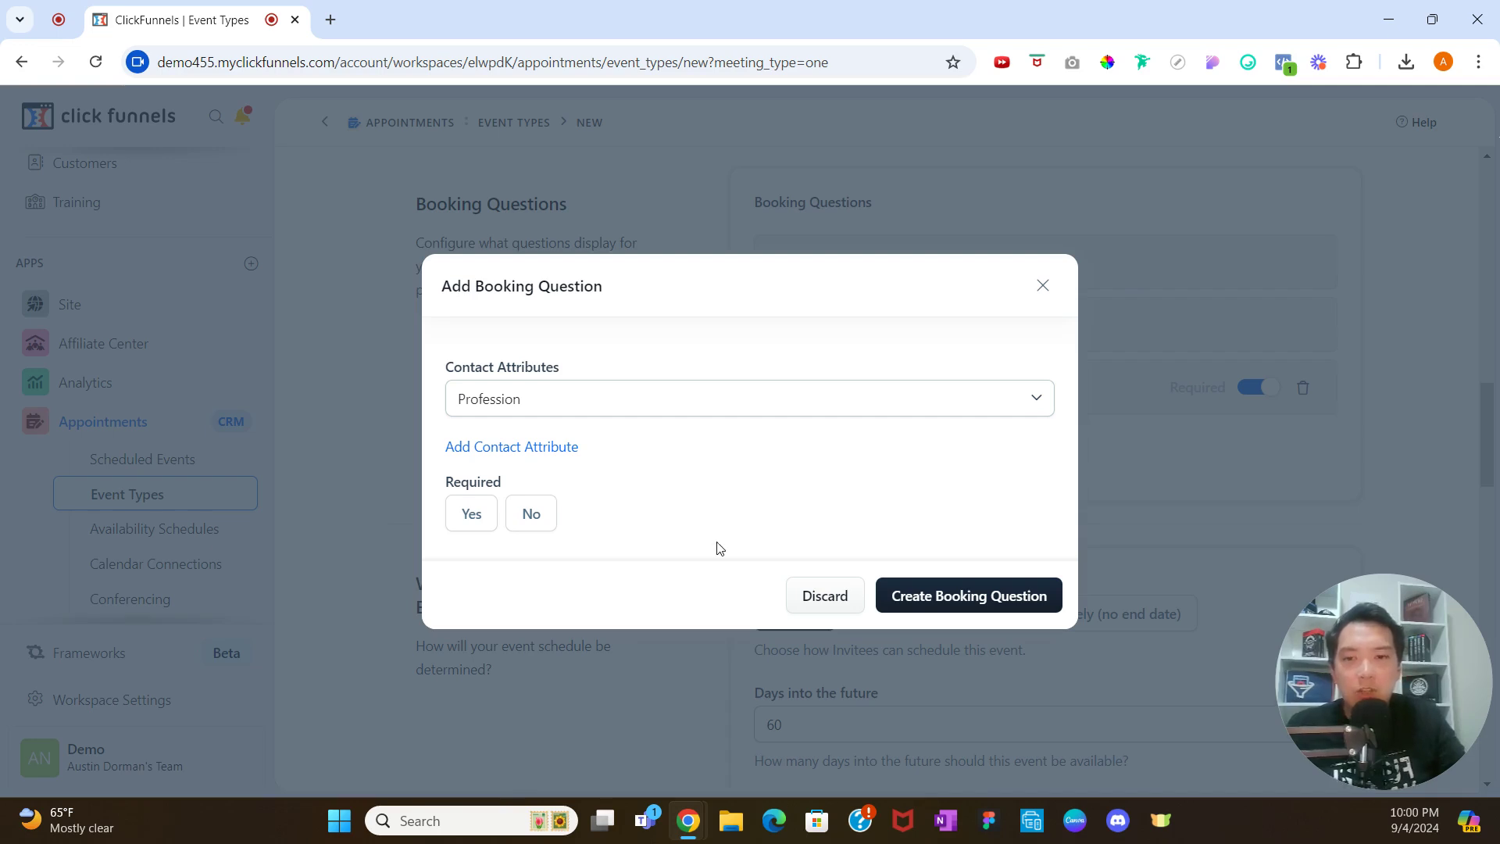
pyautogui.click(483, 517)
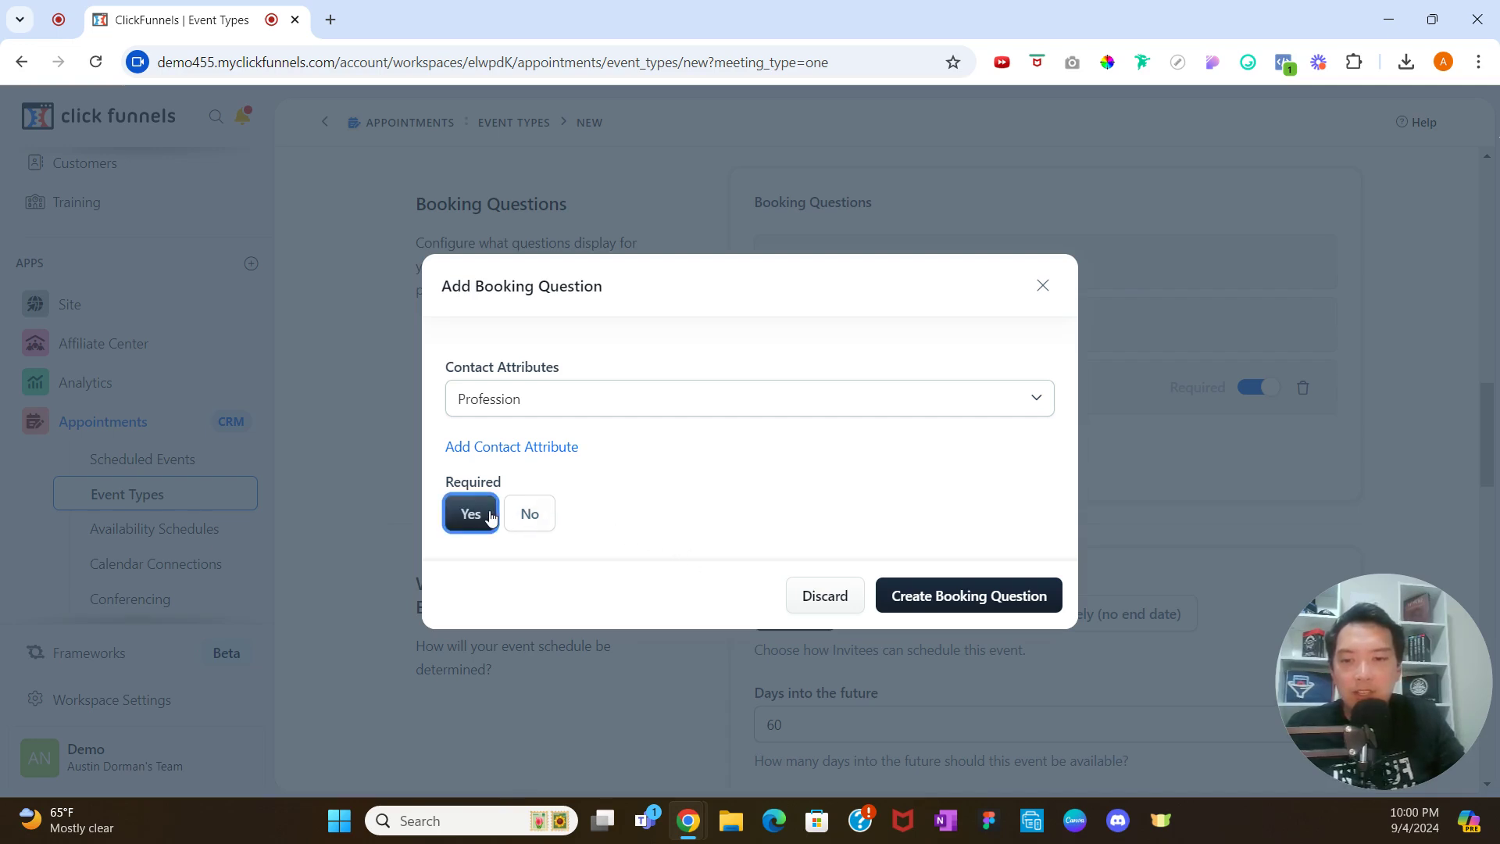
pyautogui.click(515, 514)
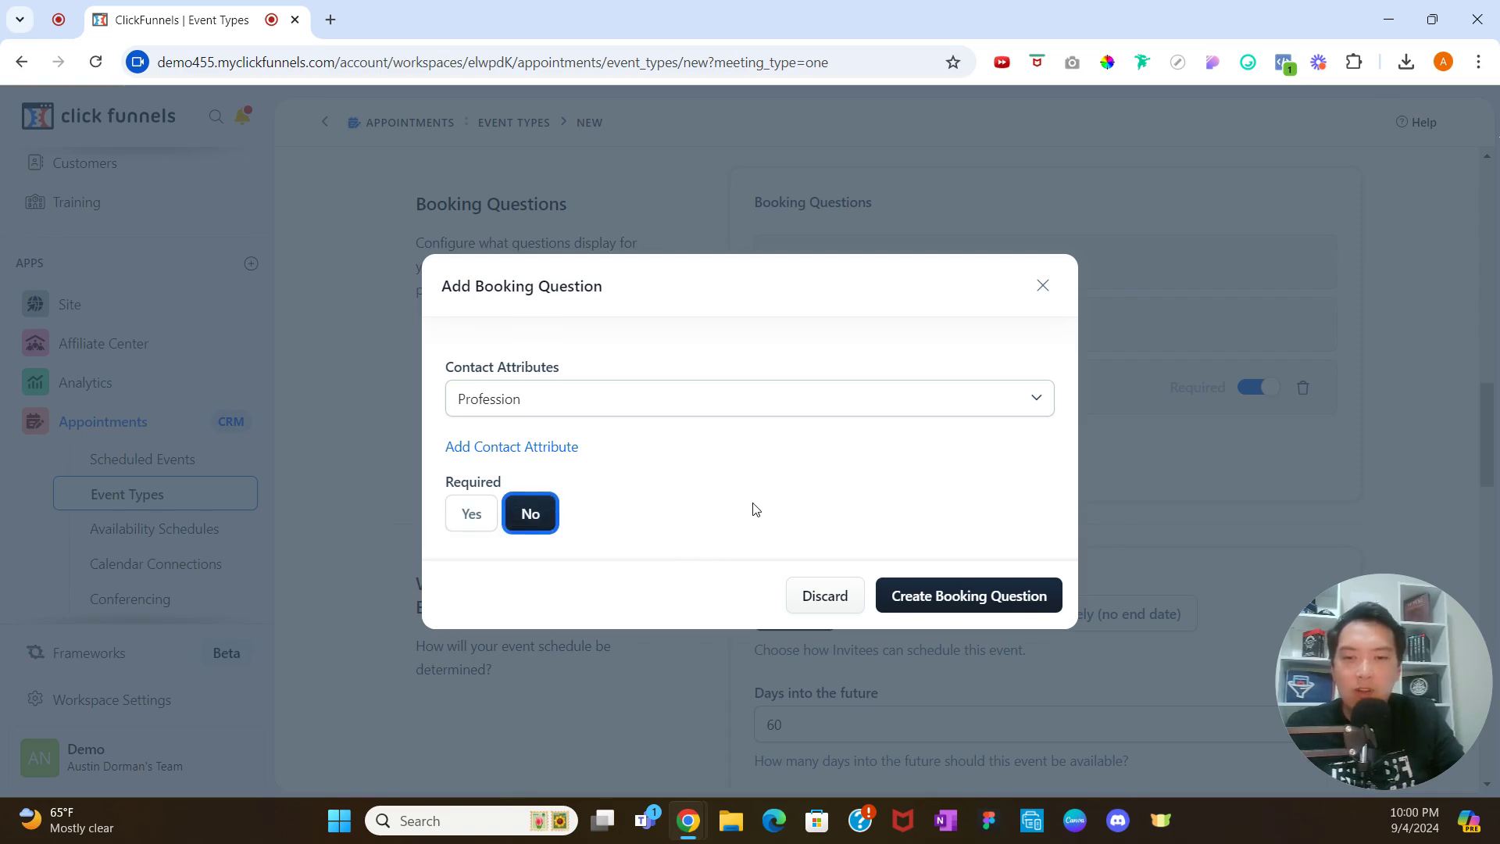
pyautogui.click(1043, 286)
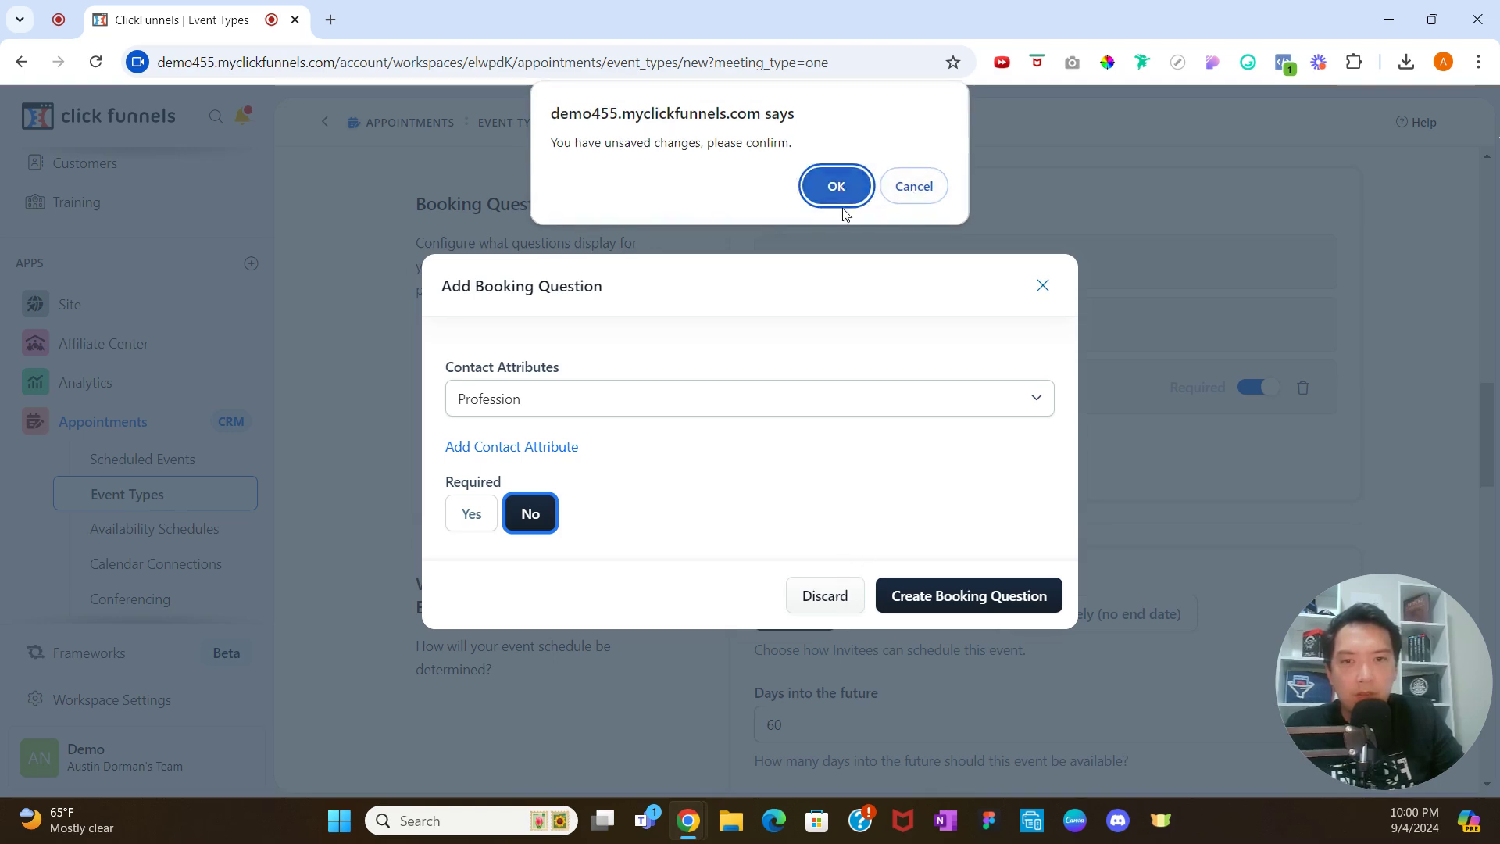
pyautogui.click(896, 198)
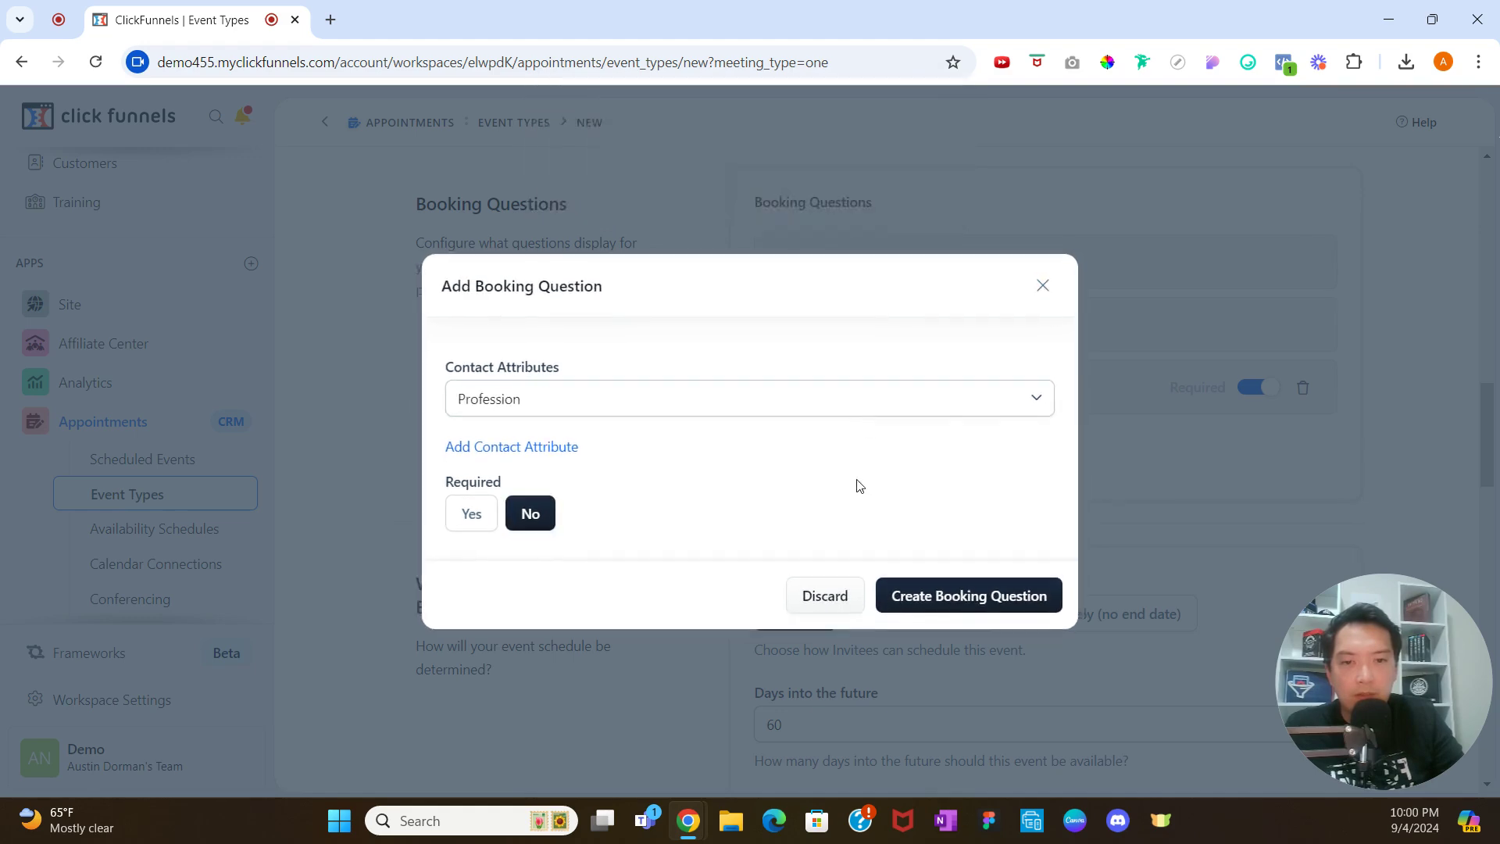
pyautogui.click(846, 597)
# - Try lowering the Days into the future value for the Relative date range and raise it back up
pyautogui.scroll(-1, 871, 535)
pyautogui.scroll(-3, 877, 529)
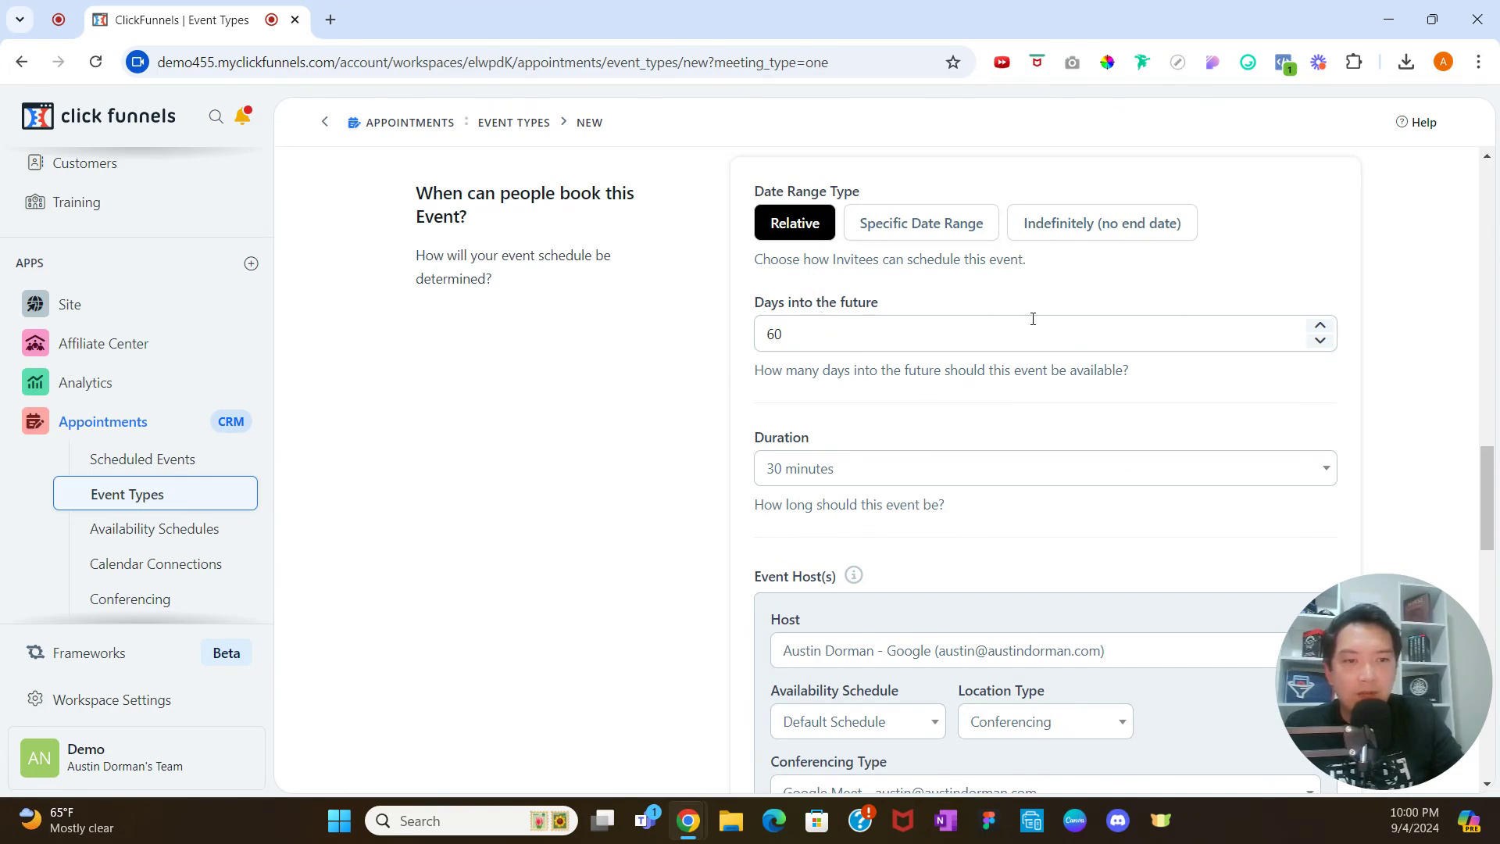
pyautogui.click(1321, 341)
pyautogui.click(1321, 341)
pyautogui.click(1321, 341)
pyautogui.click(1320, 340)
pyautogui.click(1321, 341)
pyautogui.click(1321, 341)
pyautogui.click(1320, 328)
pyautogui.click(1320, 328)
pyautogui.click(1321, 328)
pyautogui.click(1321, 328)
pyautogui.click(1321, 328)
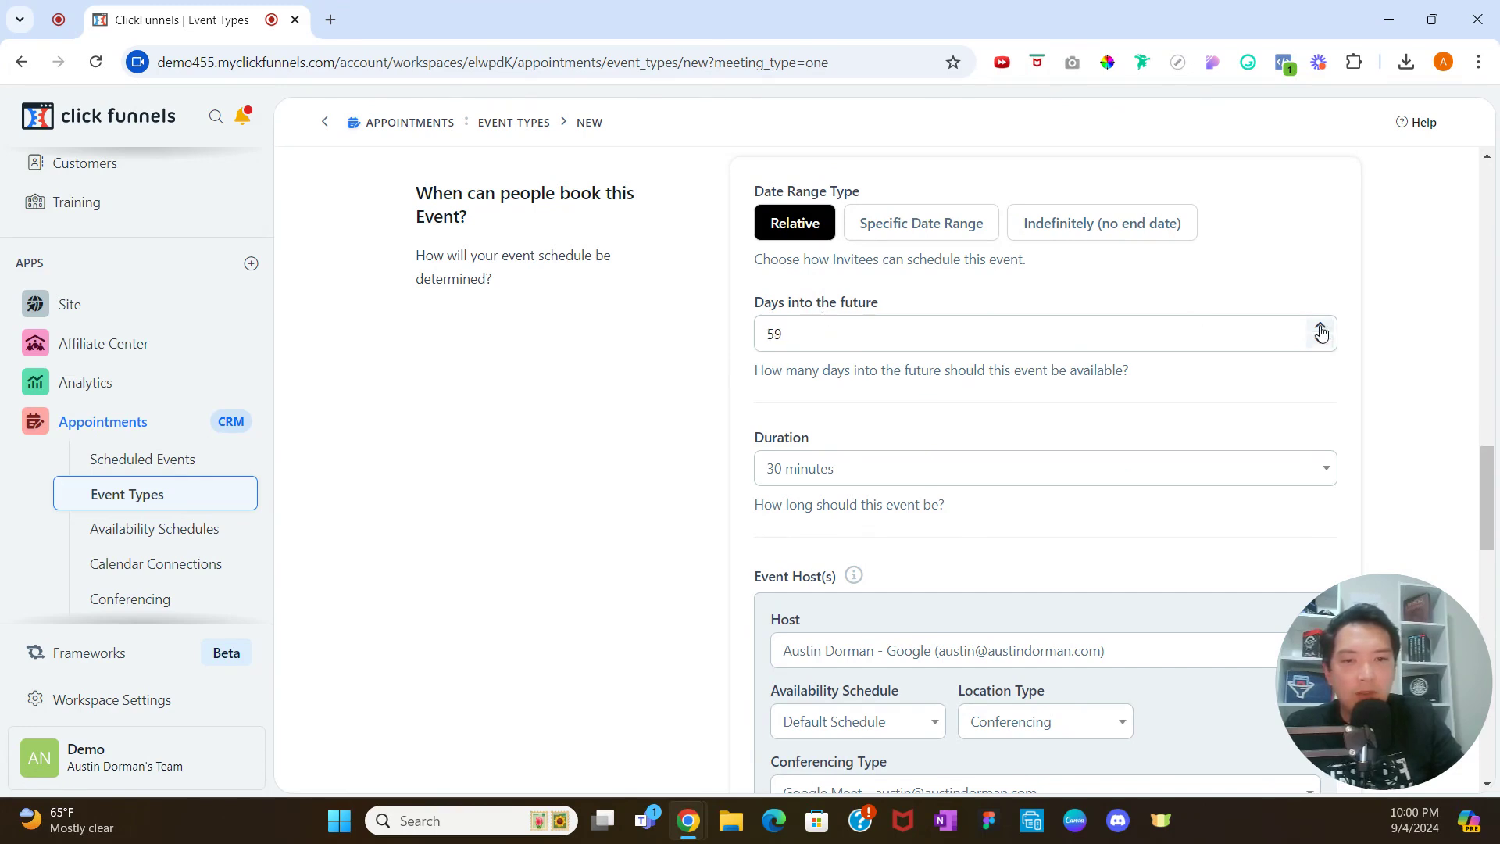
# - Try the Specific Date Range and Indefinitely (no end date) options, and return the Date Range Type to Relative
pyautogui.click(947, 225)
pyautogui.click(916, 326)
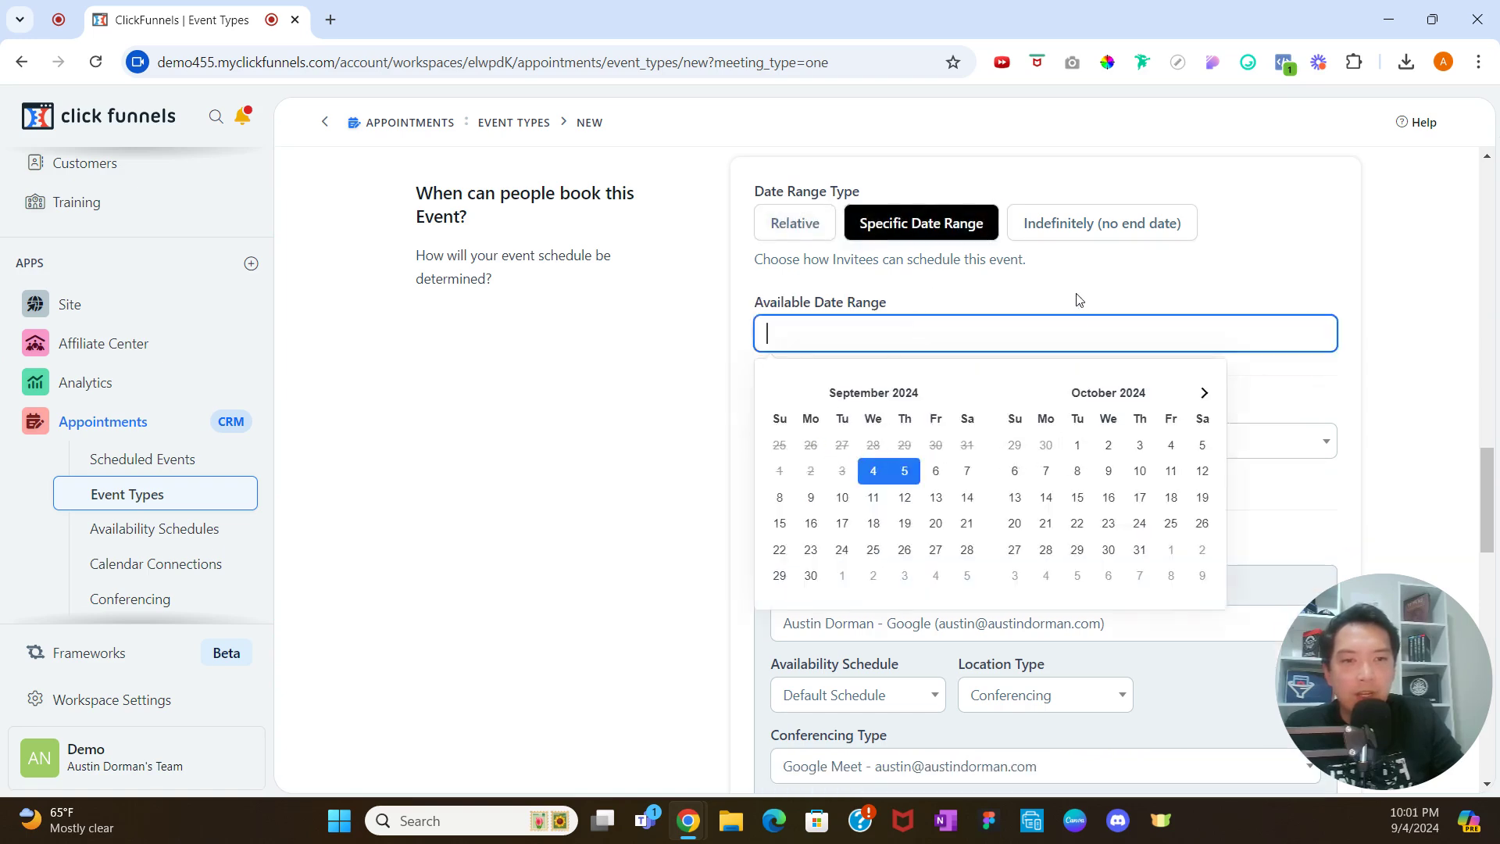
pyautogui.click(1103, 283)
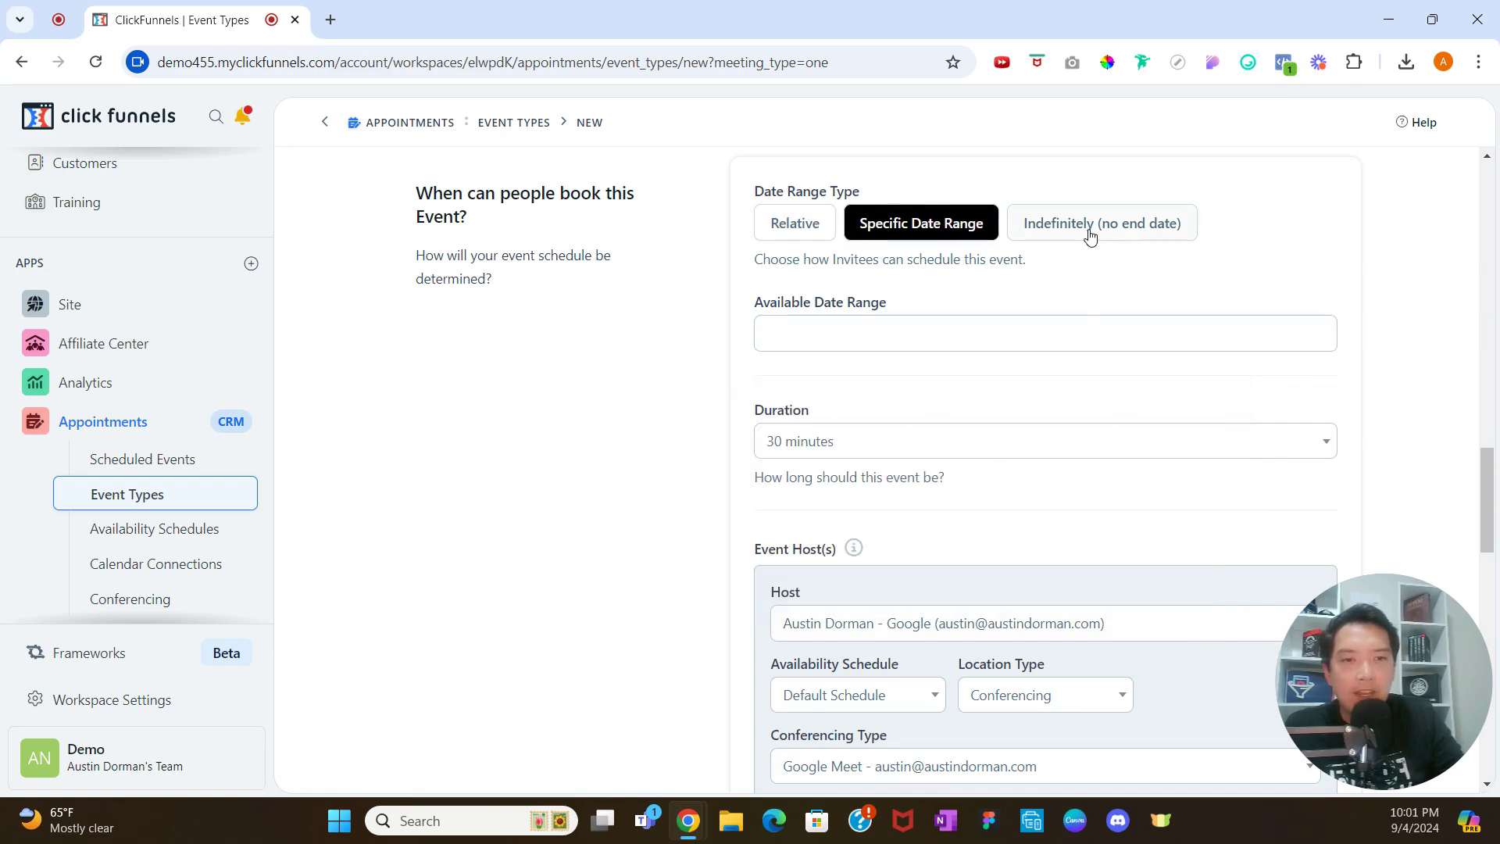
pyautogui.click(1091, 237)
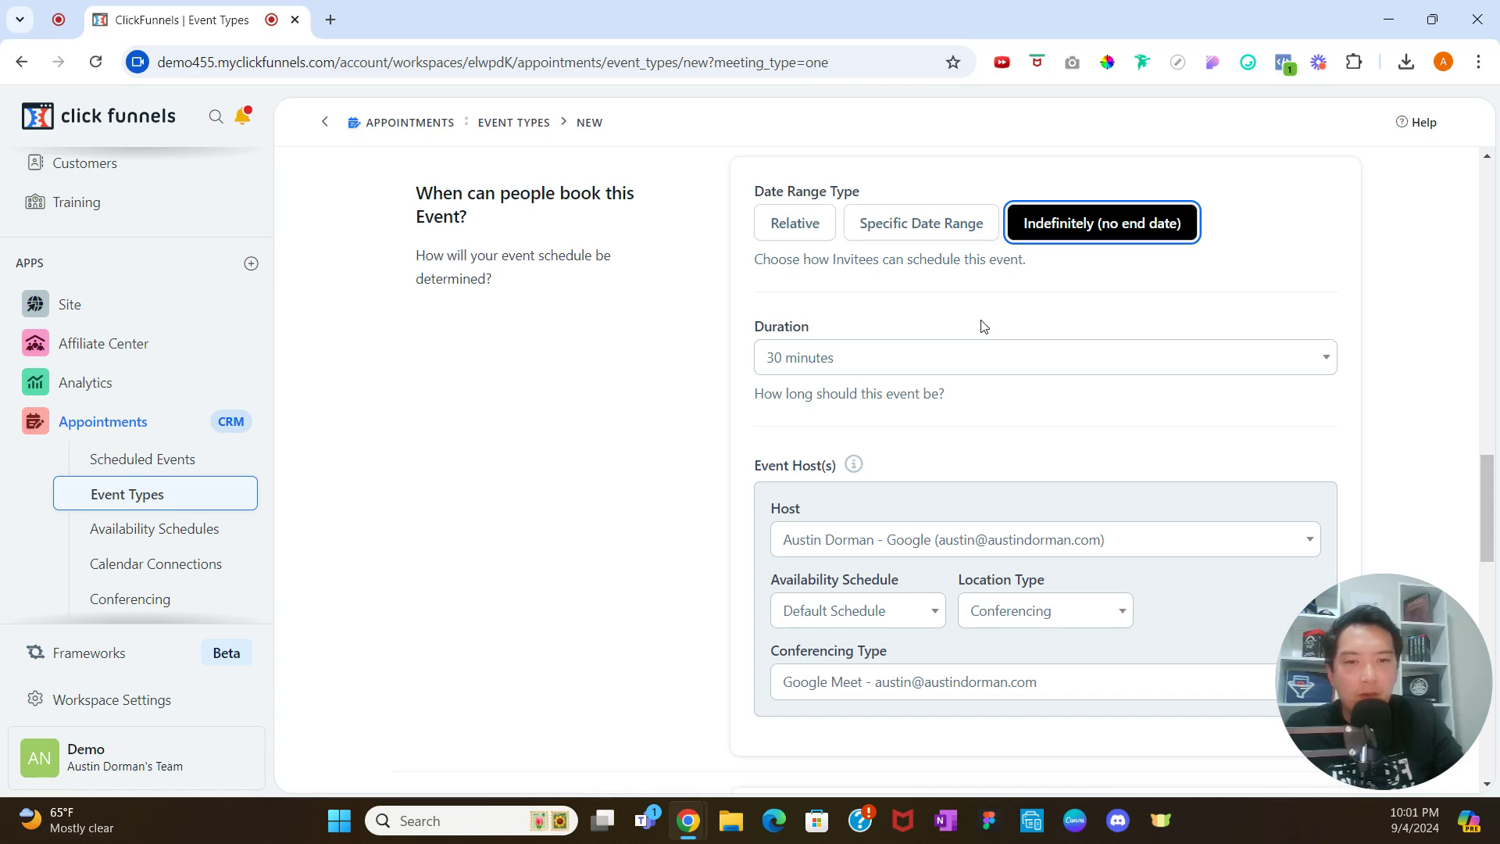
pyautogui.click(822, 235)
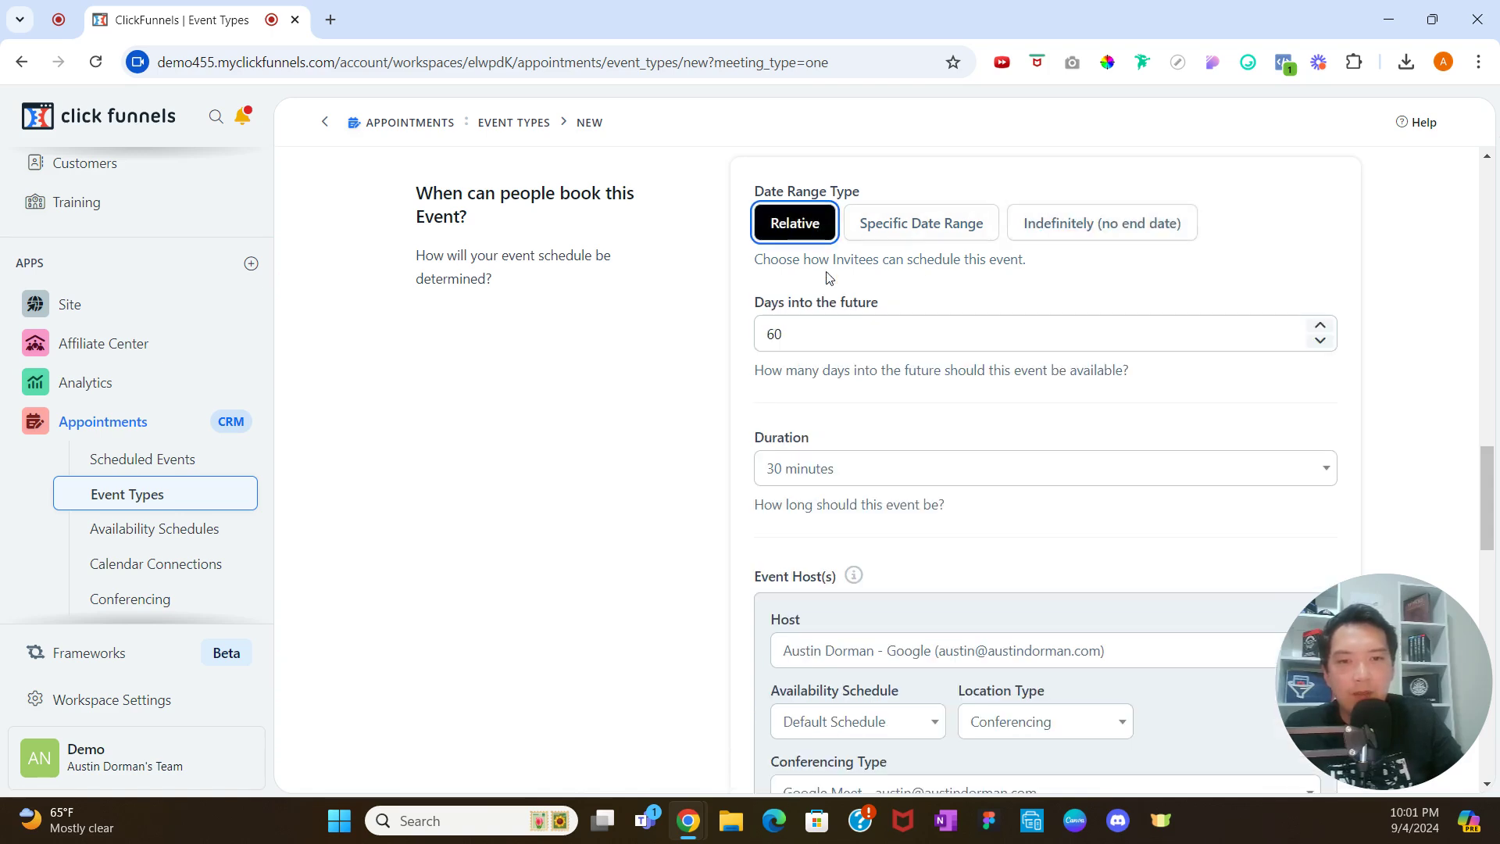
# - Look through the available event durations and keep 30 minutes
pyautogui.scroll(-1, 851, 328)
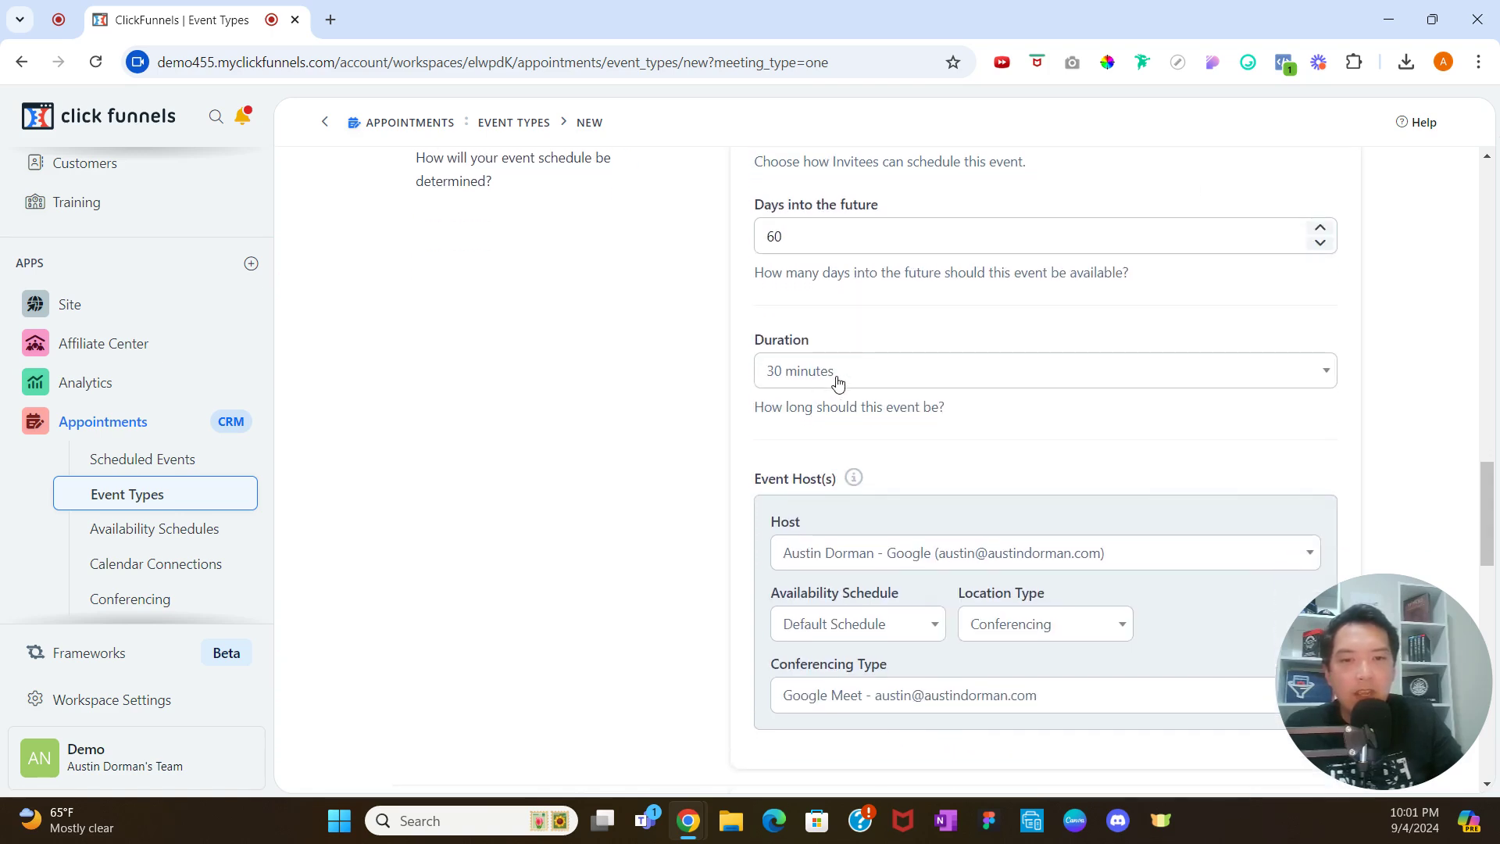
pyautogui.click(1309, 373)
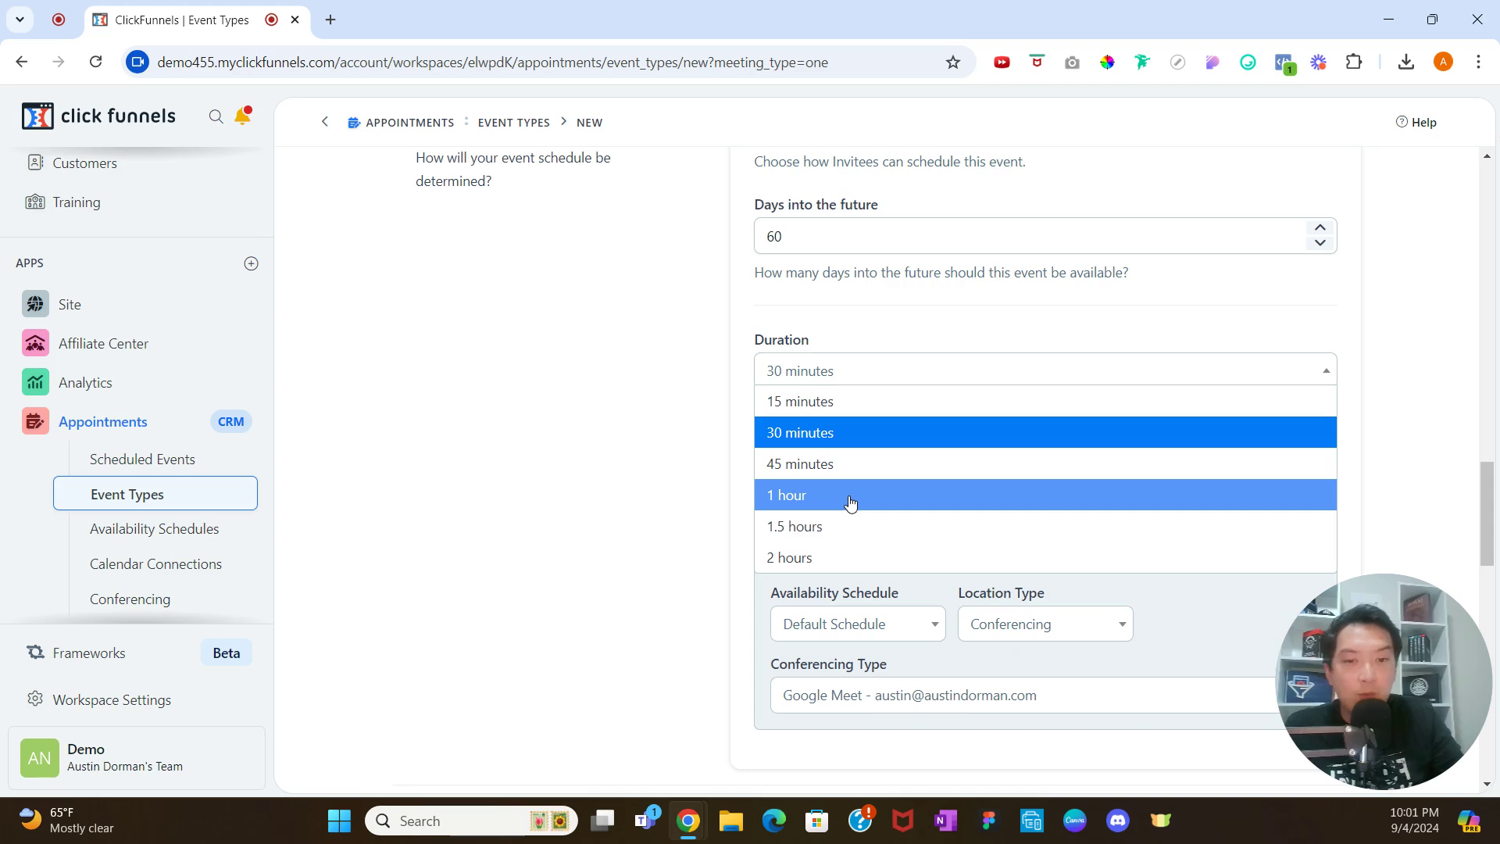
pyautogui.click(1350, 402)
# - Review the Event Host settings, including the Location Type choices, leaving Conferencing selected
pyautogui.scroll(-2, 1349, 402)
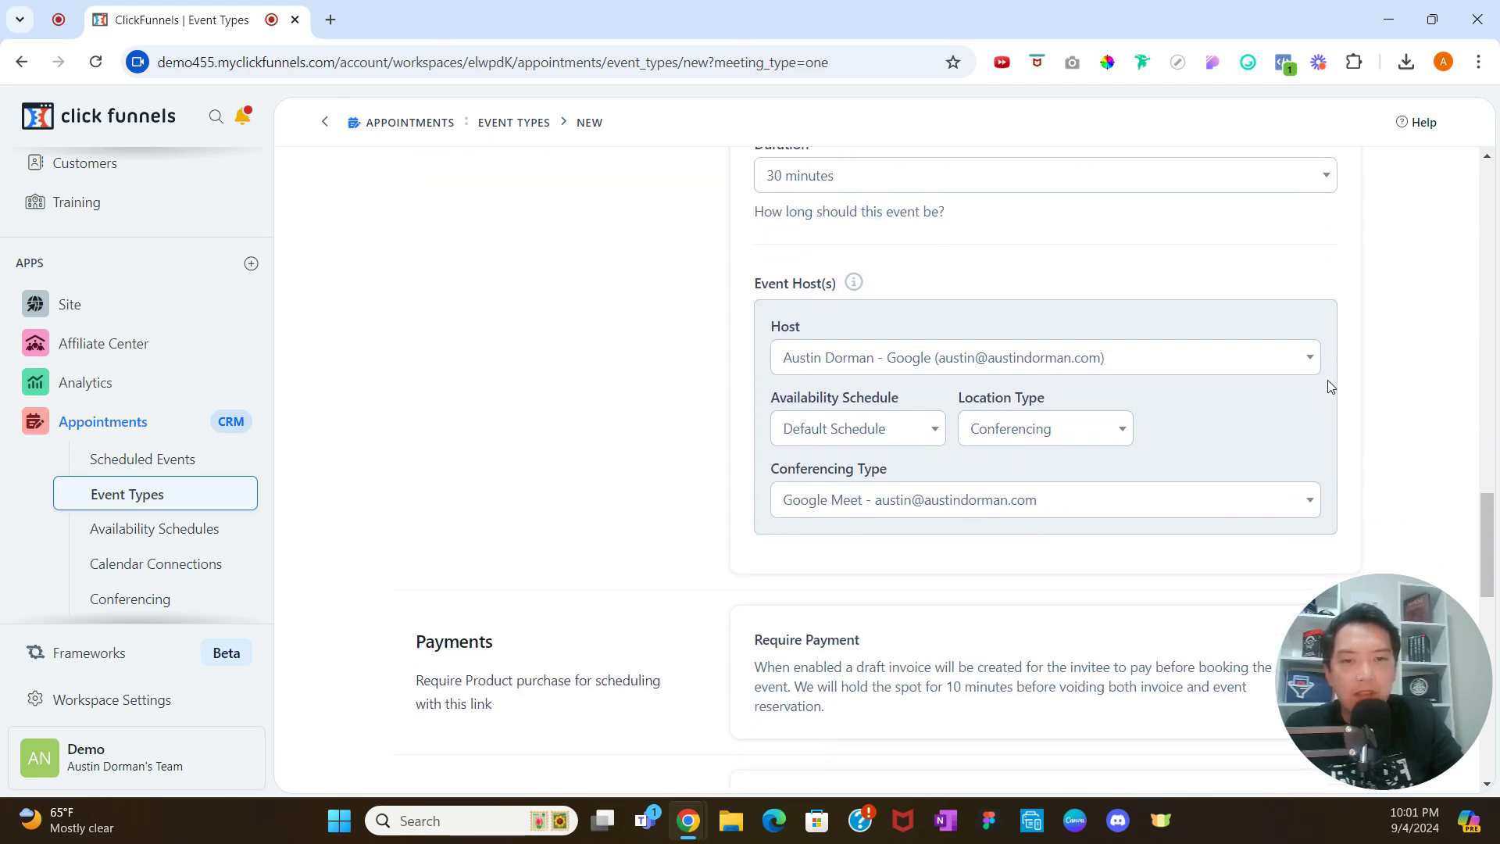
pyautogui.scroll(-1, 1321, 379)
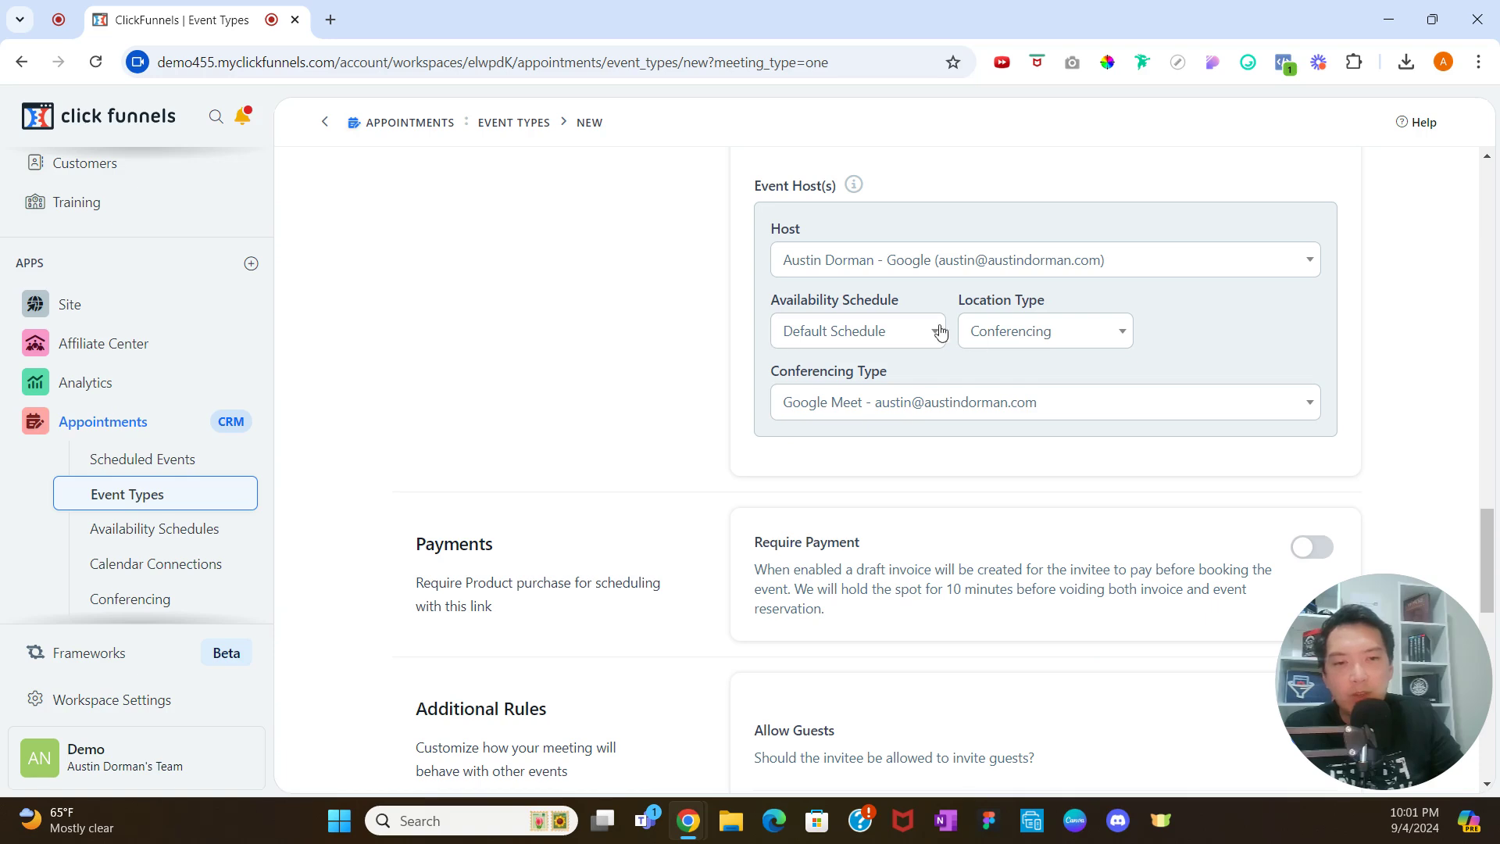
pyautogui.click(1125, 337)
pyautogui.click(1178, 354)
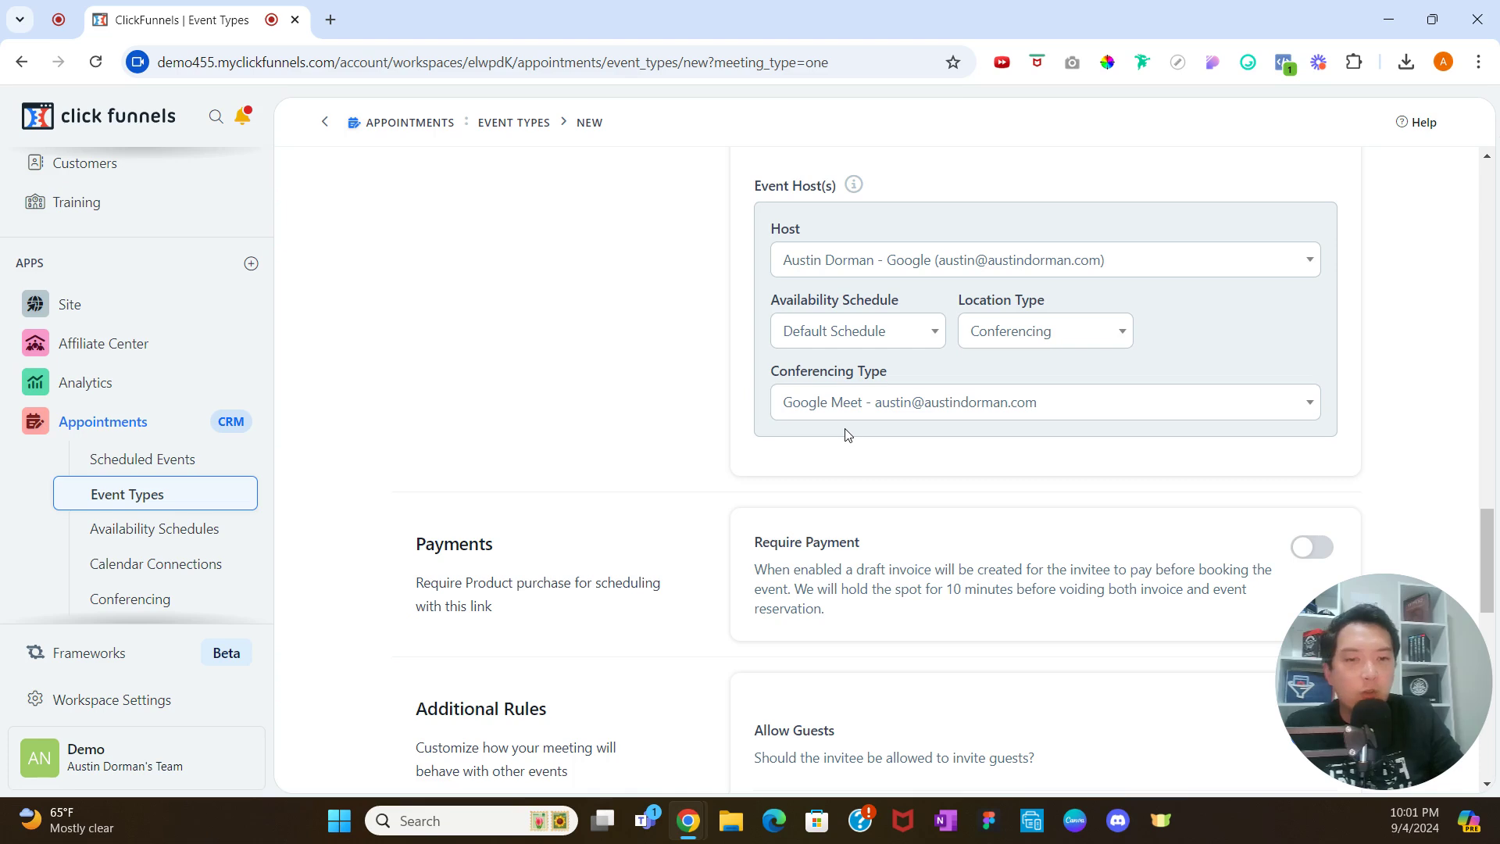
pyautogui.scroll(-2, 852, 434)
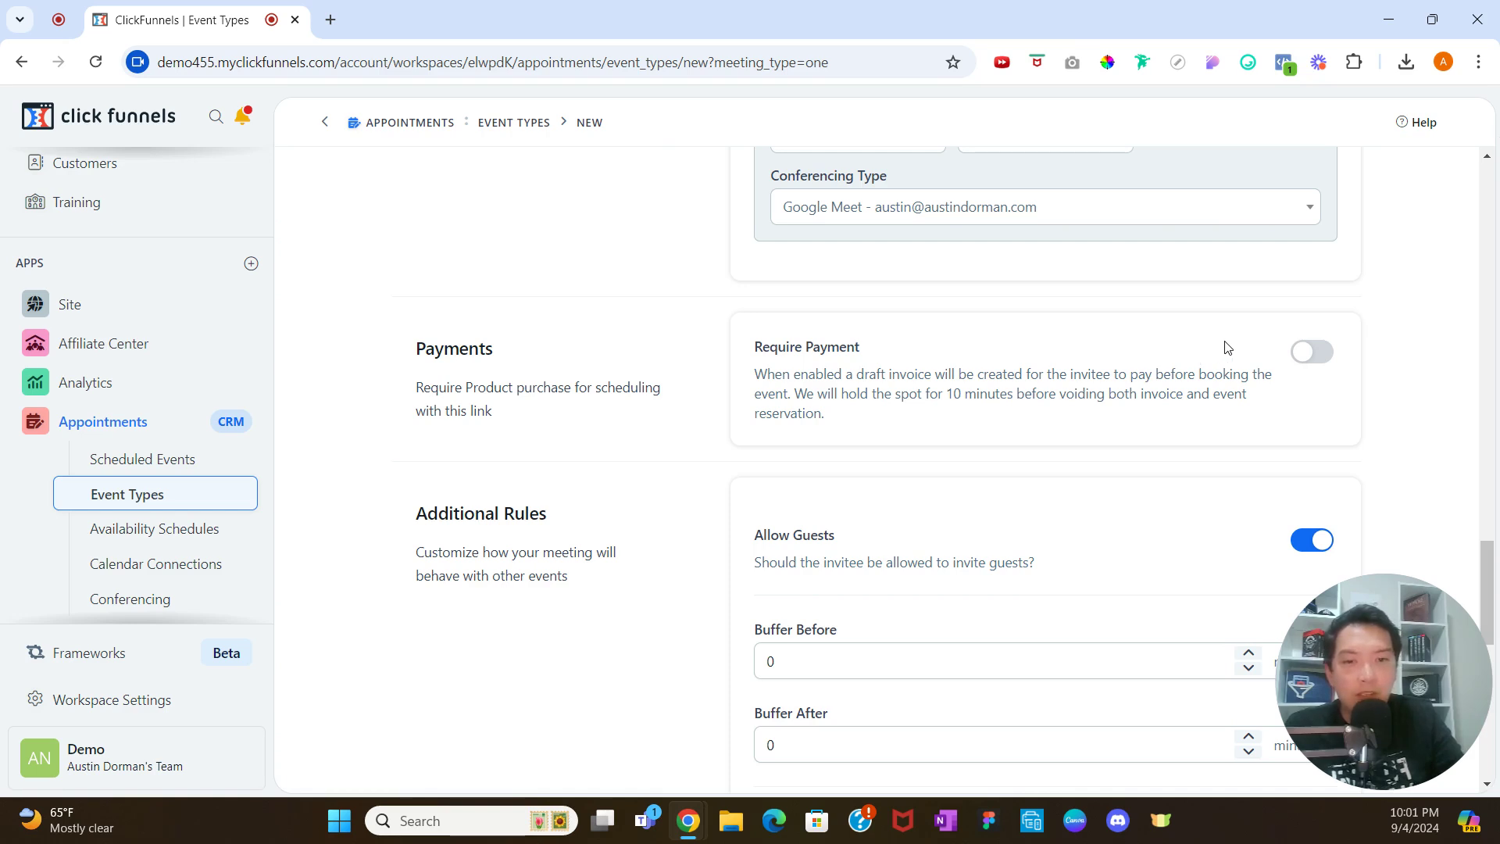
# - Enable Require Payment for the event and choose Energy Expedited Shipping as the product to purchase
pyautogui.click(1293, 353)
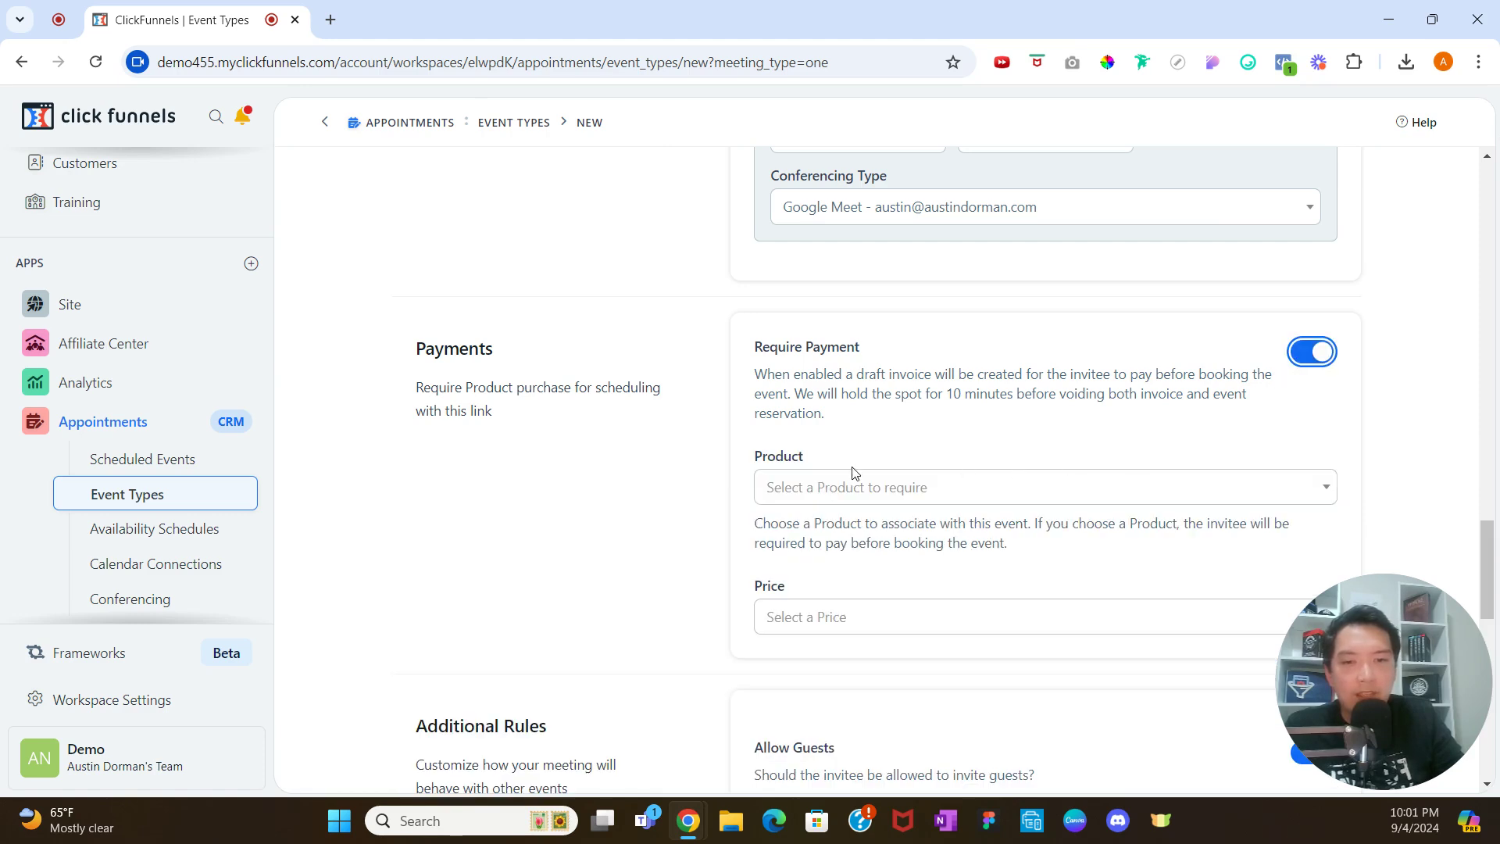
pyautogui.scroll(-1, 1040, 532)
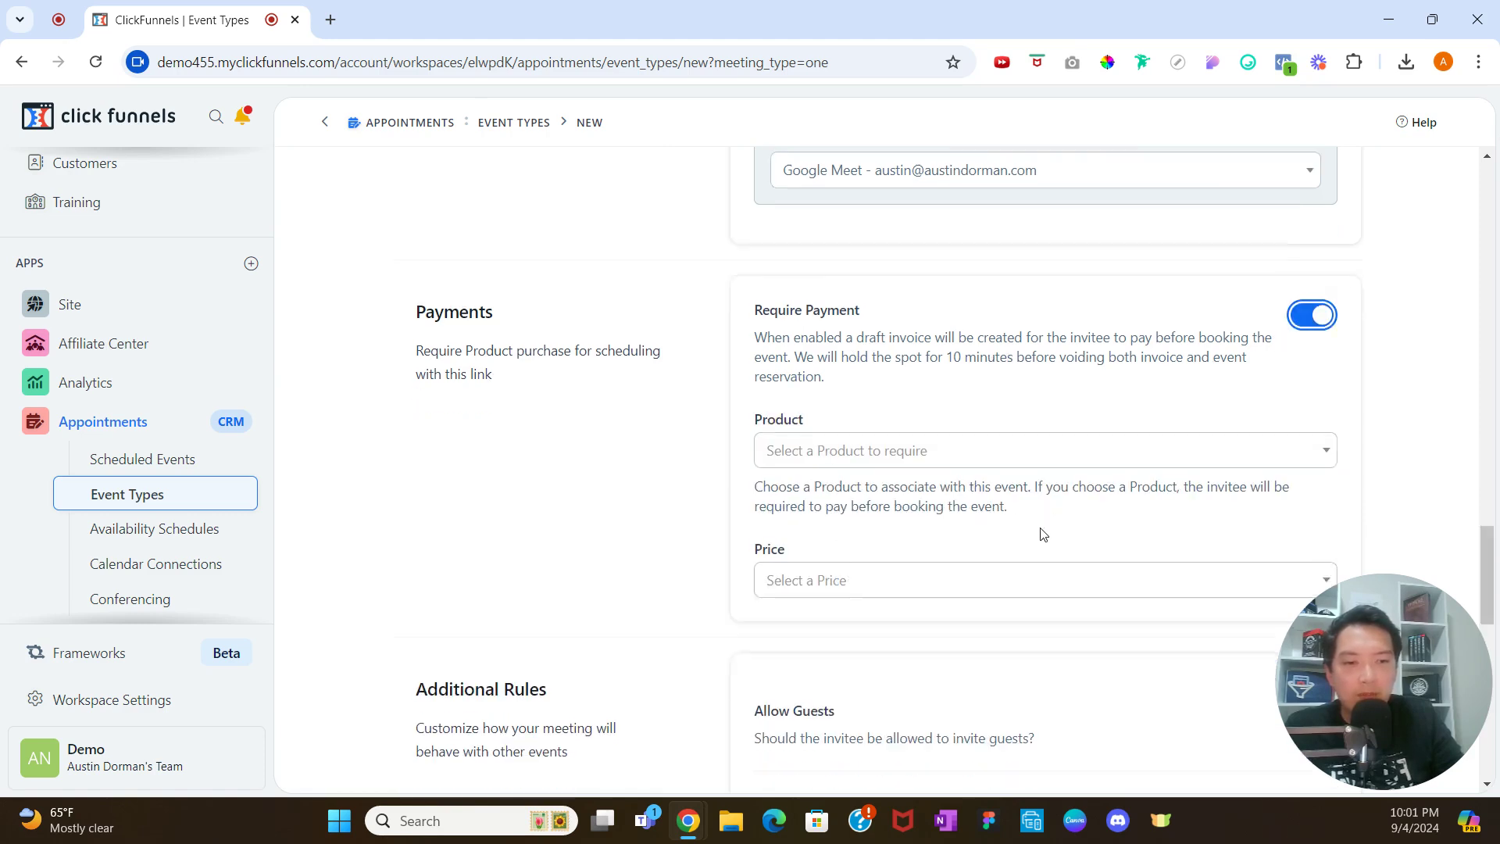
pyautogui.click(1054, 512)
pyautogui.click(1055, 512)
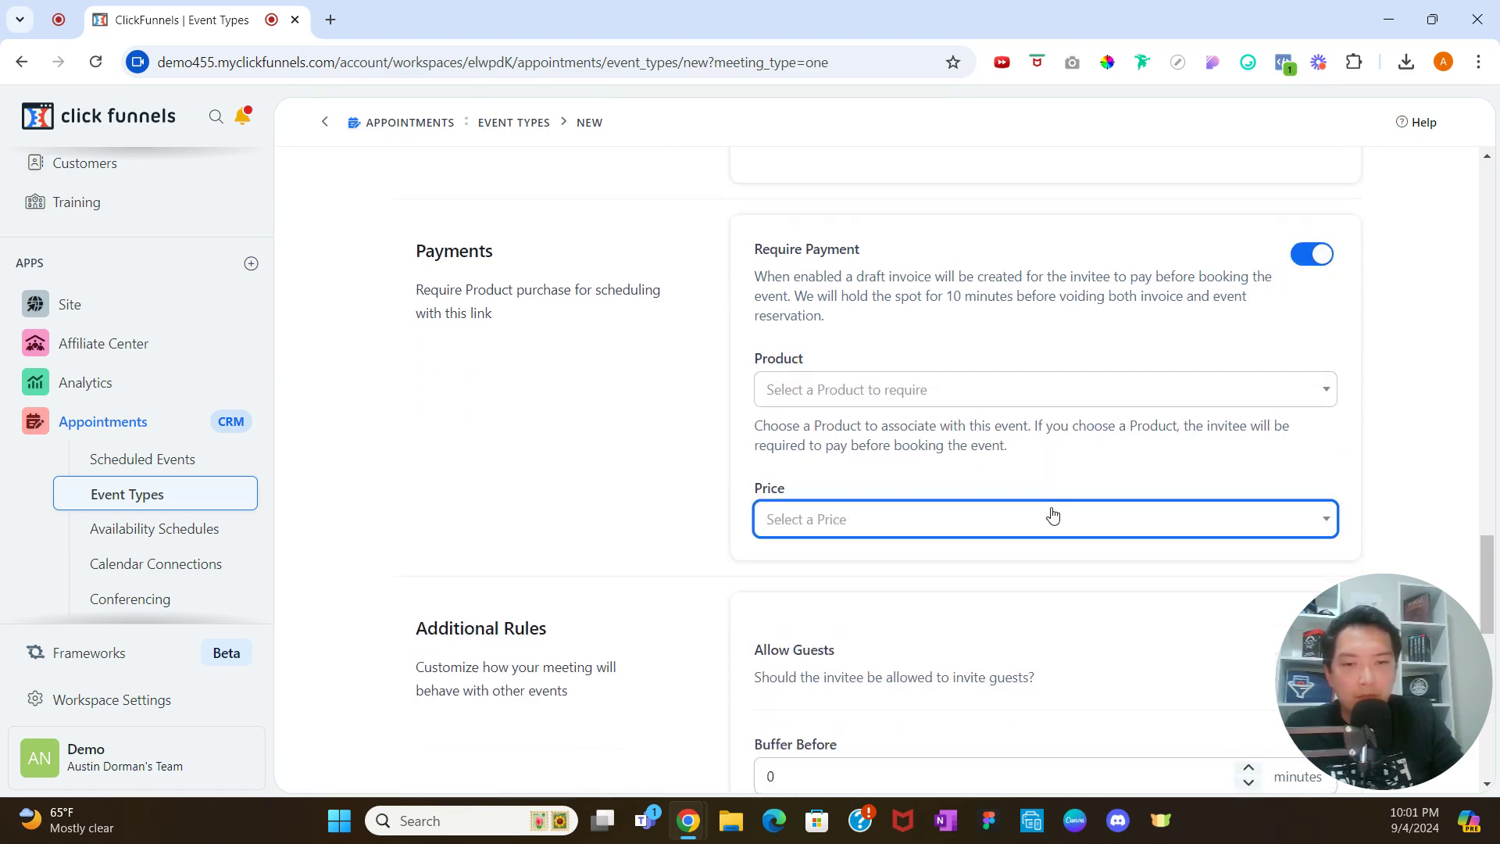
pyautogui.click(1051, 397)
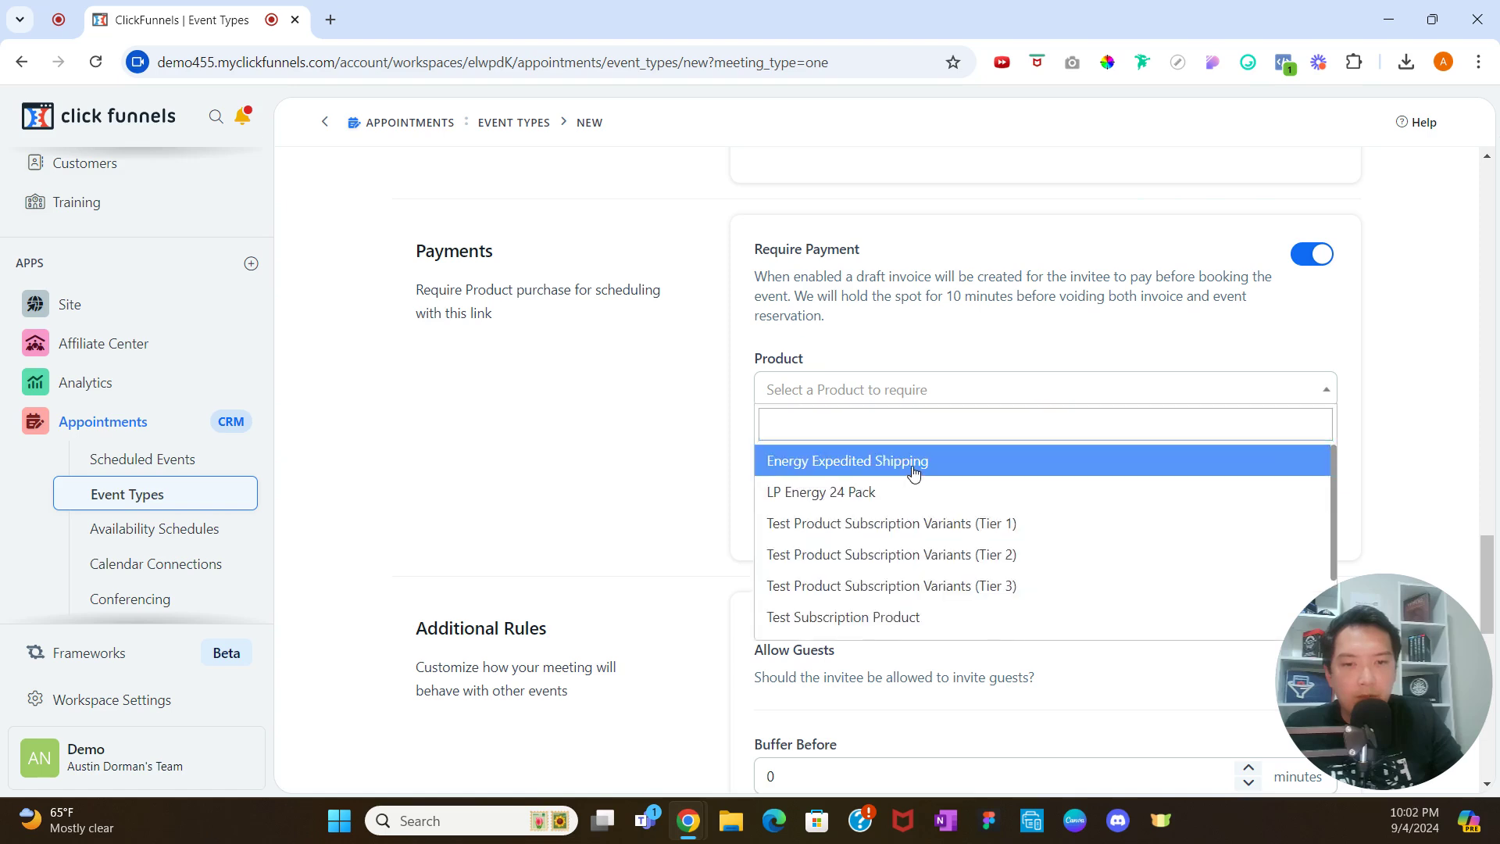
pyautogui.click(961, 461)
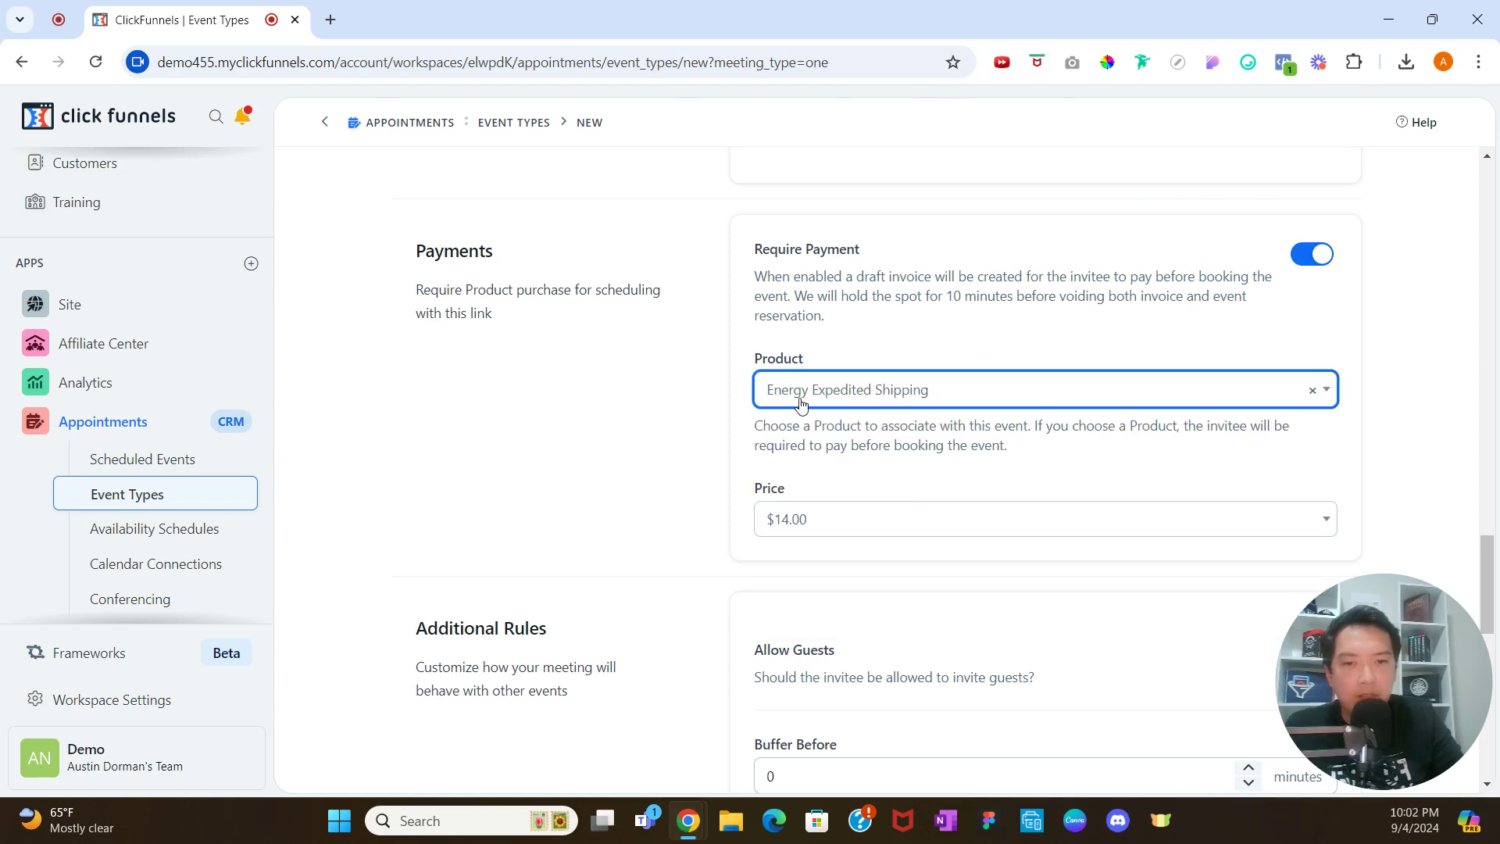
pyautogui.click(965, 404)
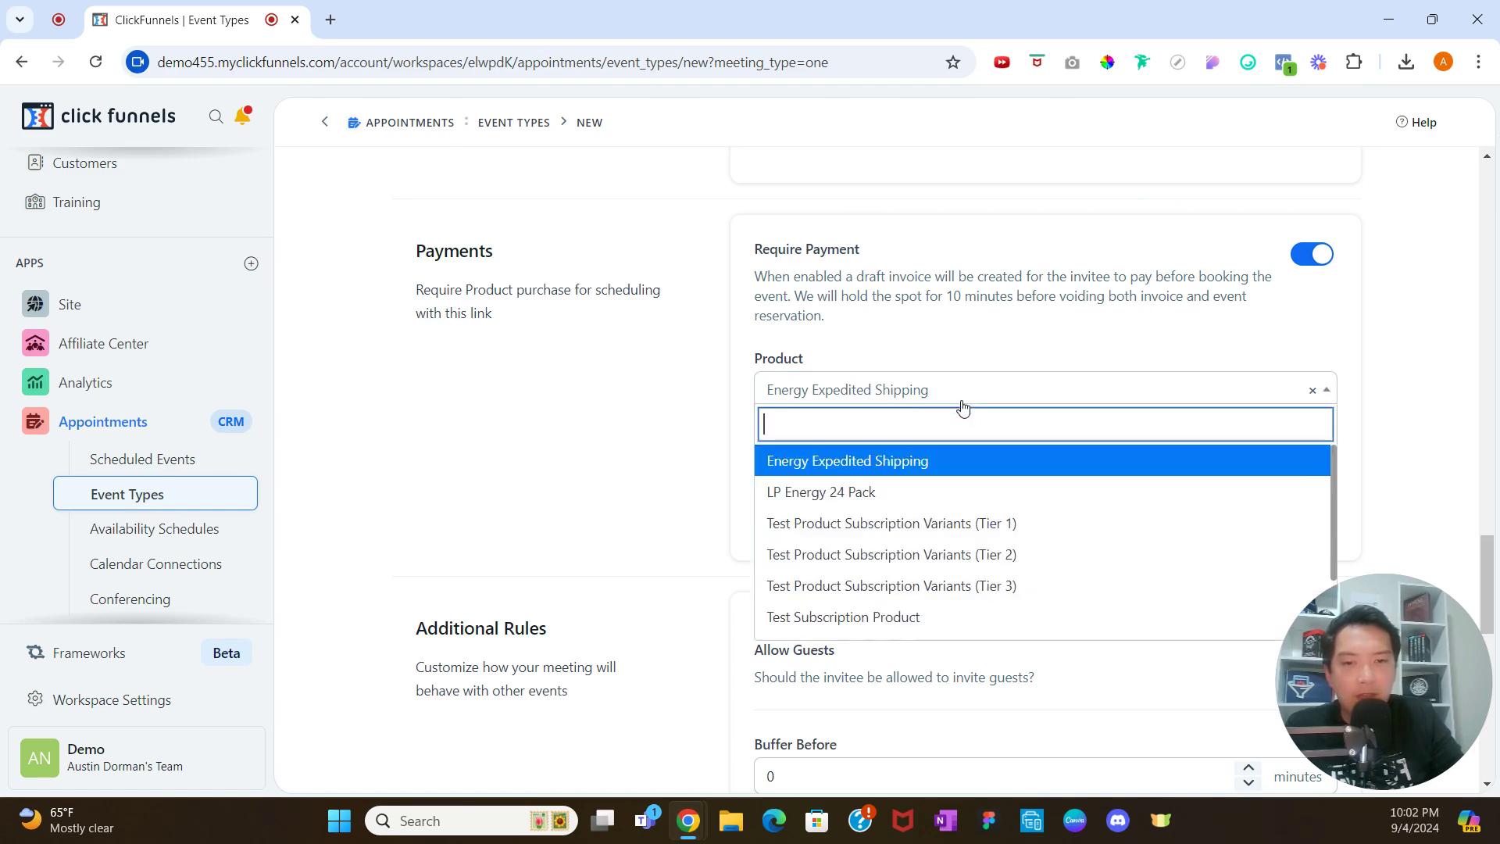
pyautogui.click(1143, 391)
pyautogui.scroll(-3, 1139, 359)
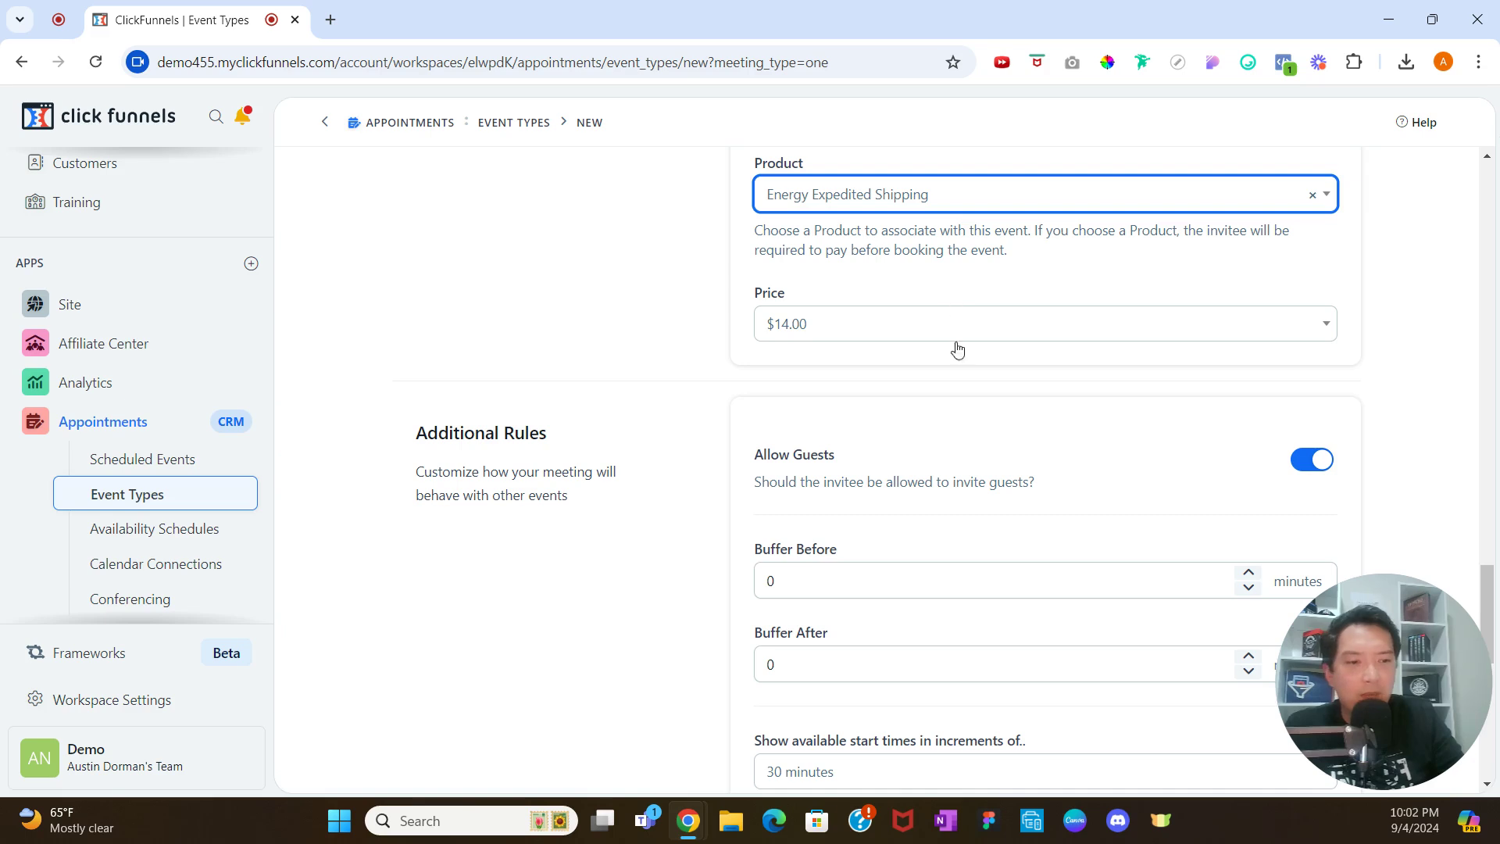
# - Try disabling Allow Guests in the Additional Rules and enable it again
pyautogui.scroll(-2, 969, 379)
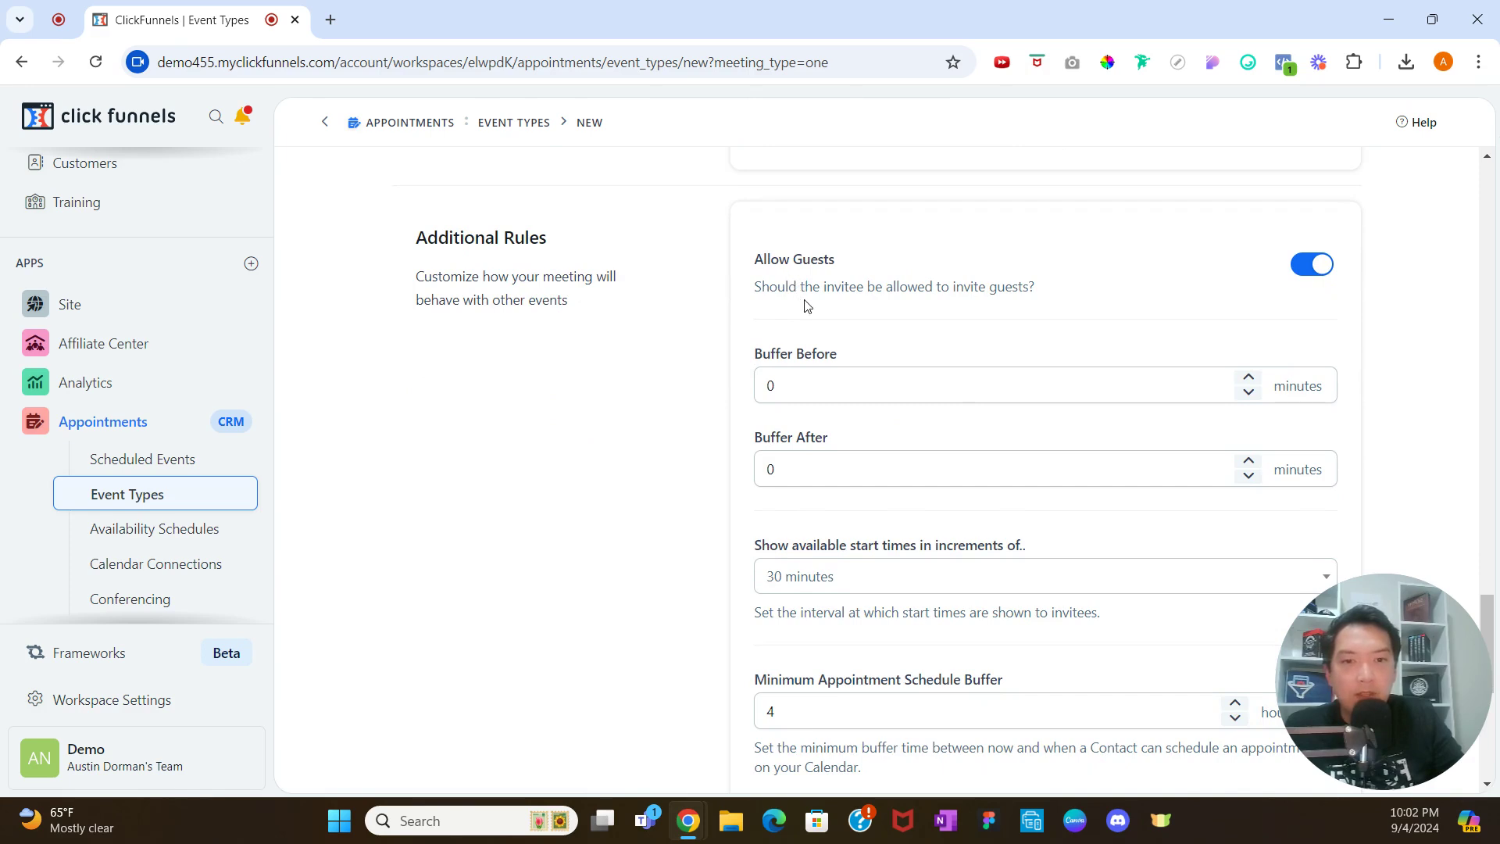
pyautogui.click(1312, 274)
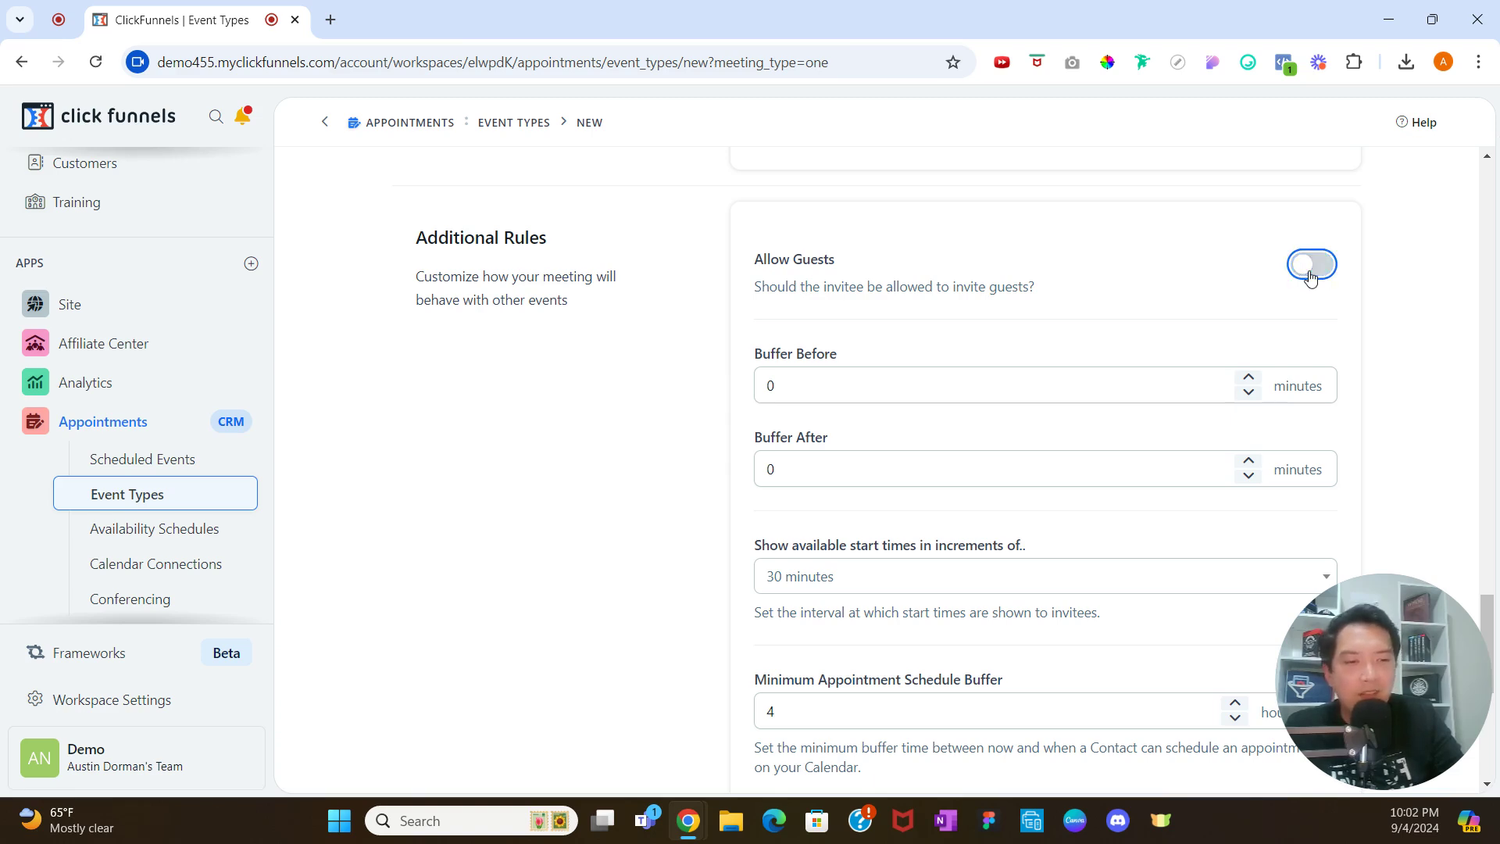
pyautogui.click(1313, 270)
# - Review the buffer settings and the available start time increments, keeping 30 minutes
pyautogui.scroll(-1, 1145, 313)
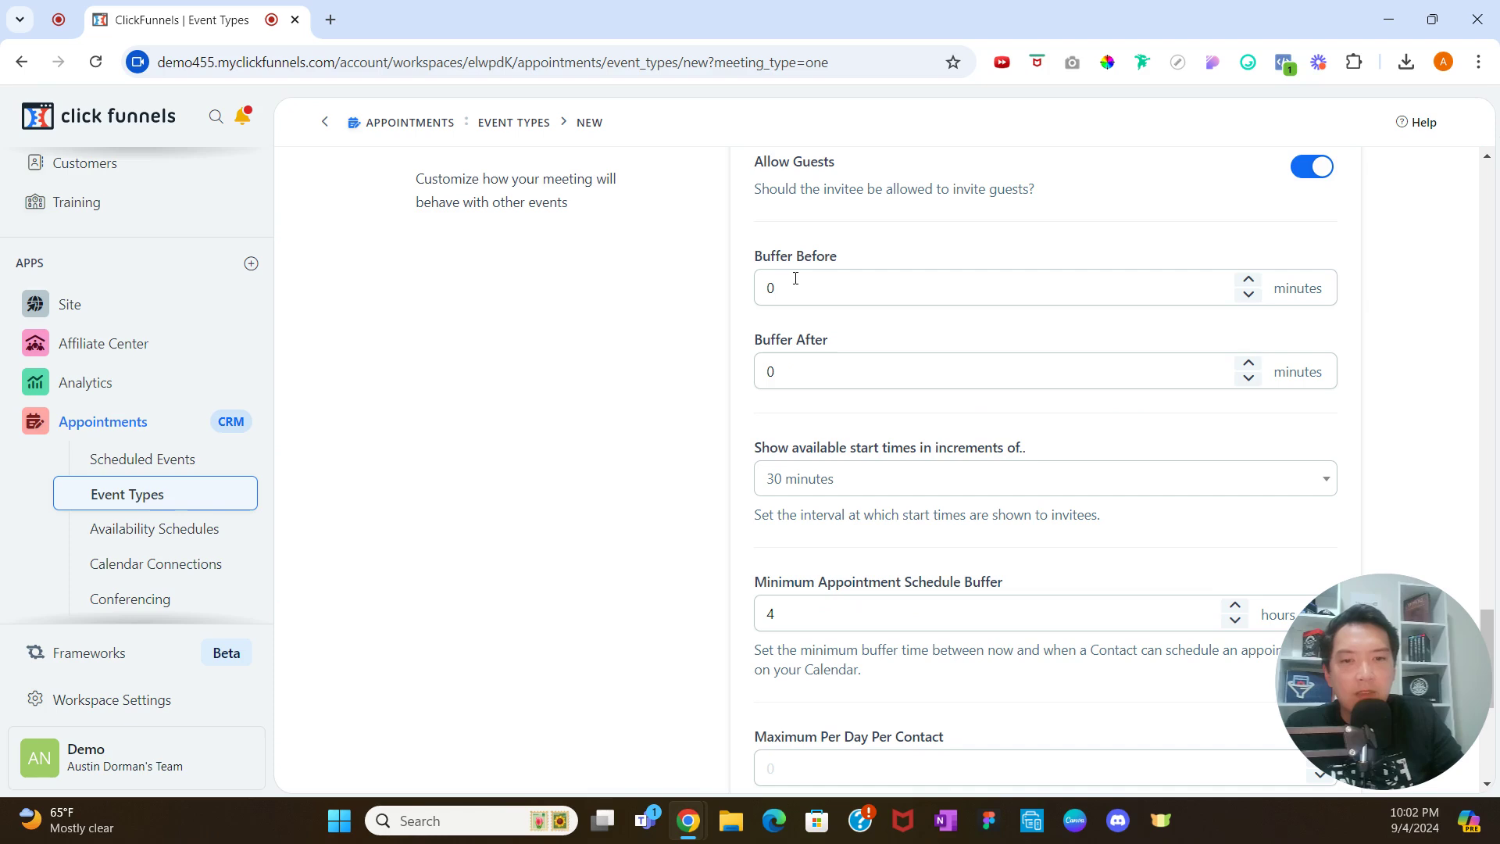
pyautogui.scroll(-3, 795, 360)
pyautogui.scroll(1, 813, 351)
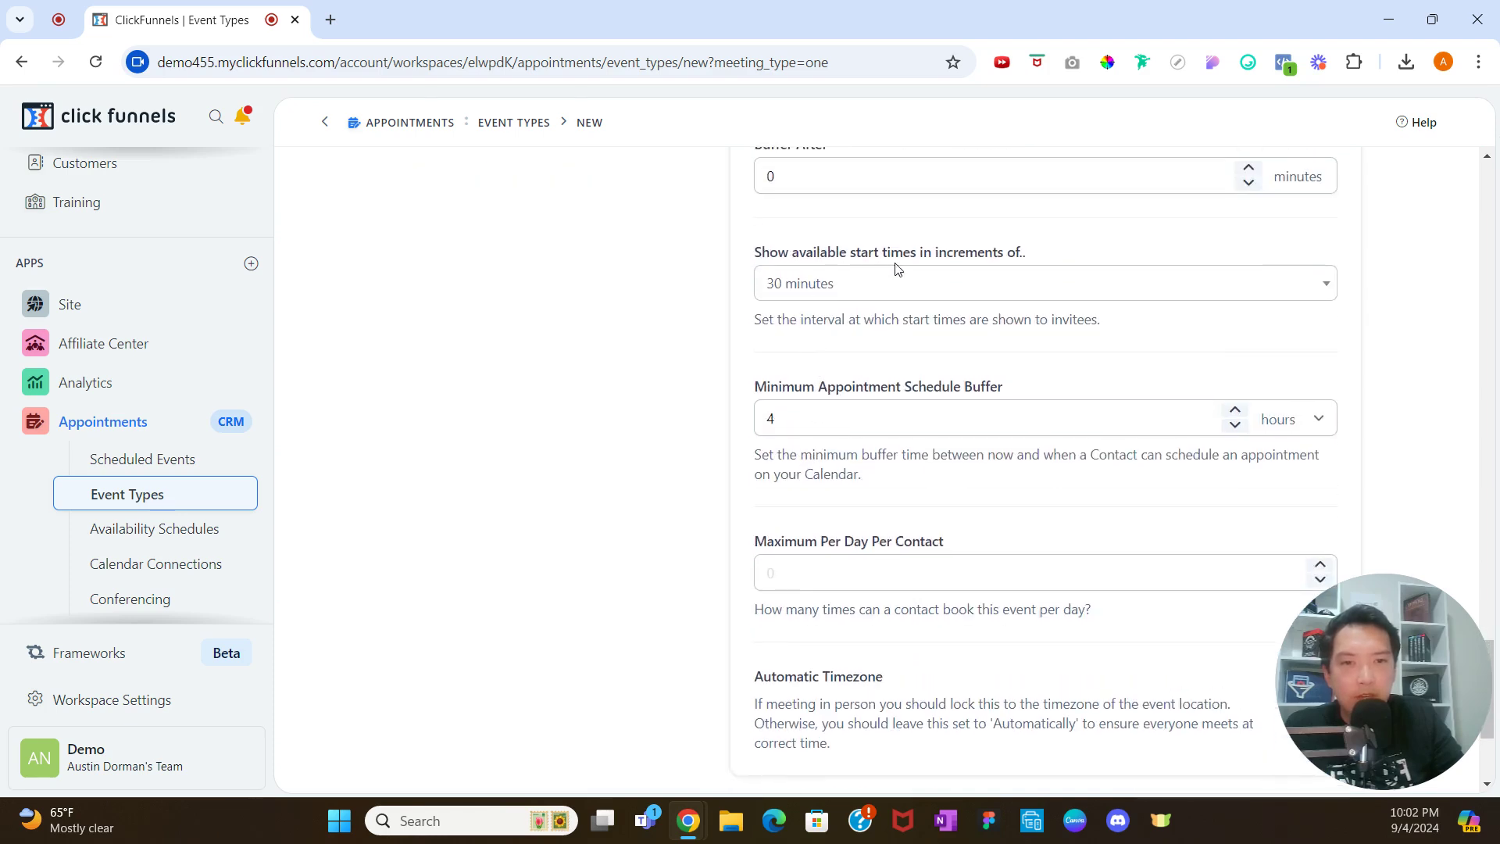
pyautogui.click(847, 295)
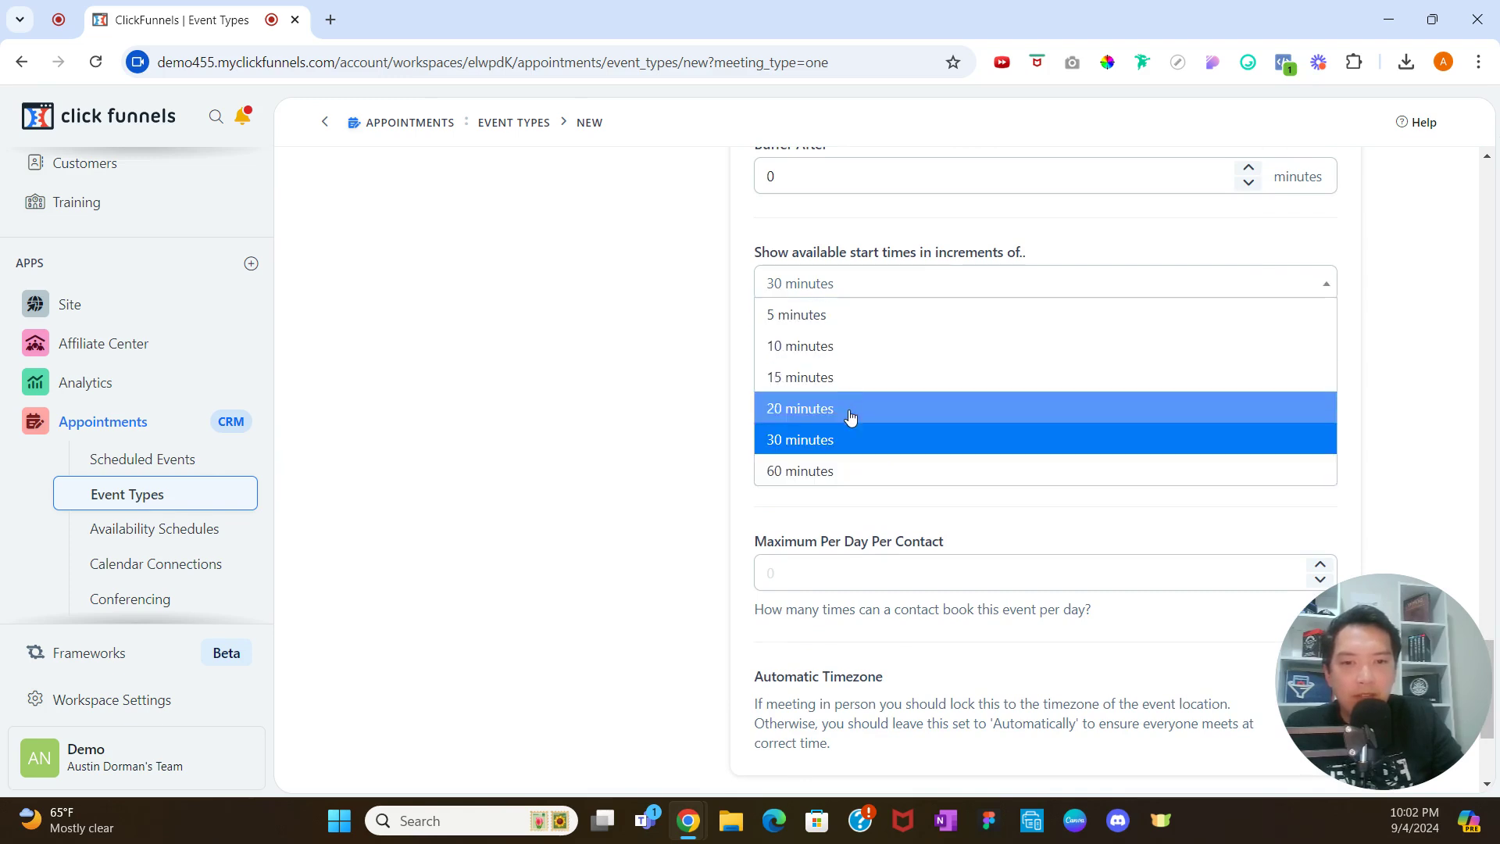
pyautogui.click(709, 428)
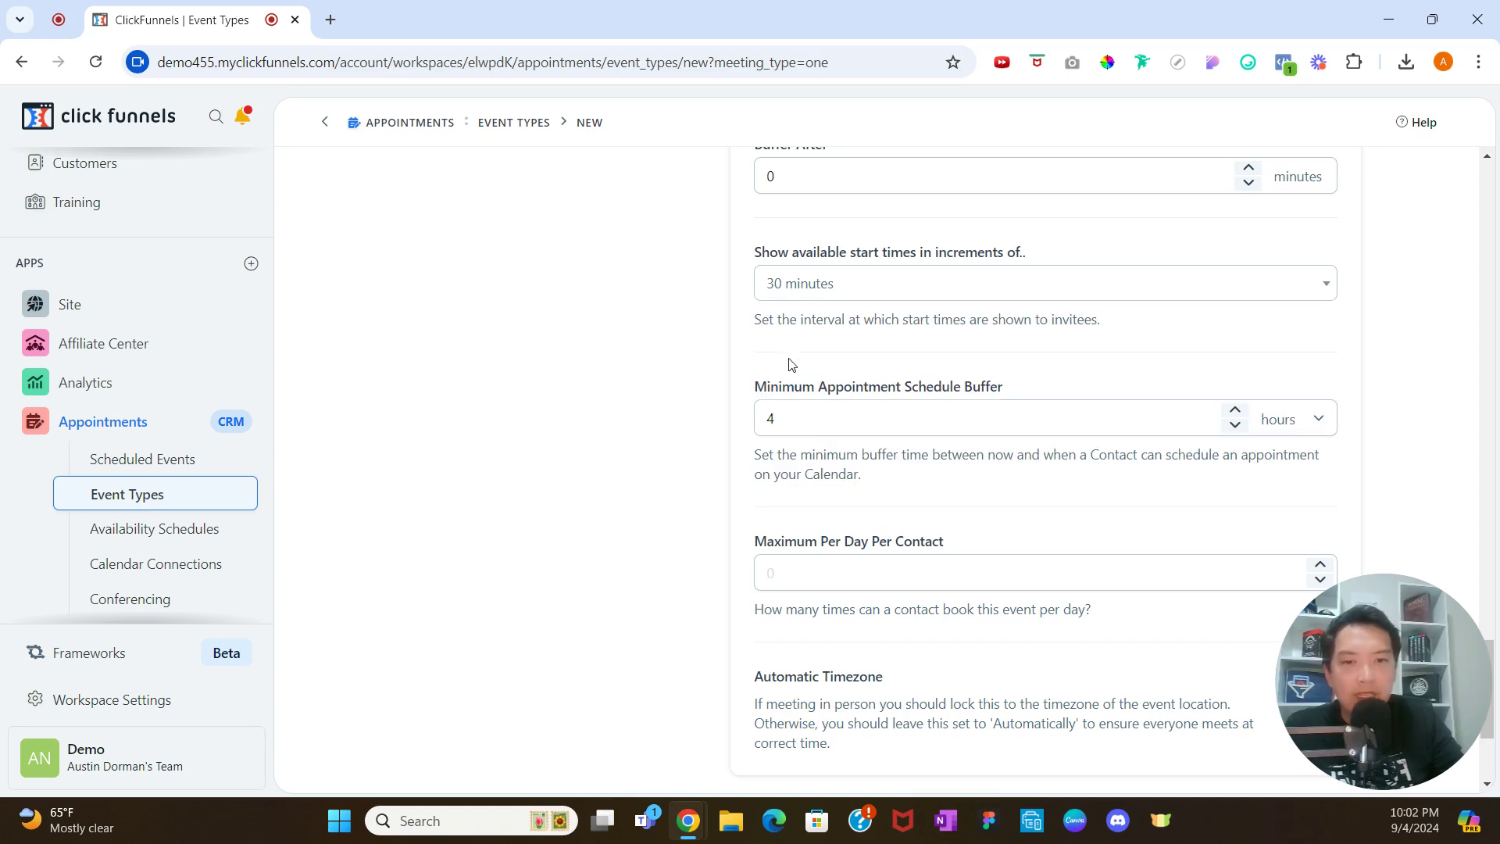
# - Try lowering the Minimum Appointment Schedule Buffer and return it to 4 hours
pyautogui.scroll(-1, 791, 365)
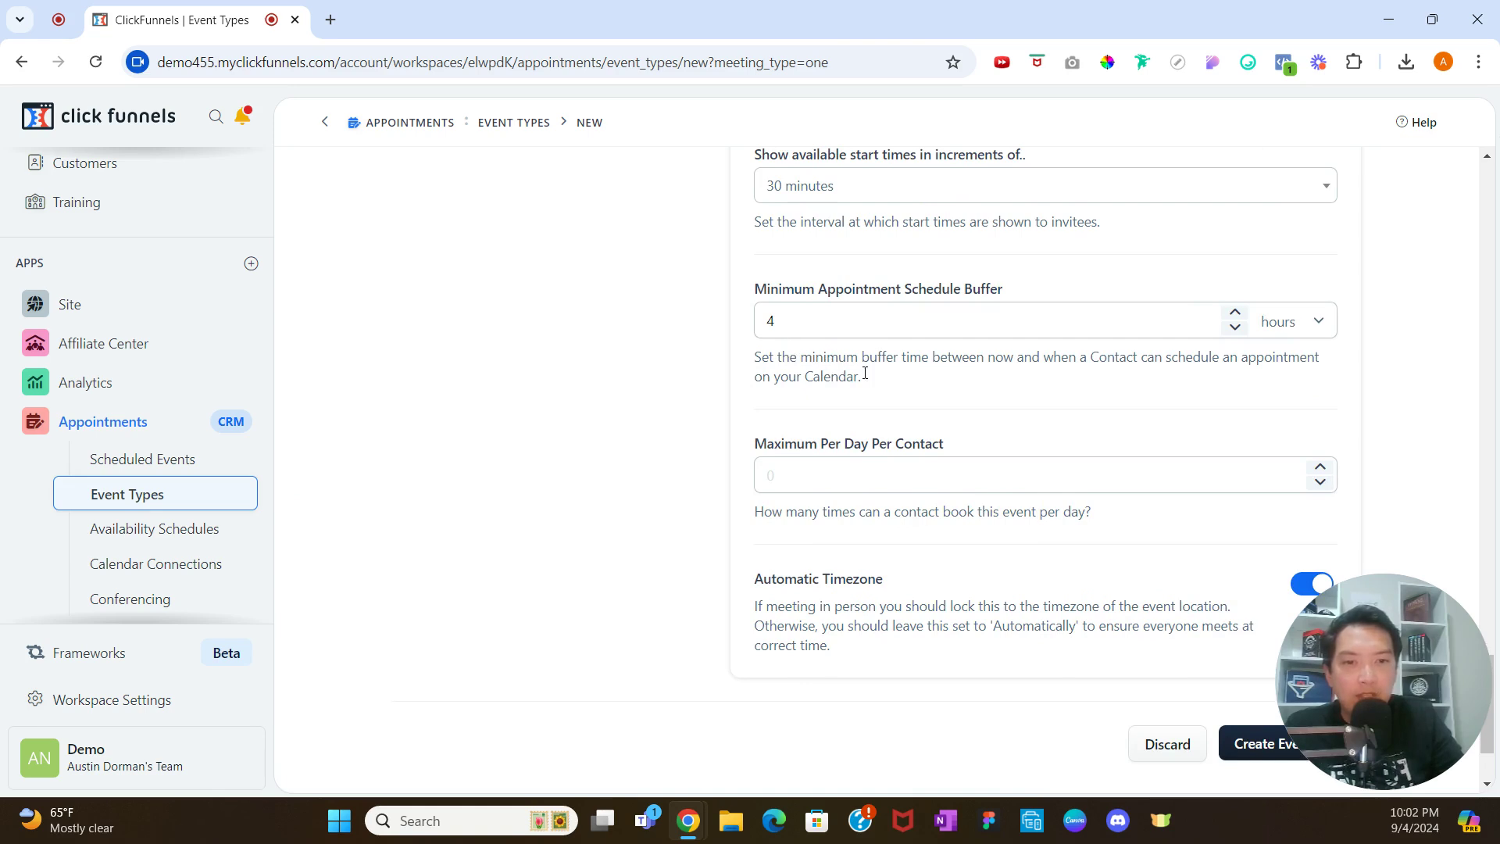
pyautogui.click(1235, 327)
pyautogui.click(1235, 326)
pyautogui.click(1235, 327)
pyautogui.click(1237, 316)
# - Try raising Maximum Per Day Per Contact, bring it back down to 0, and create the event type
pyautogui.scroll(-2, 994, 398)
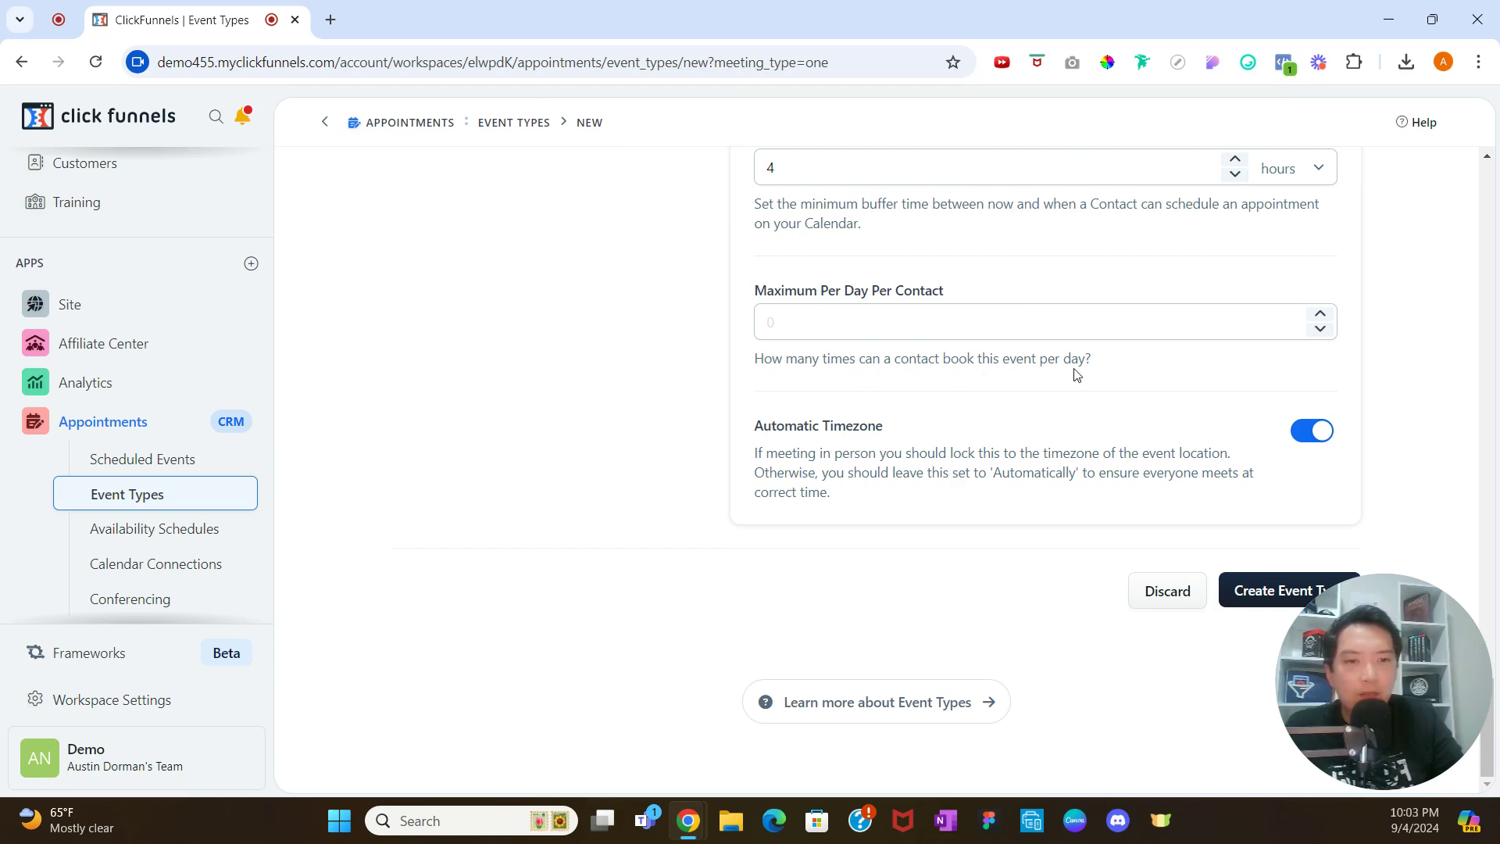
pyautogui.click(1320, 313)
pyautogui.click(1320, 313)
pyautogui.click(1321, 314)
pyautogui.click(1320, 313)
pyautogui.click(1321, 313)
pyautogui.click(1320, 331)
pyautogui.click(1320, 332)
pyautogui.click(1320, 332)
pyautogui.click(1320, 331)
pyautogui.click(1320, 331)
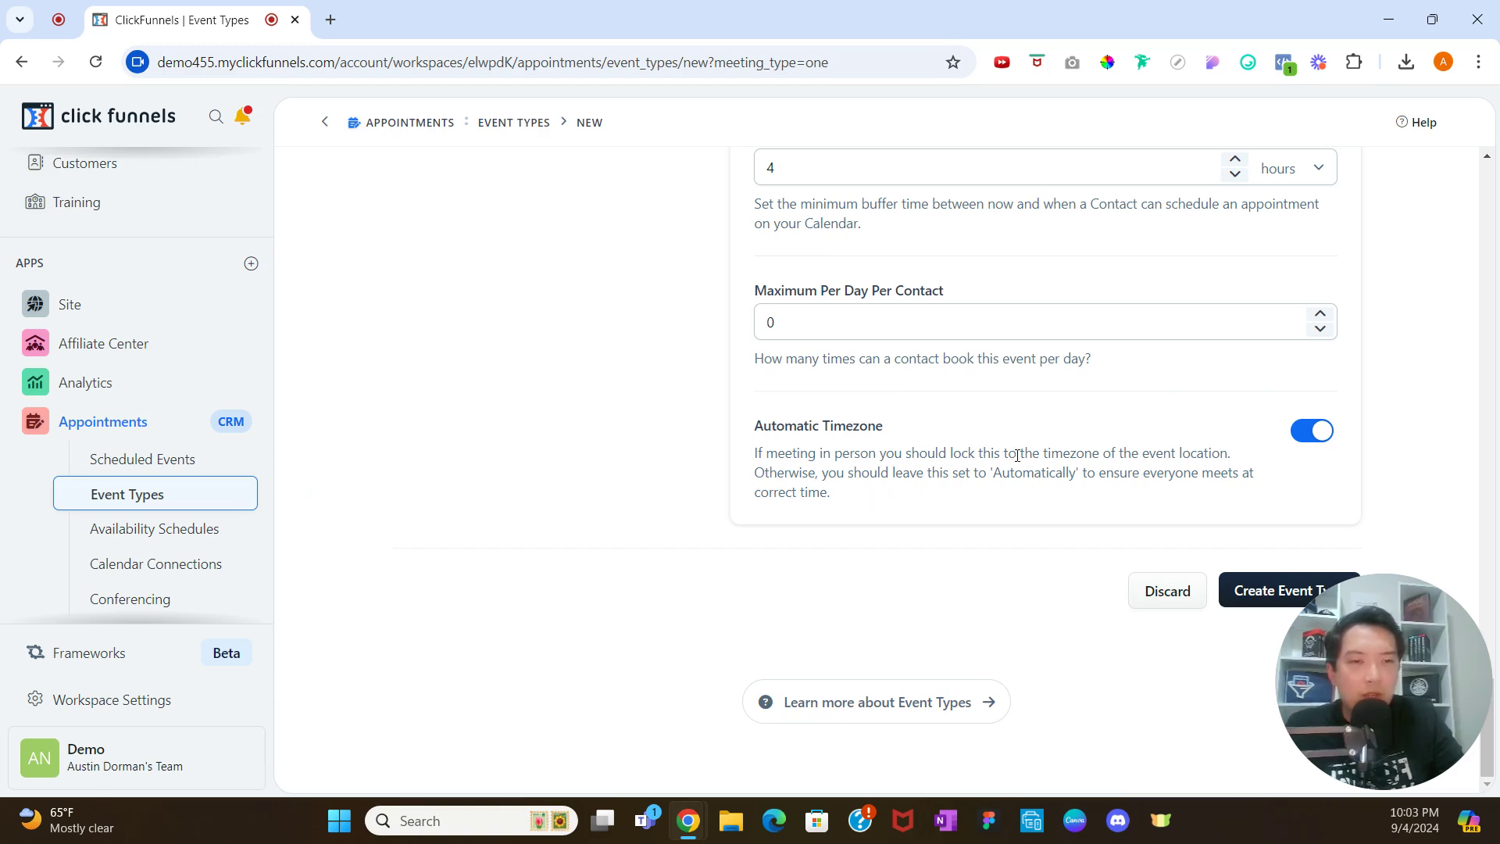
pyautogui.click(1255, 592)
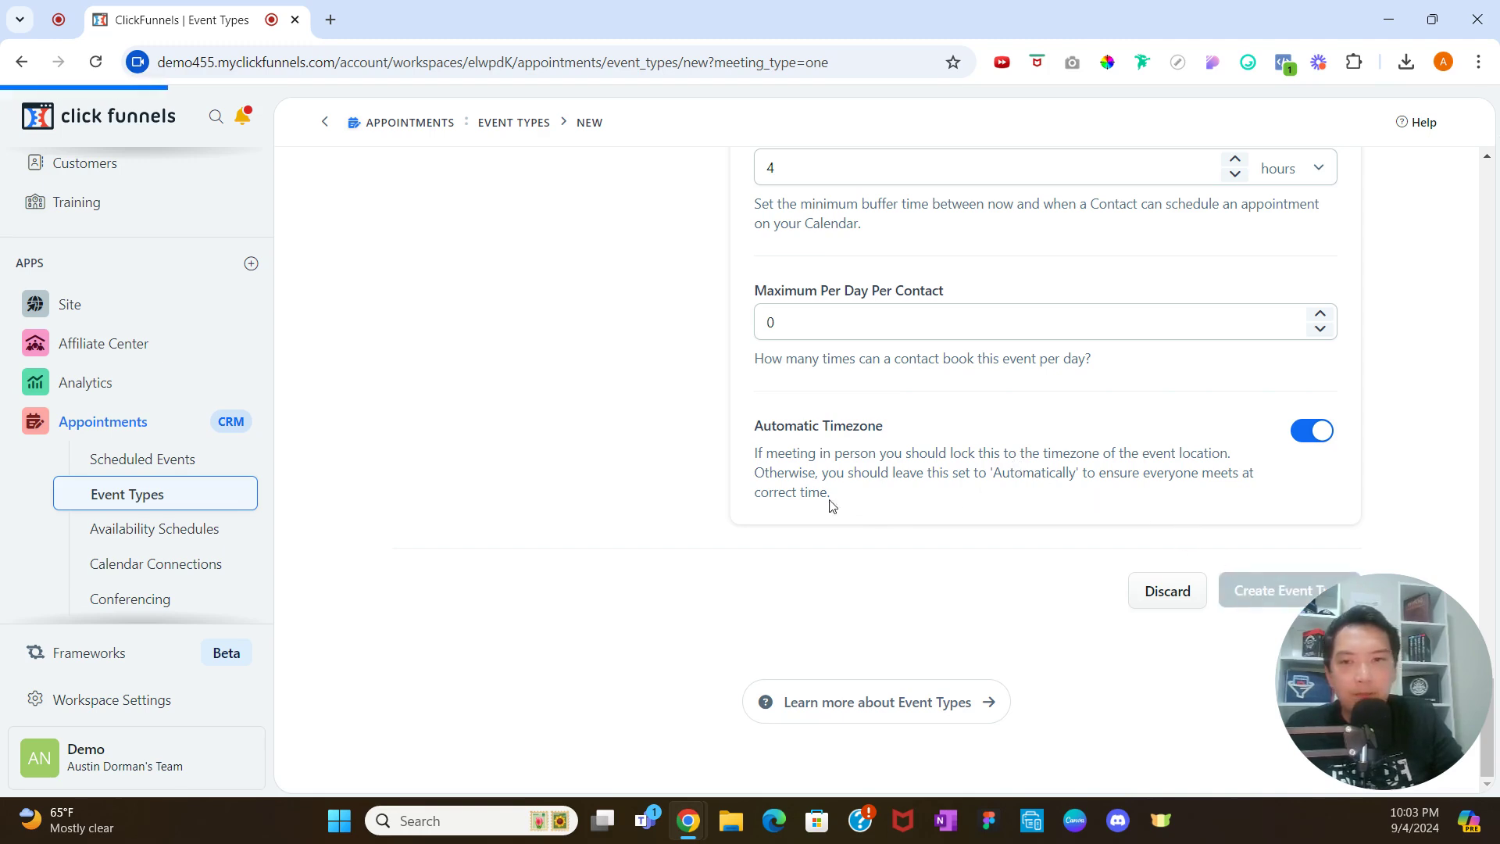